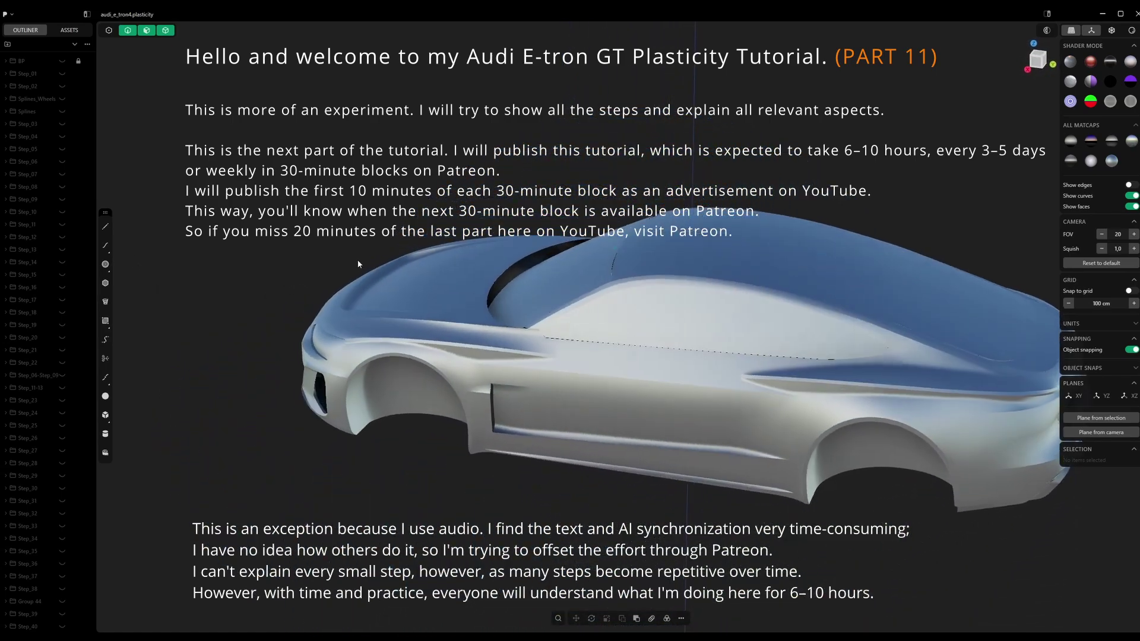
Examine the car body's side and rear surfaces from several angles under different shading styles
scroll(491, 349, "up", 4)
scroll(562, 421, "up", 2)
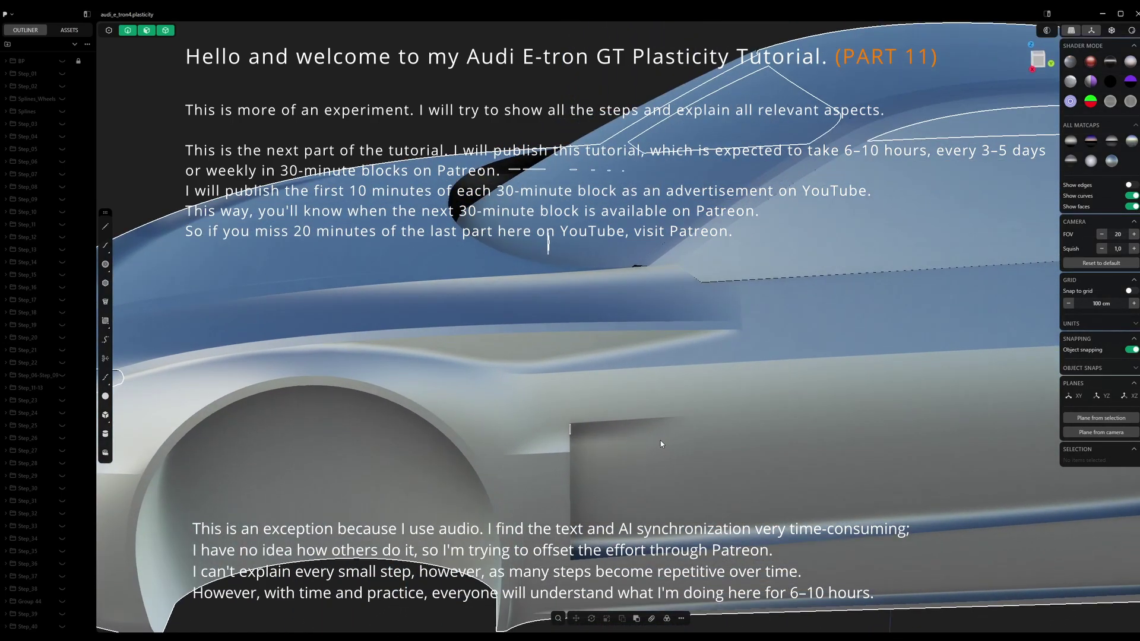
mouse_move(666, 427)
middle_mouse_down()
mouse_move(650, 409)
mouse_move(648, 377)
mouse_move(647, 430)
middle_mouse_up()
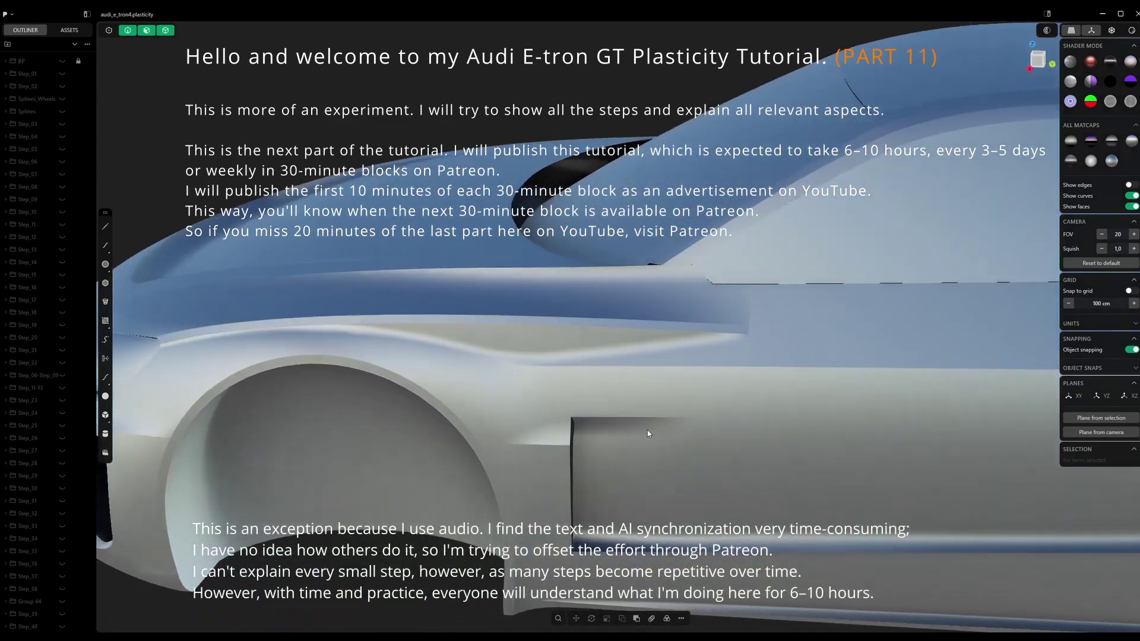
left_click(1131, 142)
middle_click_drag(739, 372, 871, 299)
scroll(876, 347, "down", 3)
left_click(1069, 81)
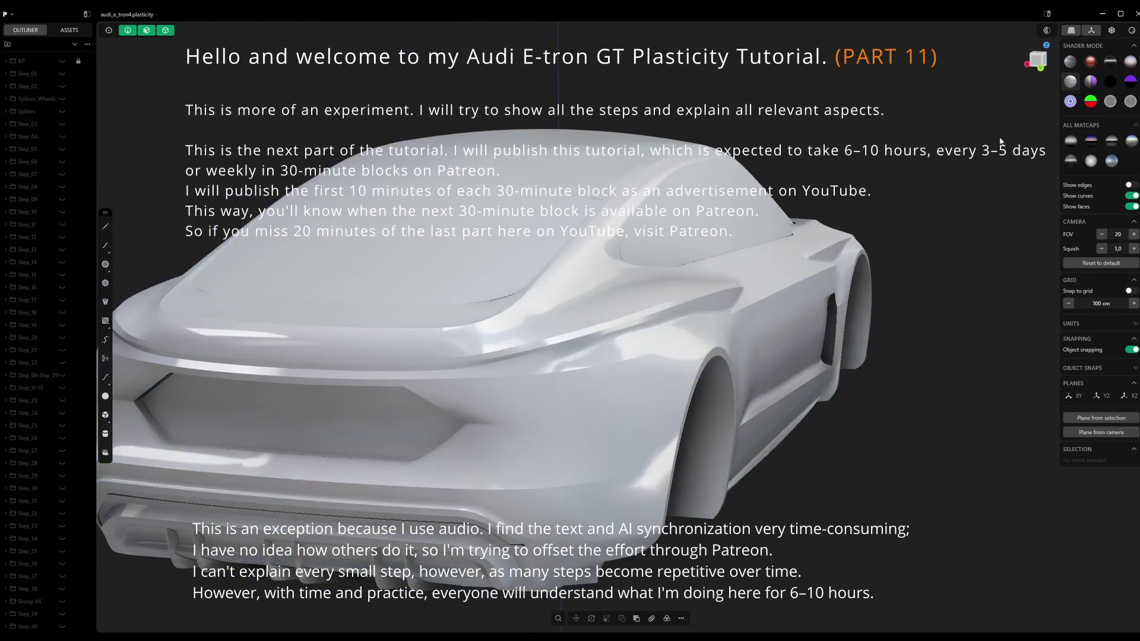
middle_click_drag(718, 282, 673, 336)
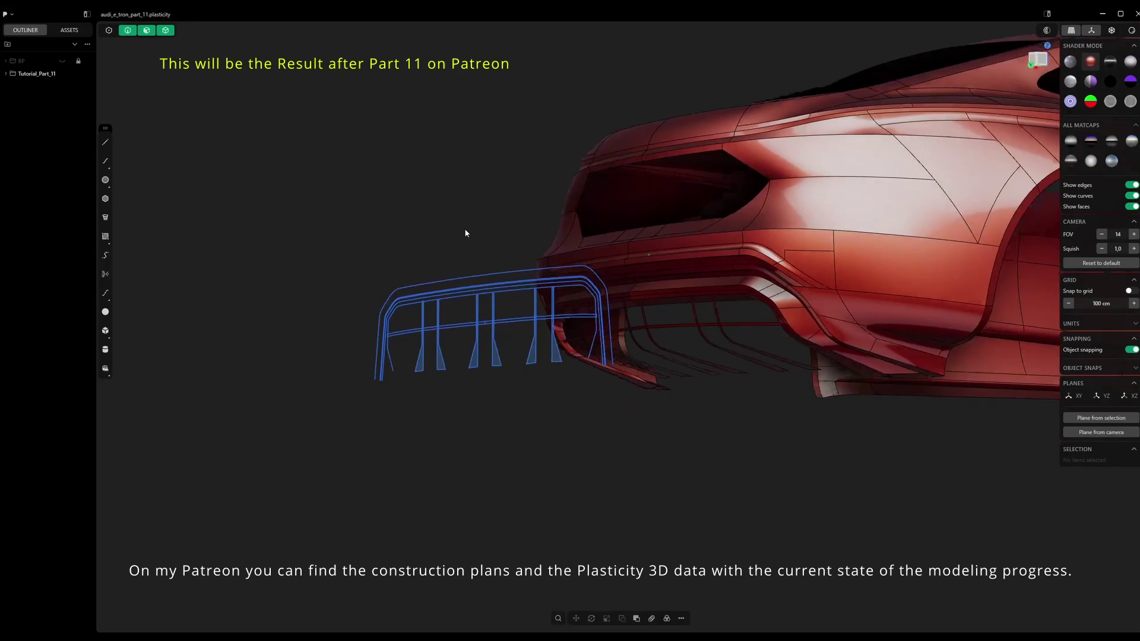
middle_click_drag(465, 233, 653, 262)
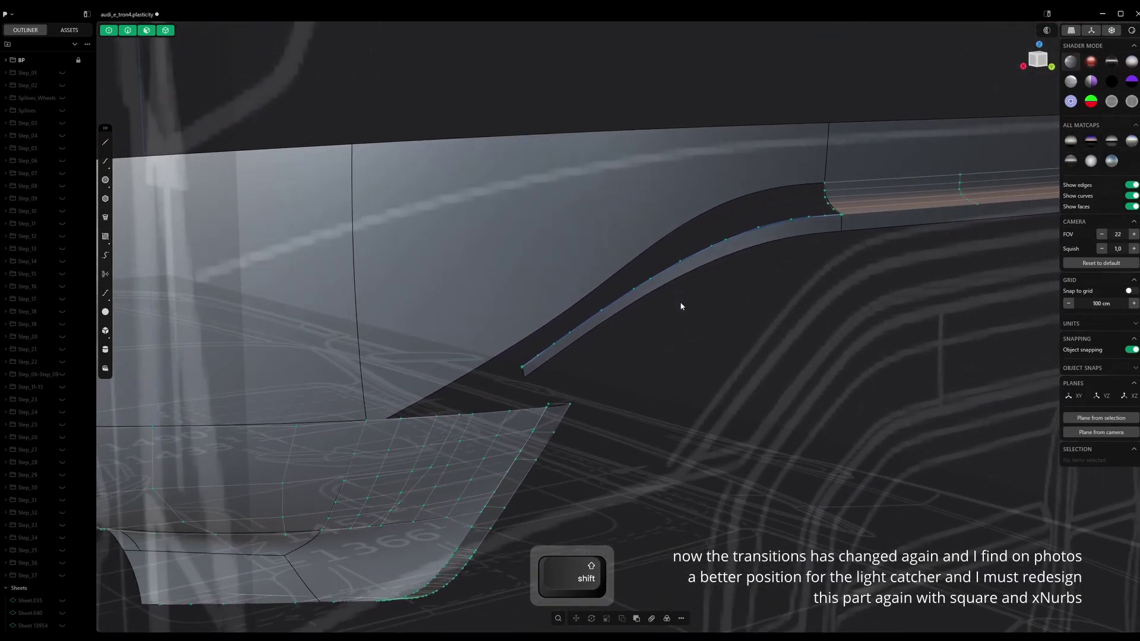
Undo the last edits that removed the transition sheet beside the rear light catcher, working in the back view
key("shift+t")
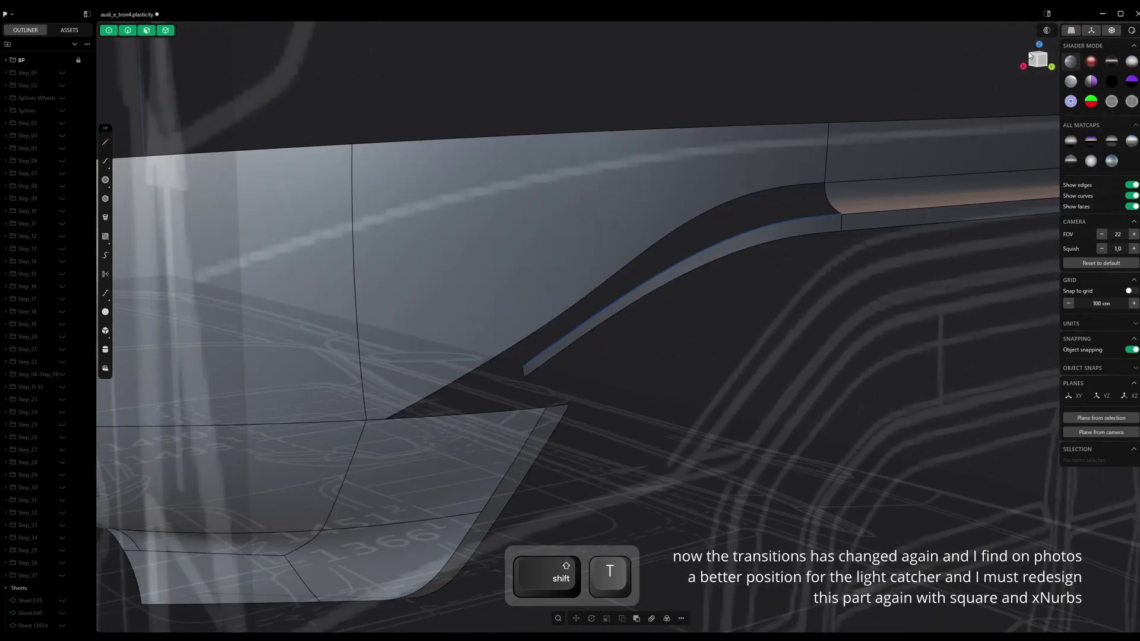
left_click(1041, 63)
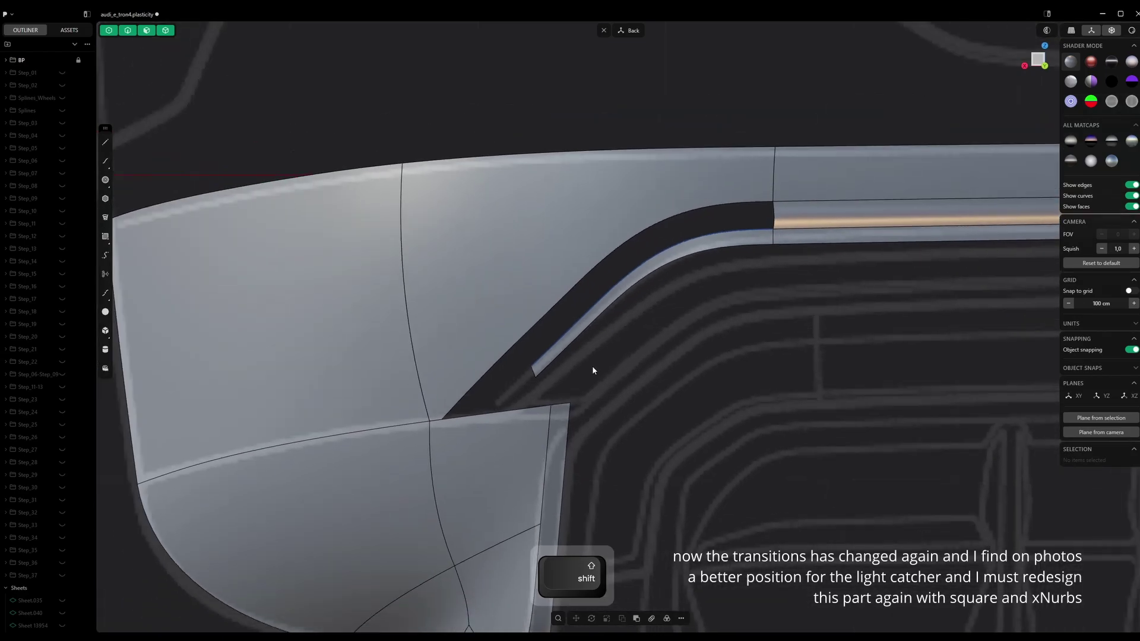
scroll(522, 373, "up", 2)
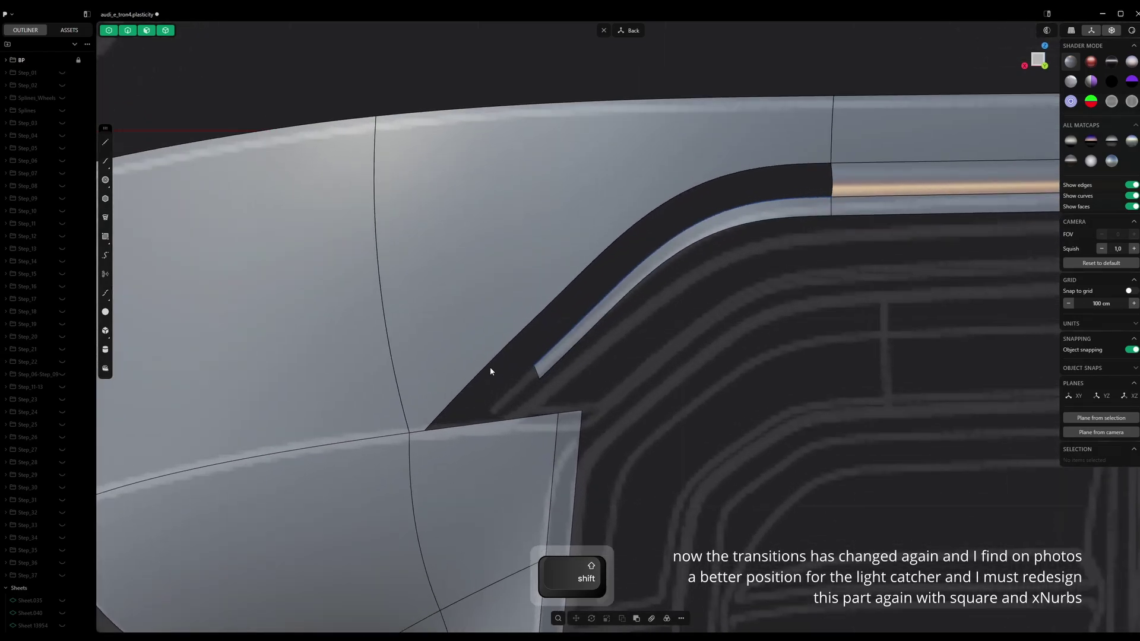
key("ctrl+z")
key("ctrl+z")
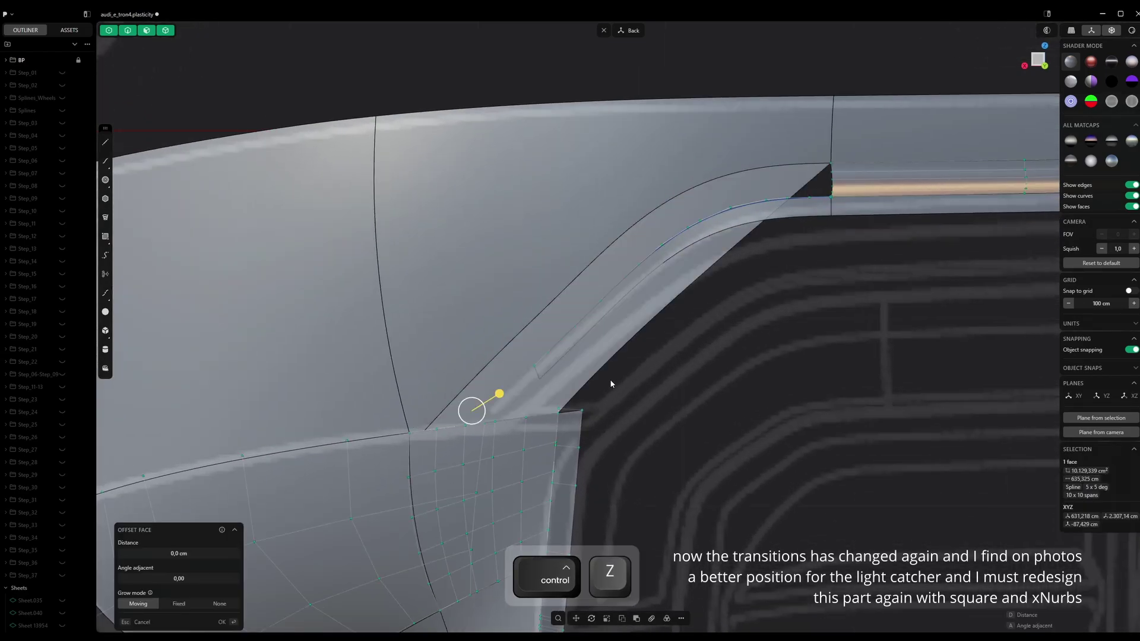
key("ctrl+z")
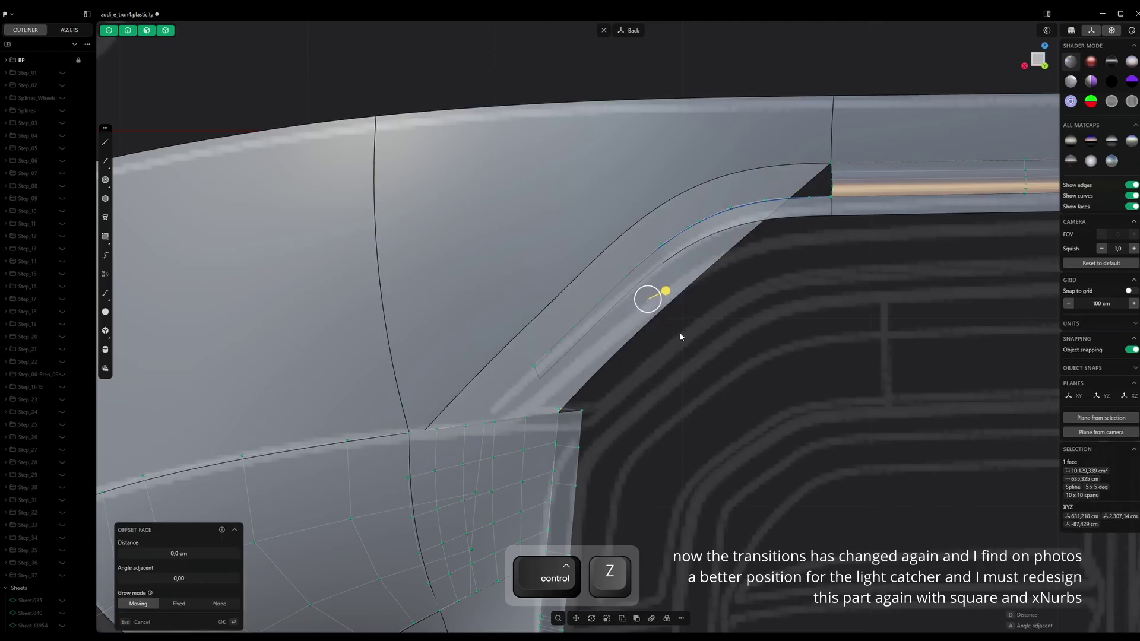
Imprint the curve on the narrow strip's upper edge onto the transition sheet with the Vector method, and delete that curve
key("alt+j")
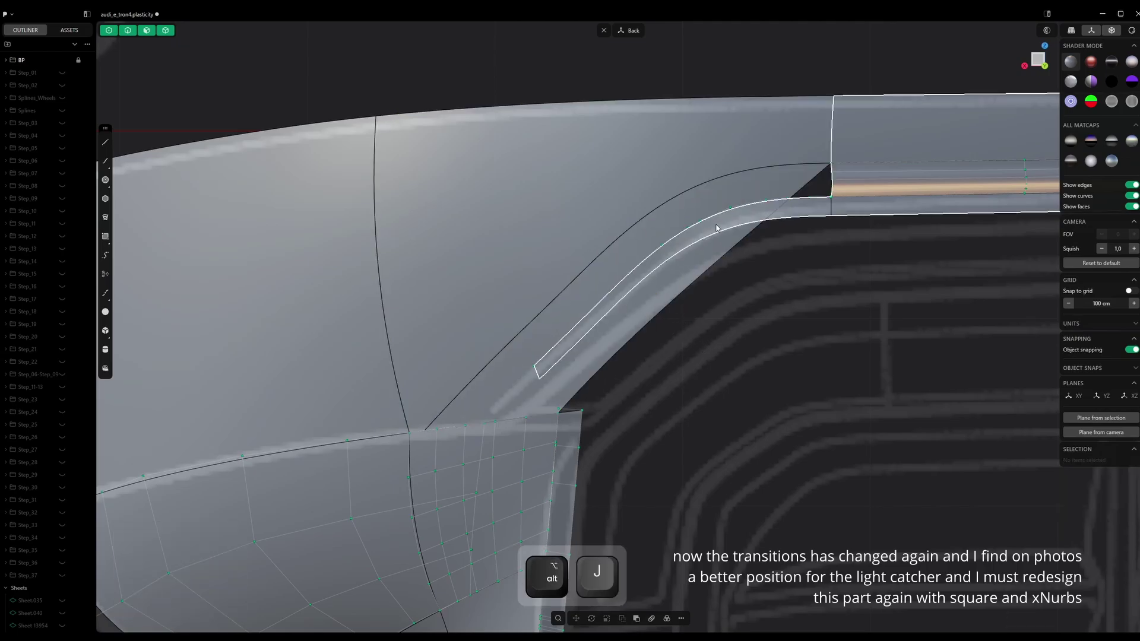
left_click(715, 218)
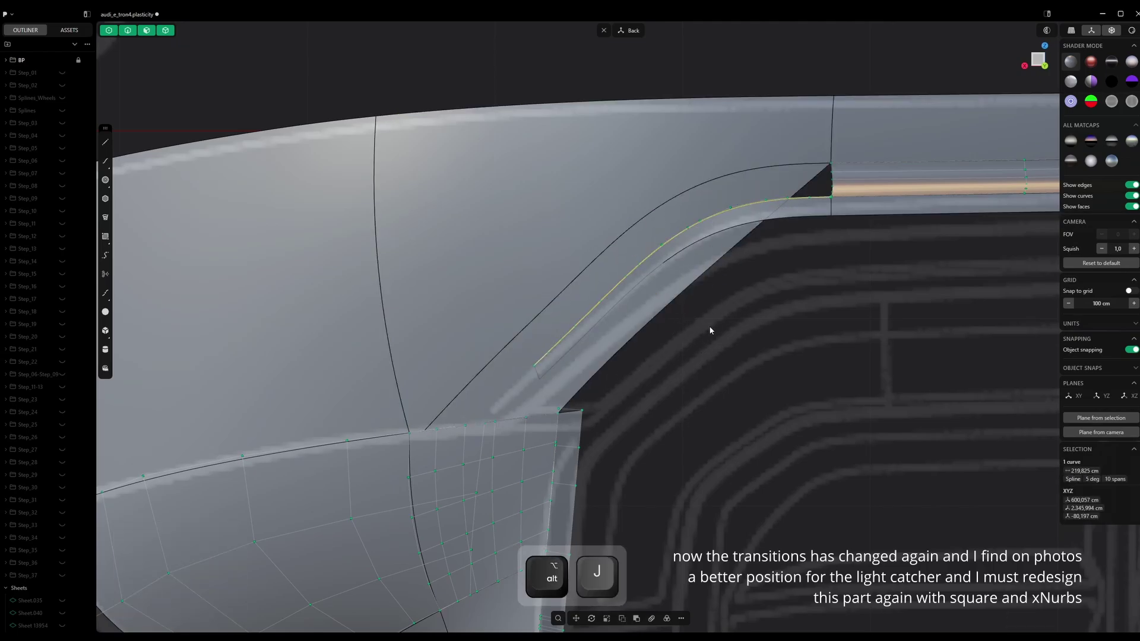
left_click(709, 326)
left_click(692, 224, "shift")
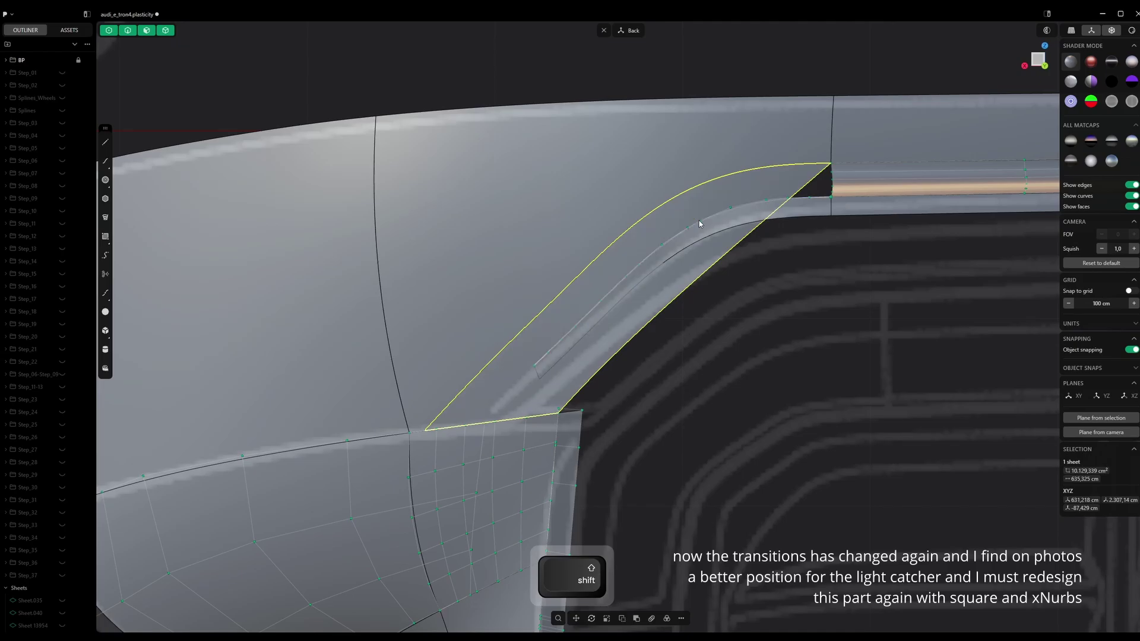
key("shift+i")
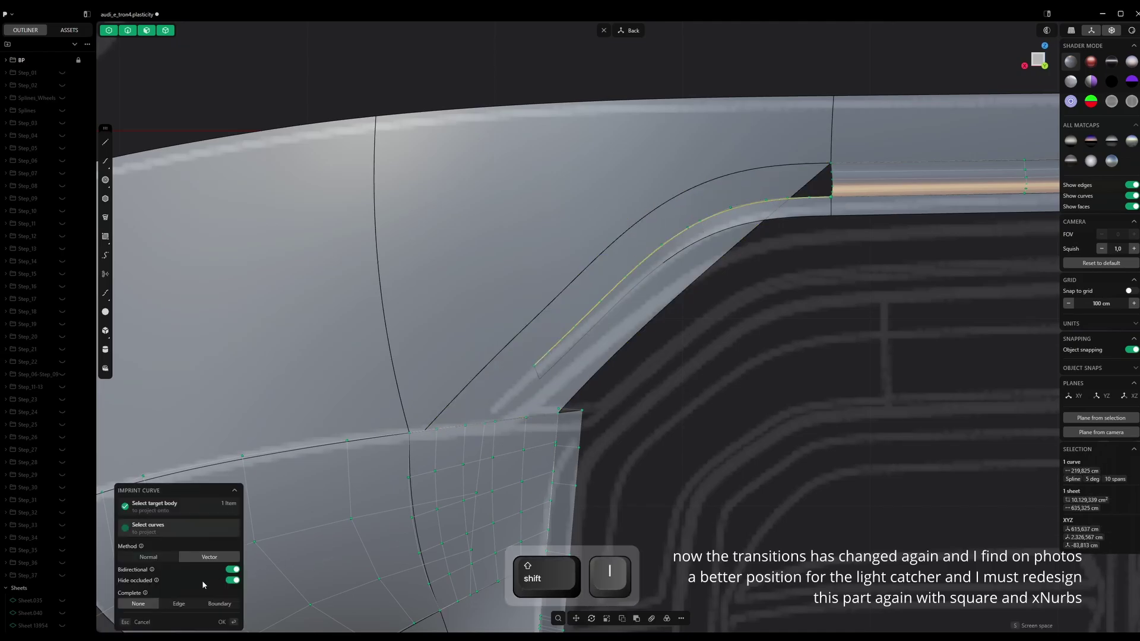
key("Return")
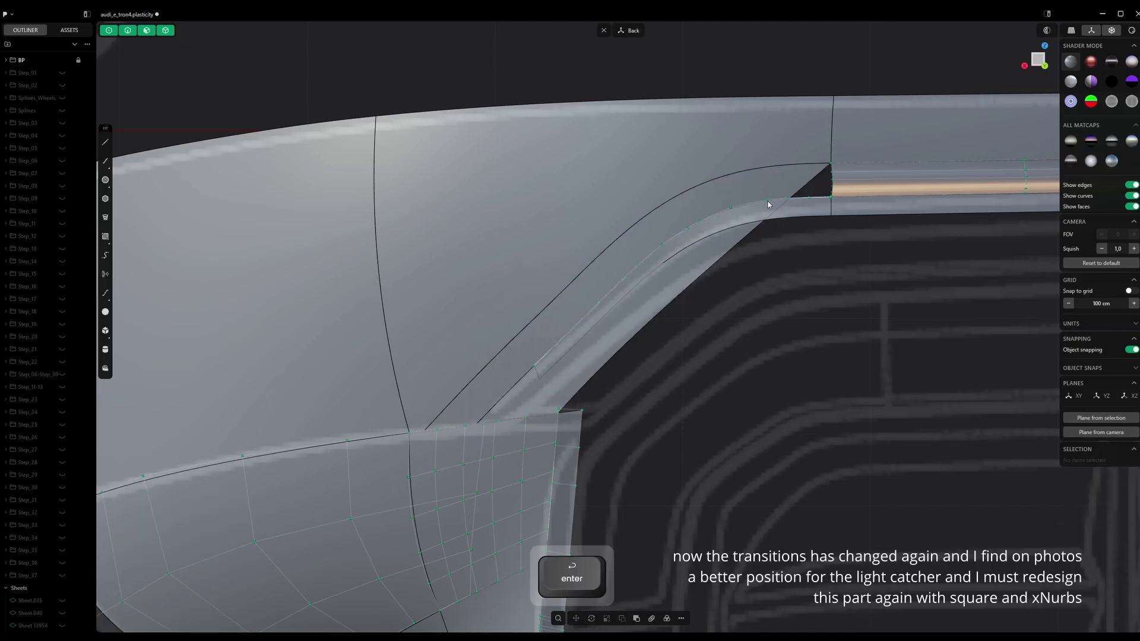
left_click(769, 203)
key("Delete")
scroll(736, 284, "down", 1)
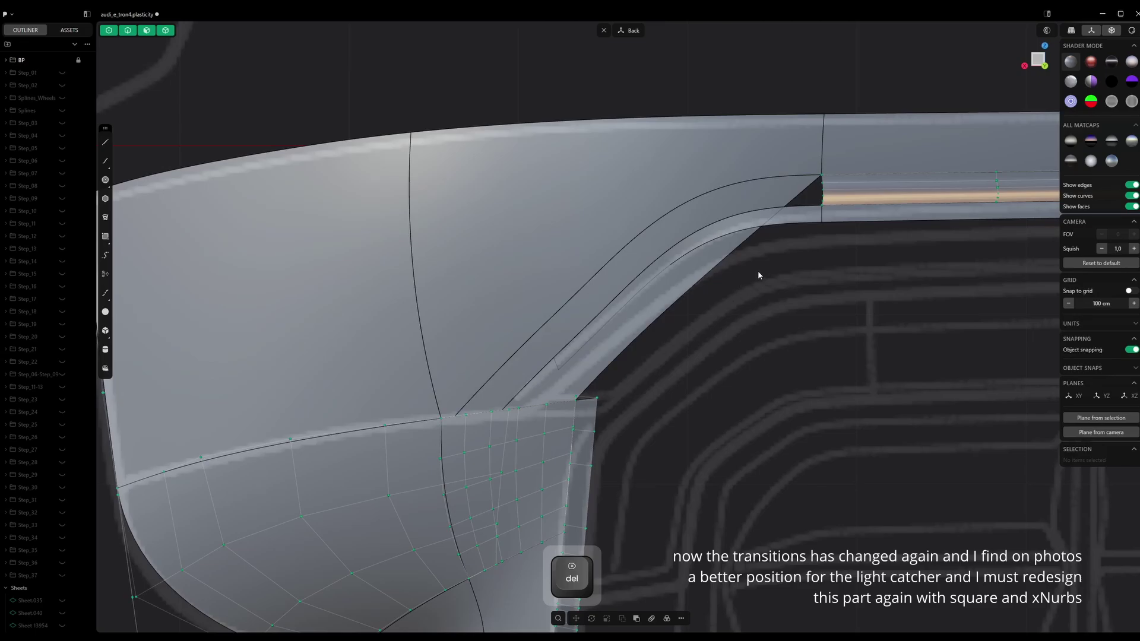
Duplicate the narrow strip's lower edge as a curve, imprint it onto the transition sheet, and delete the curve
left_click(729, 234)
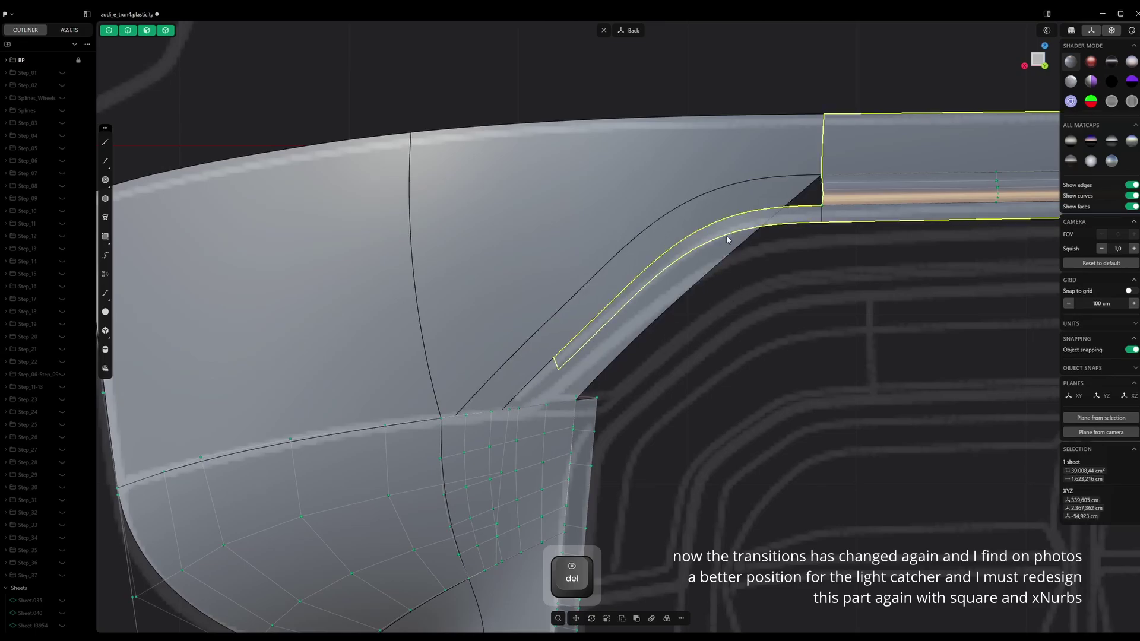
key("shift+e")
key("Escape")
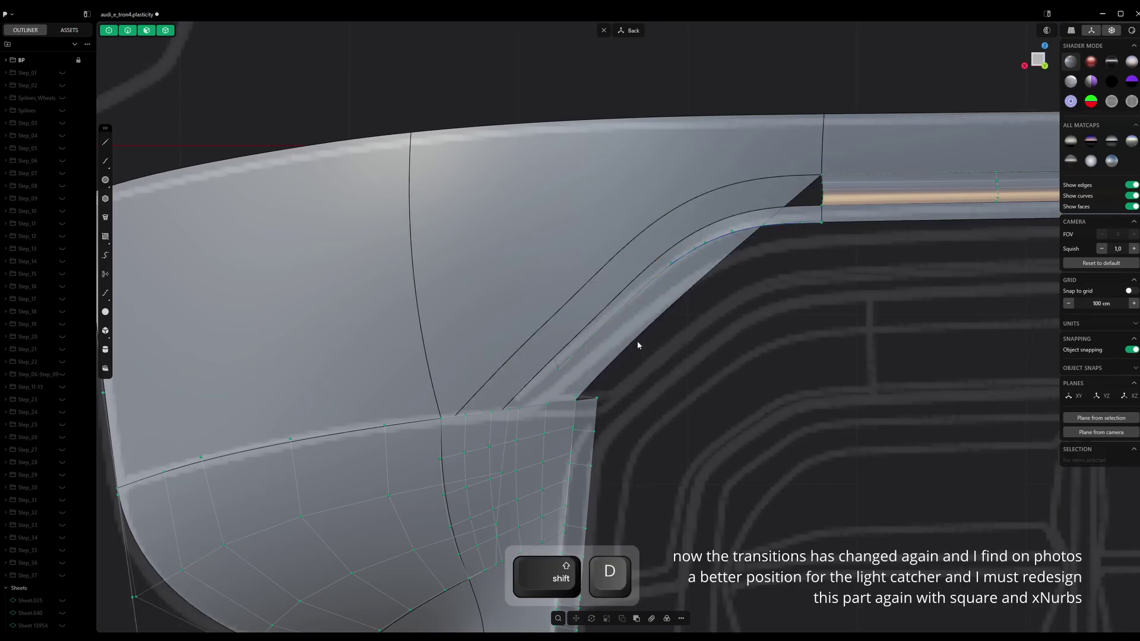
left_click(663, 297)
left_click(690, 252, "shift")
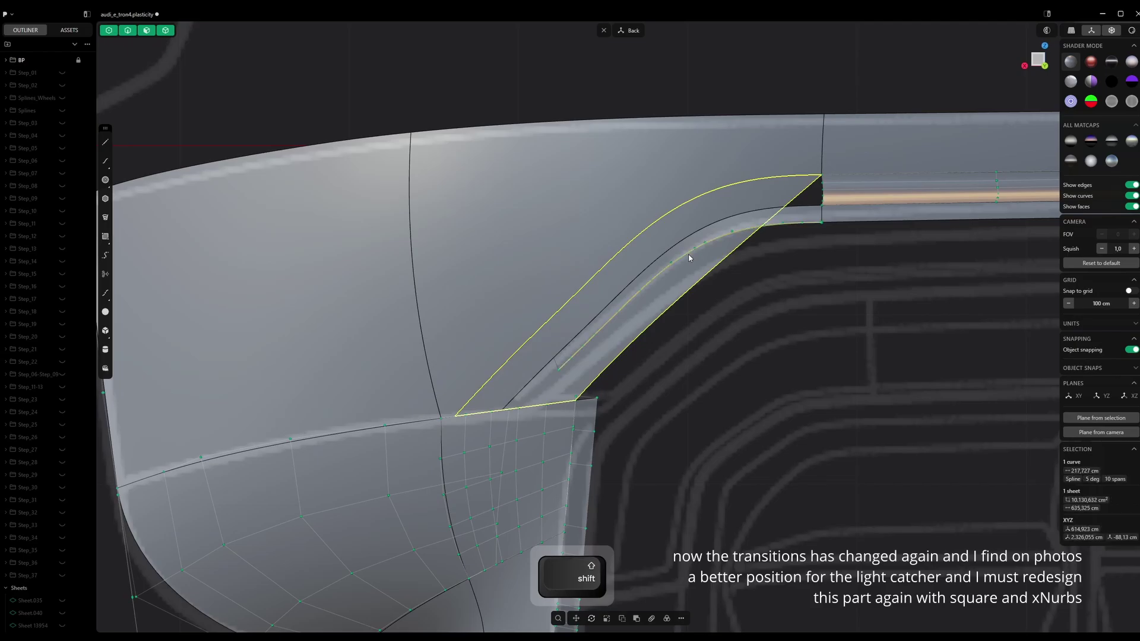
key("shift+i")
key("Return")
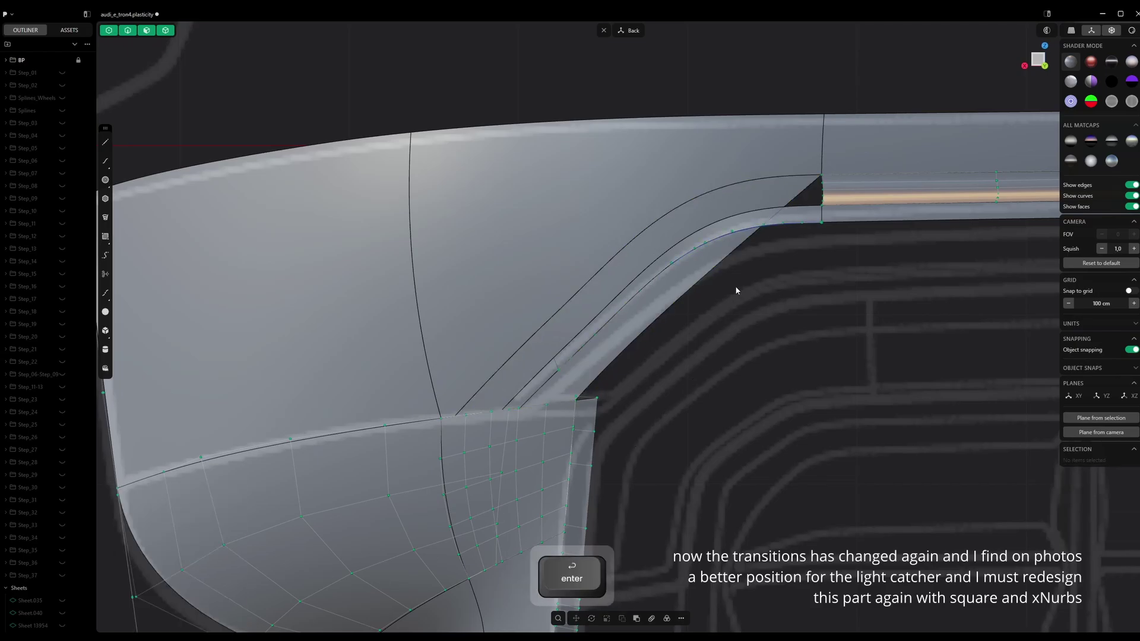
key("Delete")
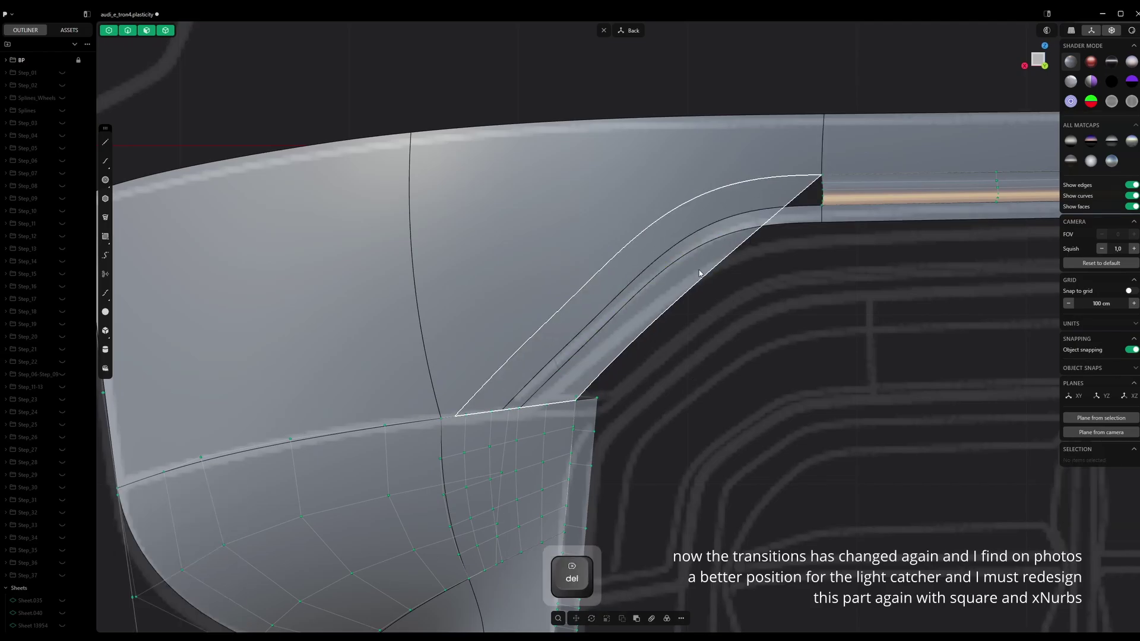
Hide the BP blueprint group and delete the curved strip face overlapping the transition sheet
middle_click_drag(700, 273, 916, 283)
scroll(832, 276, "up", 2)
key("shift+t")
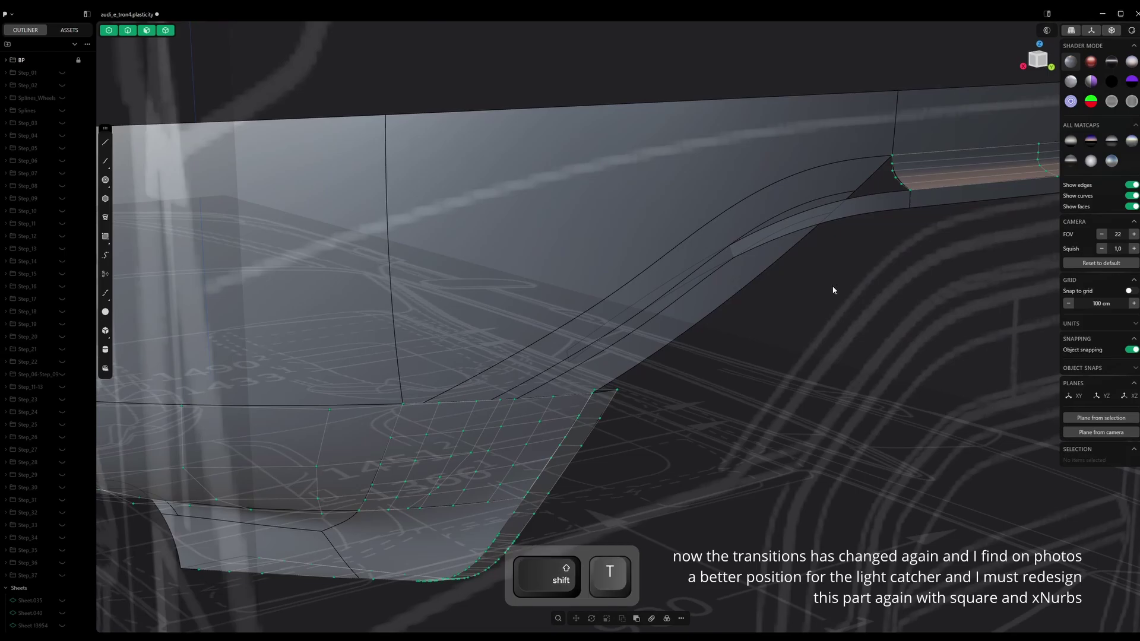
mouse_move(832, 279)
middle_mouse_down()
mouse_move(768, 279)
mouse_move(831, 276)
middle_mouse_up()
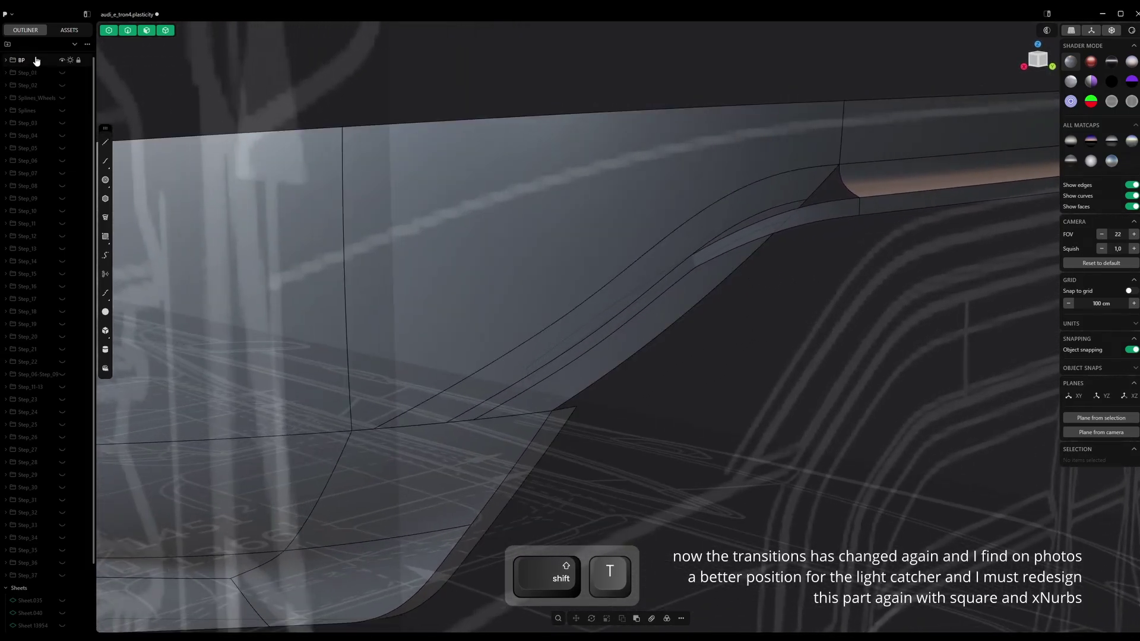
left_click(63, 61)
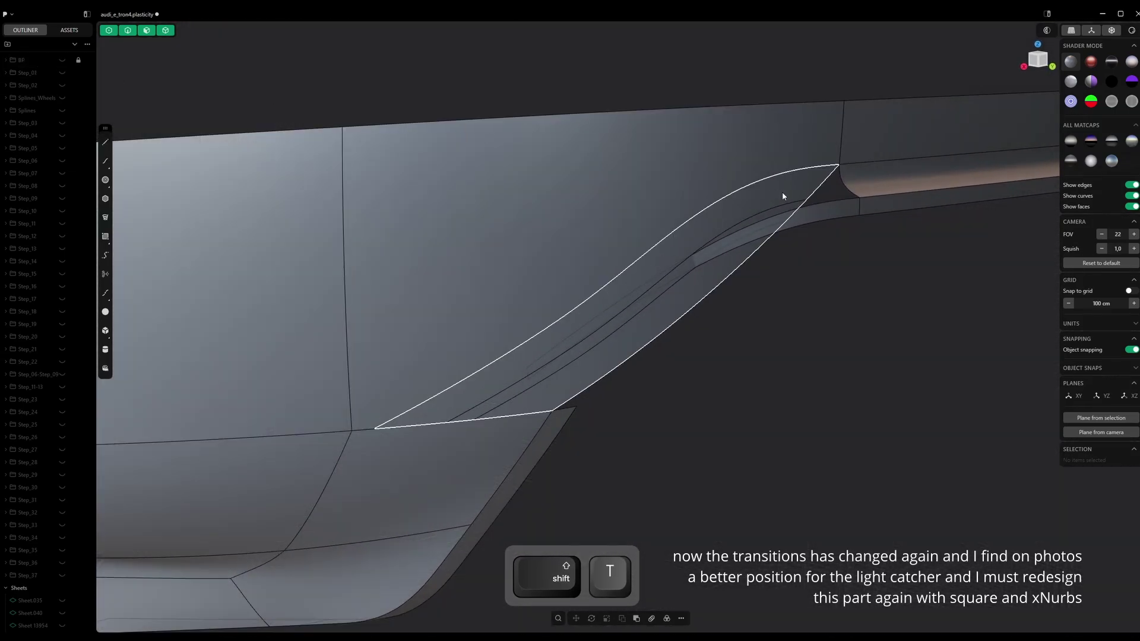
mouse_move(782, 191)
middle_mouse_down("shift")
mouse_move(783, 225)
mouse_move(735, 214)
mouse_move(774, 213)
mouse_move(766, 198)
middle_mouse_up("shift")
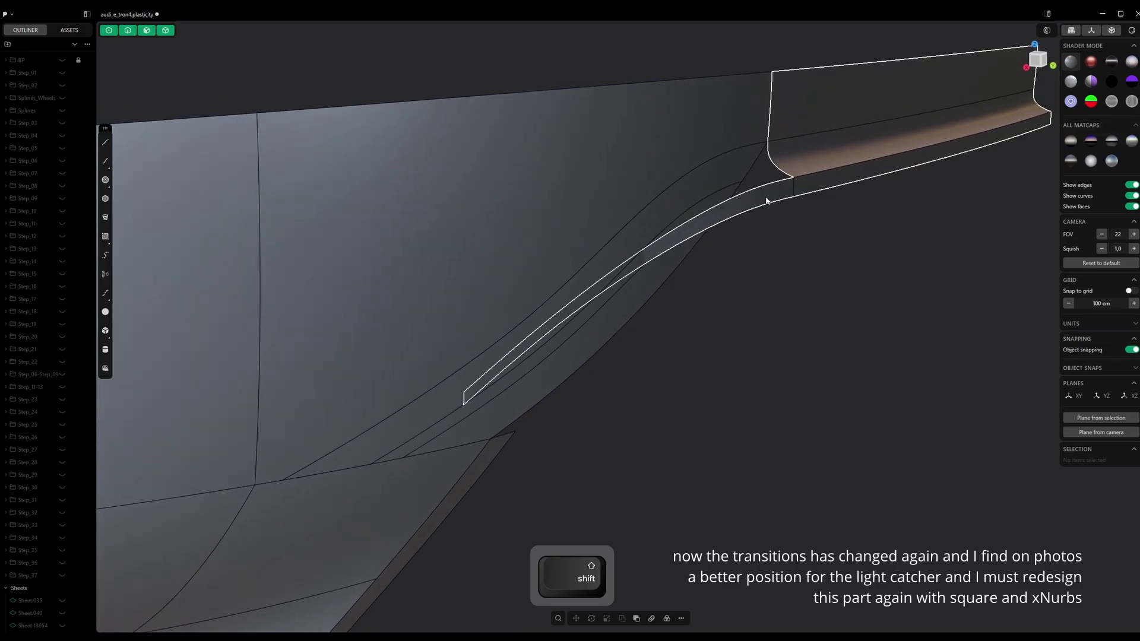
left_click(765, 201)
key("shift+x")
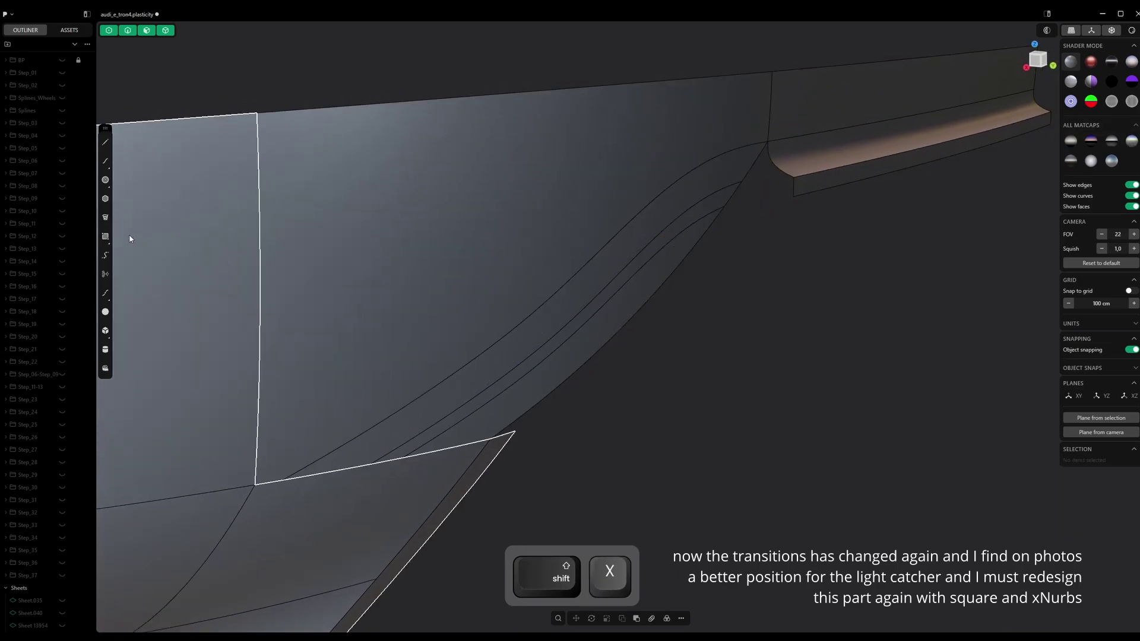
left_click(105, 256)
left_click(805, 176)
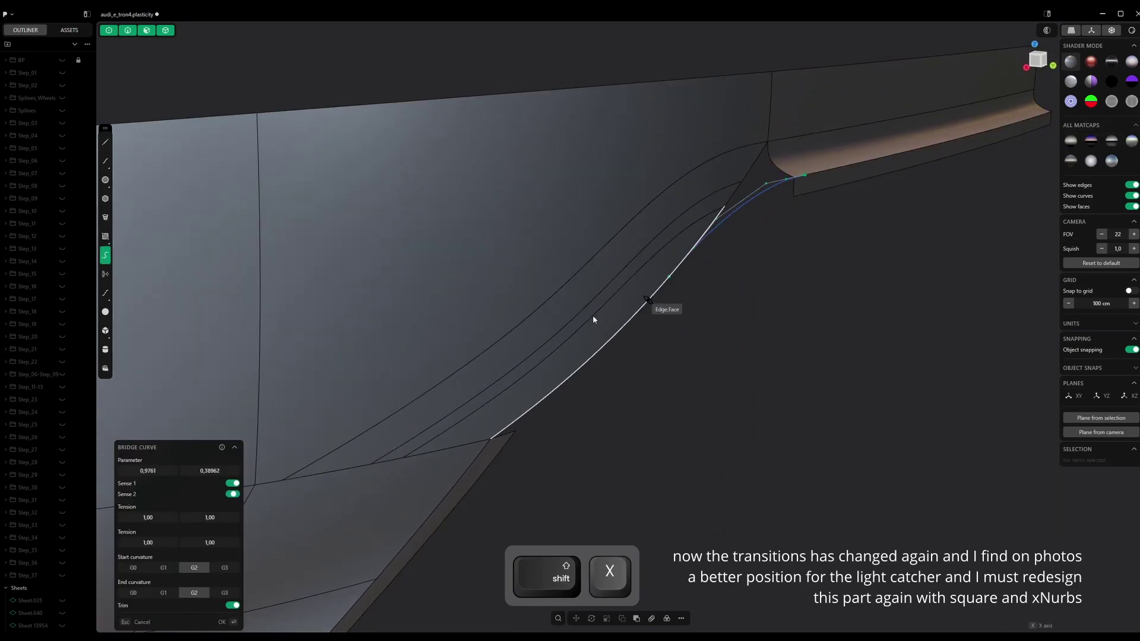
left_click(513, 369)
middle_click_drag(583, 343, 565, 331)
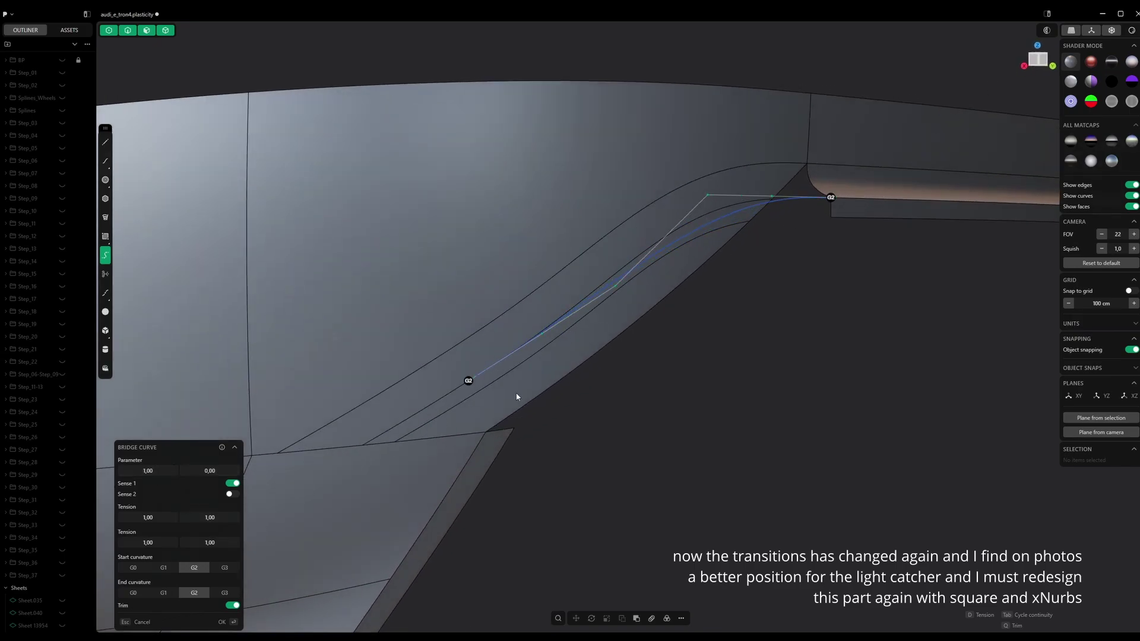
middle_click_drag(517, 396, 453, 397)
key("Escape")
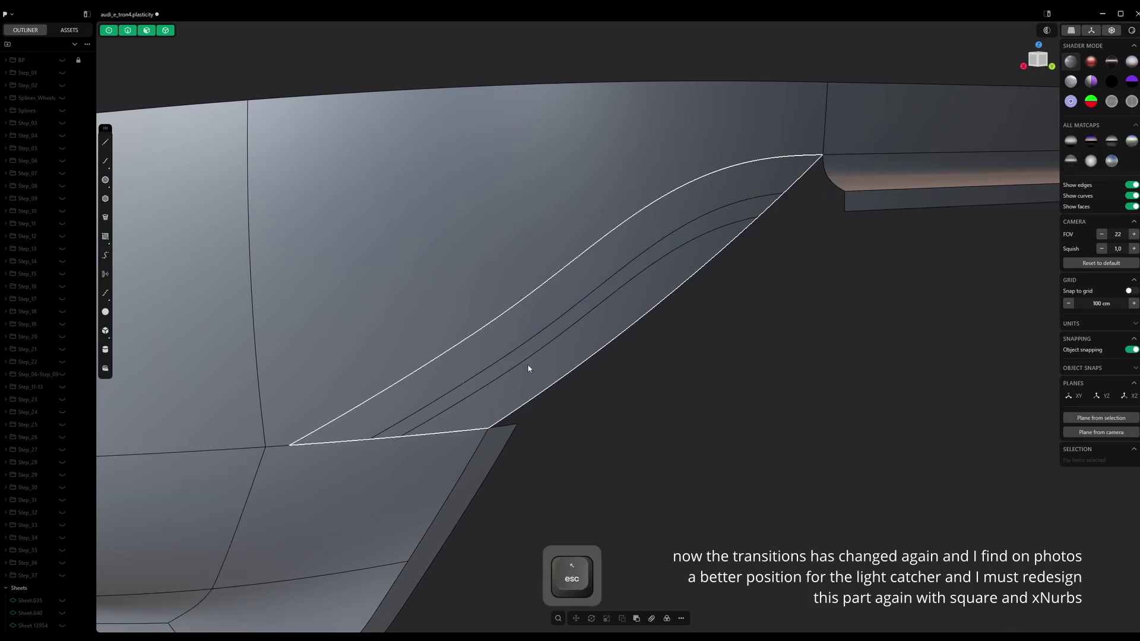
left_click(104, 167)
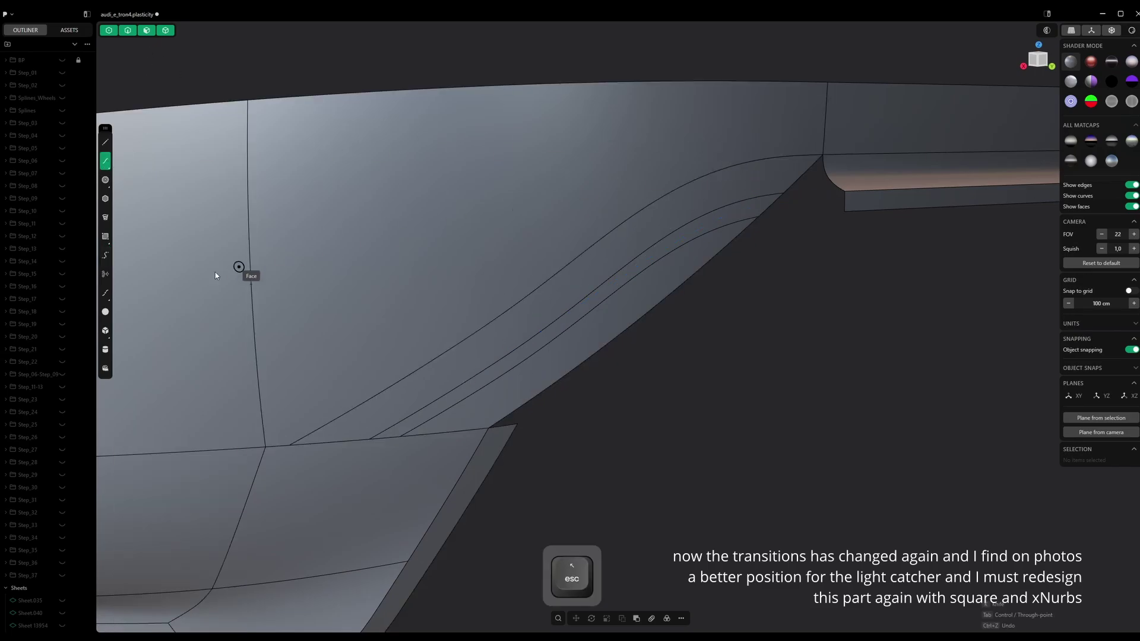
Bridge the upper imprinted edge's lower end to the ledge corner with a G2 curve, parameters 1.00 and tensions 1.39 and 0.78
left_click(108, 258)
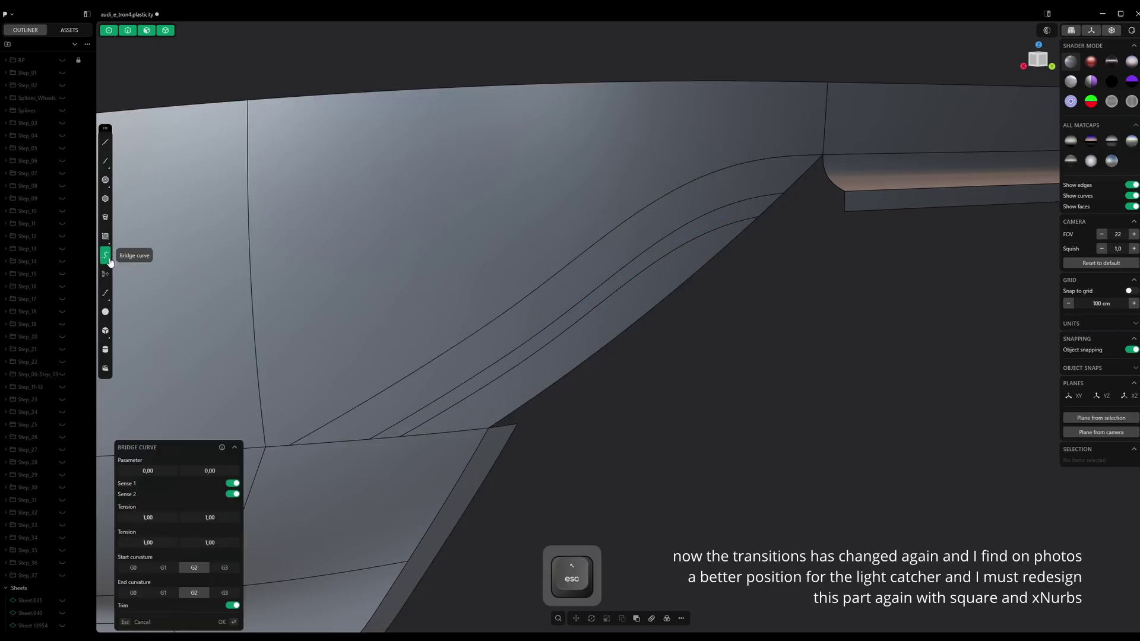
left_click(387, 427)
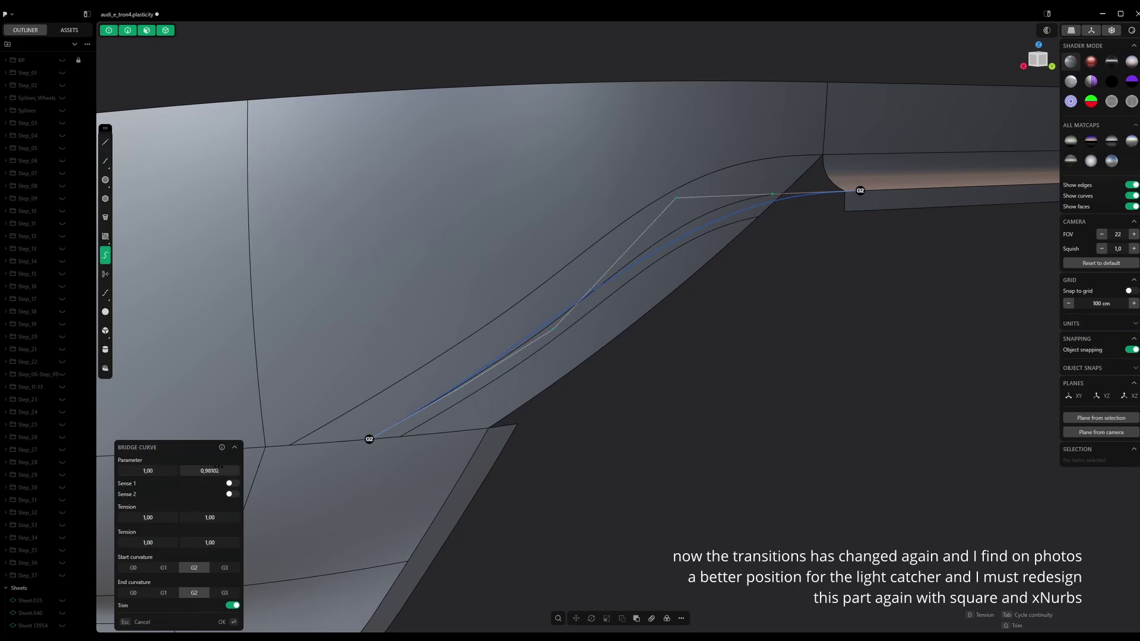
left_click_drag(219, 467, 178, 467)
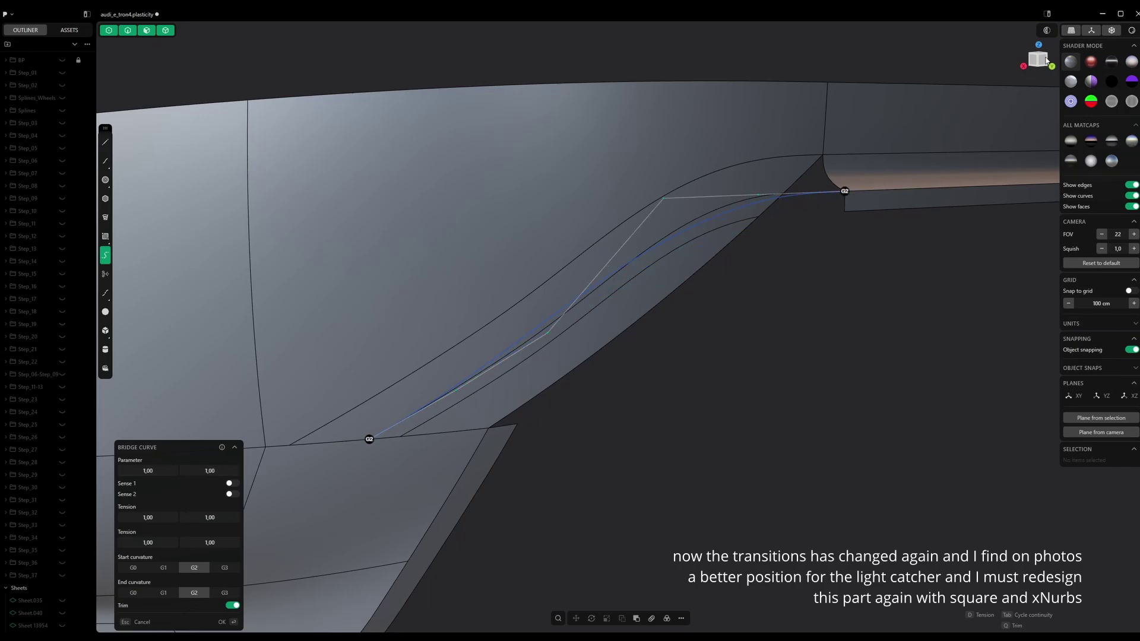
left_click(1044, 59)
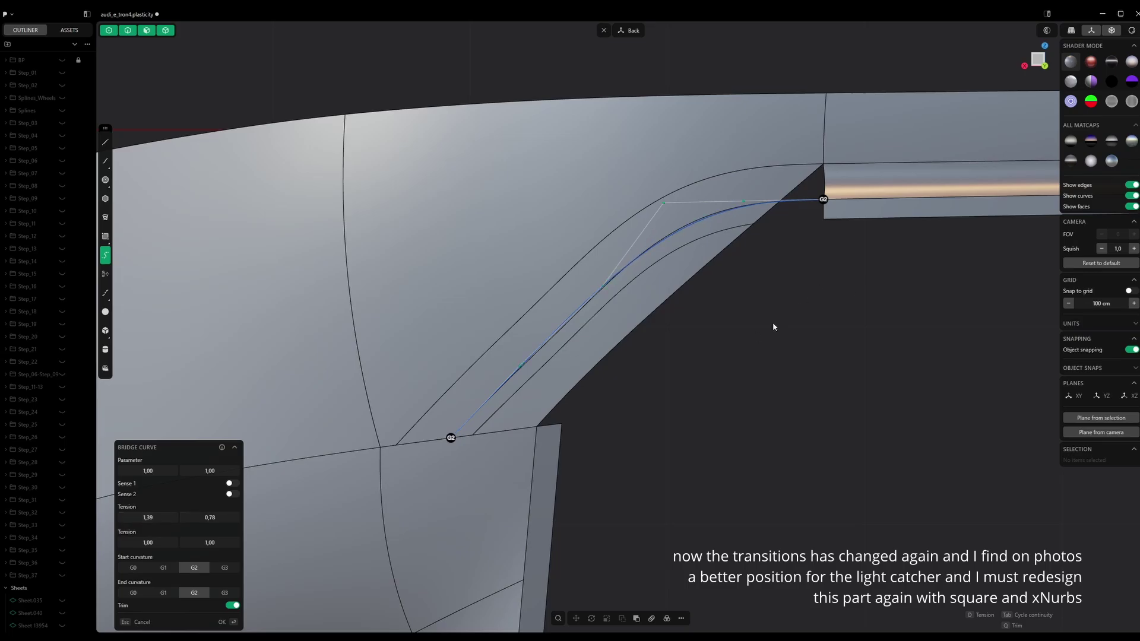
key("Return")
middle_click_drag(773, 323, 726, 324)
middle_click_drag(395, 274, 509, 255)
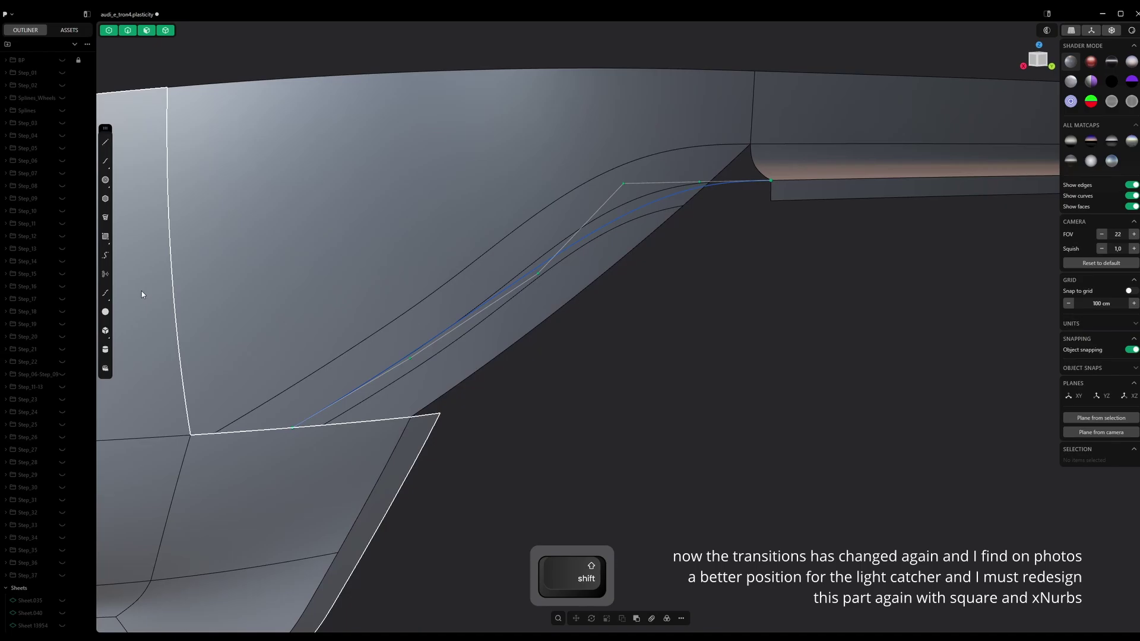
left_click(103, 258)
left_click(790, 202)
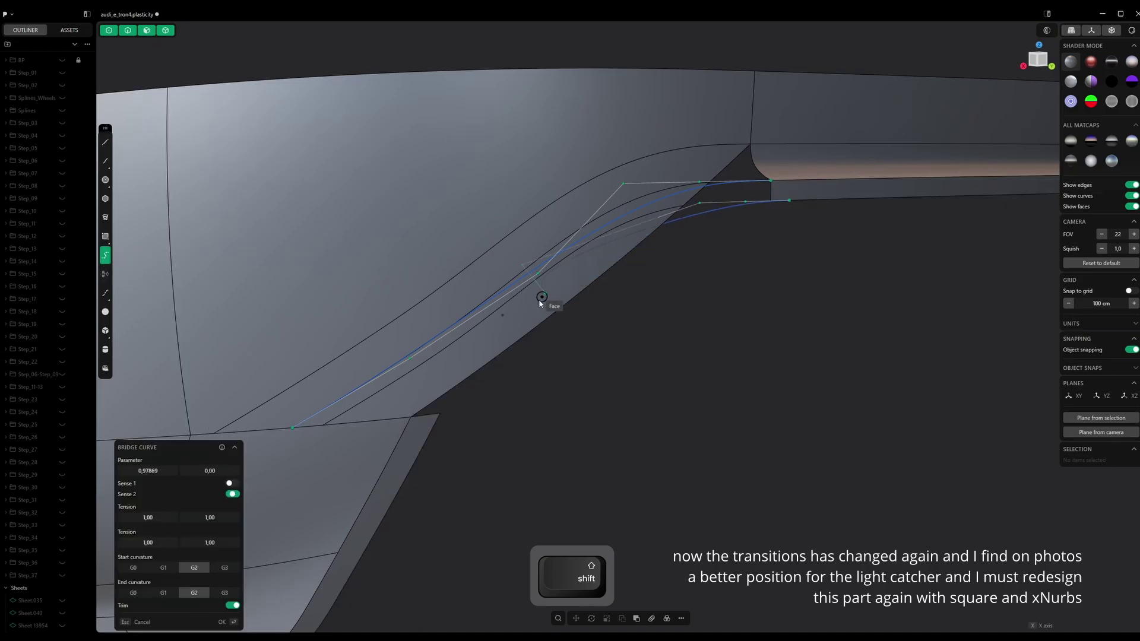
left_click(479, 328)
left_click(1040, 60)
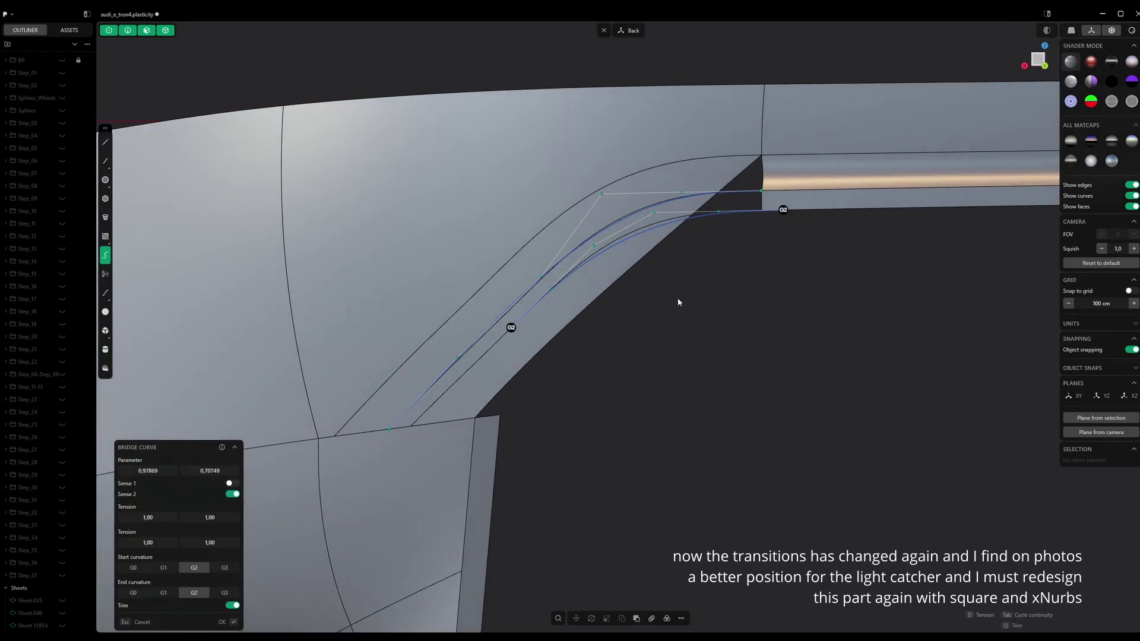
left_click_drag(823, 209, 761, 210)
key("Escape")
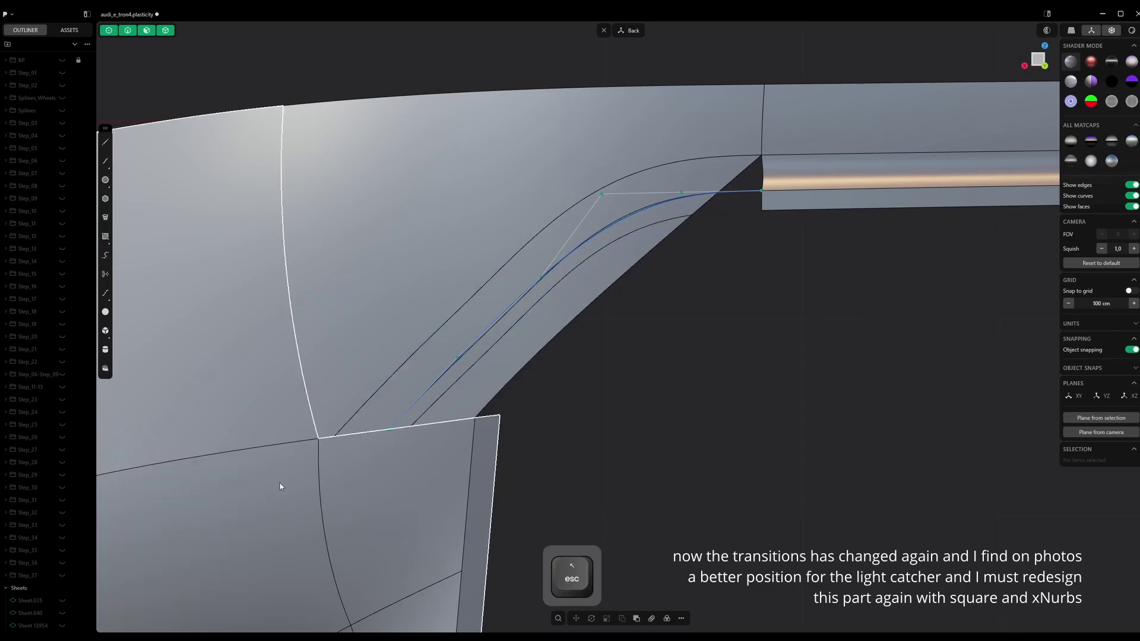
Bridge the lower imprinted edge's lower end to the ledge's lower corner with a G2 curve, parameters 1.00 and tensions 1.28 and 0.85
left_click(105, 256)
left_click(455, 383)
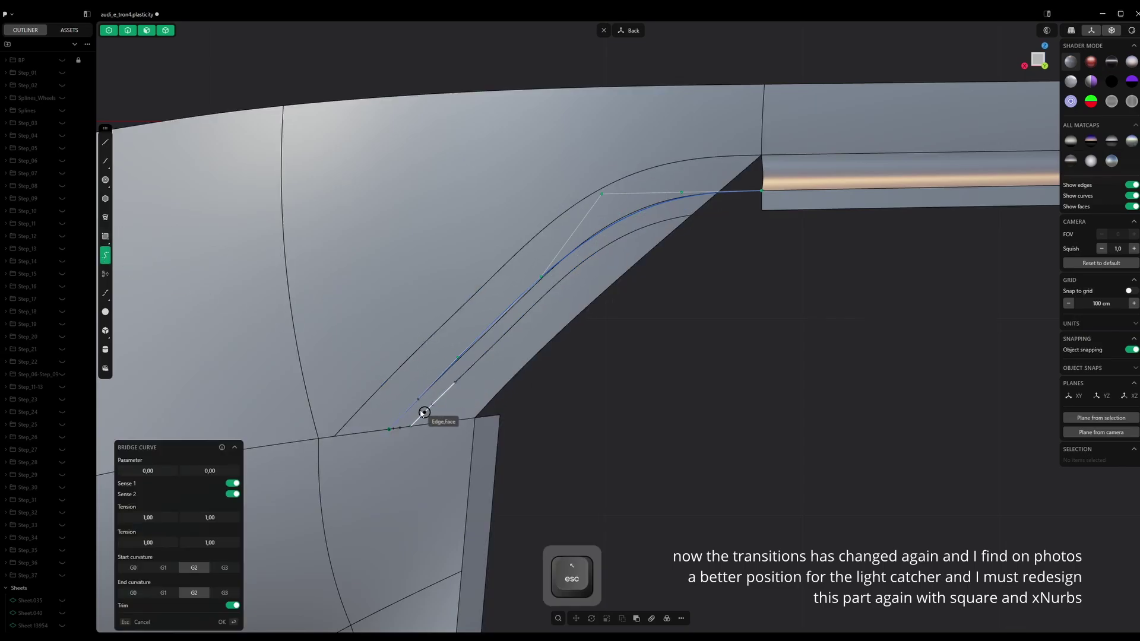
left_click(424, 413)
left_click(791, 211)
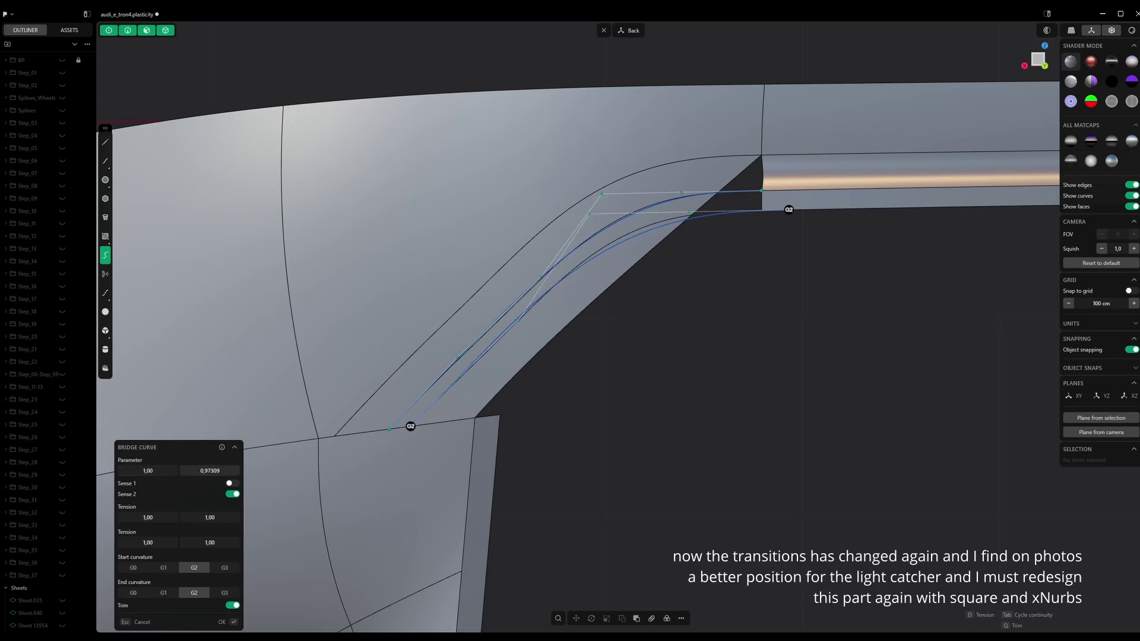
left_click_drag(198, 475, 201, 476)
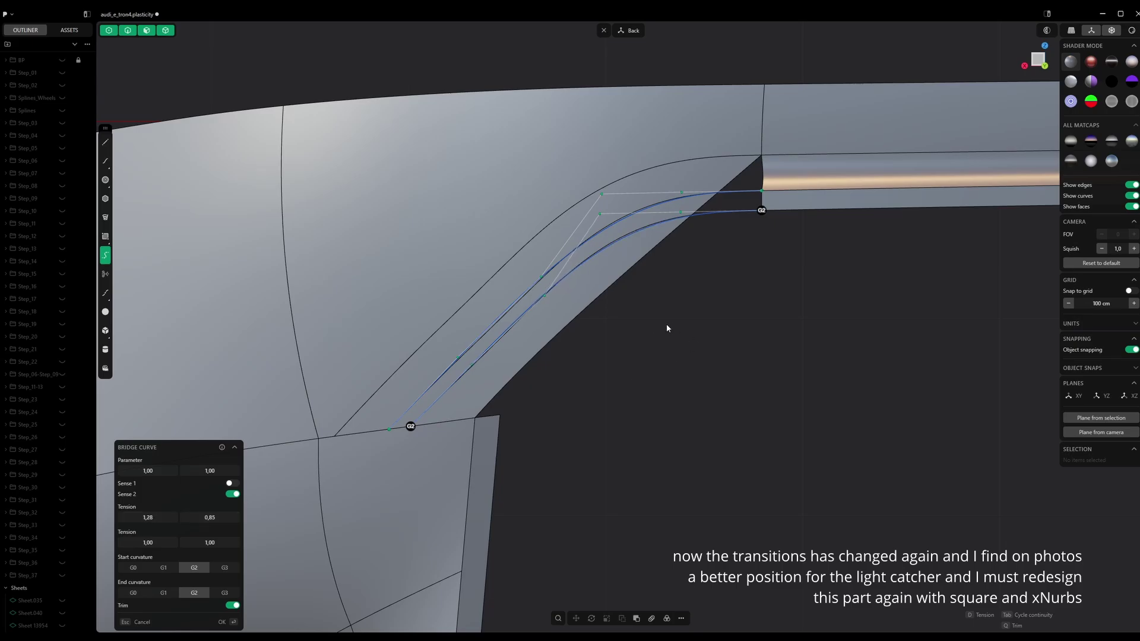
key("Return")
middle_click_drag(732, 323, 745, 297)
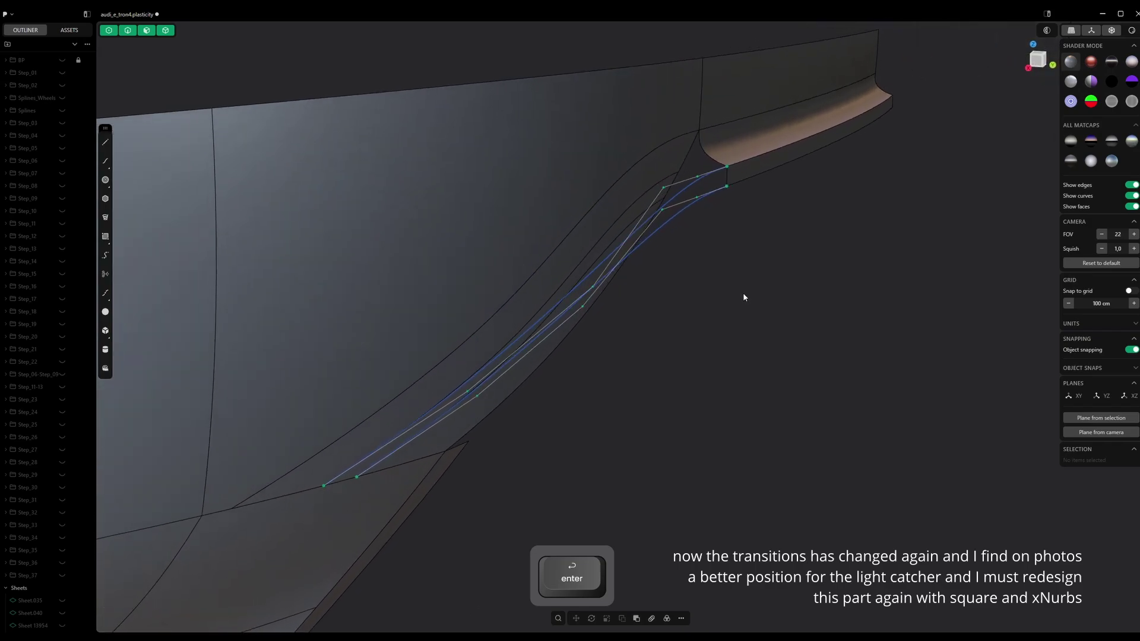
left_click(703, 178)
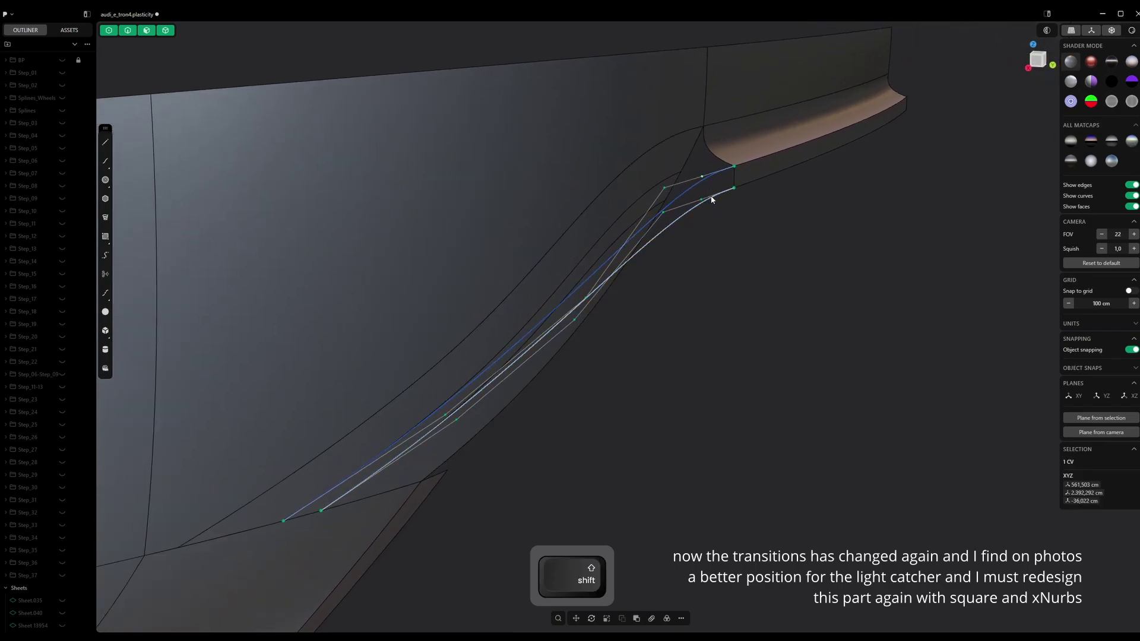
left_click(711, 196, "shift")
left_click(735, 179, "shift")
key("e")
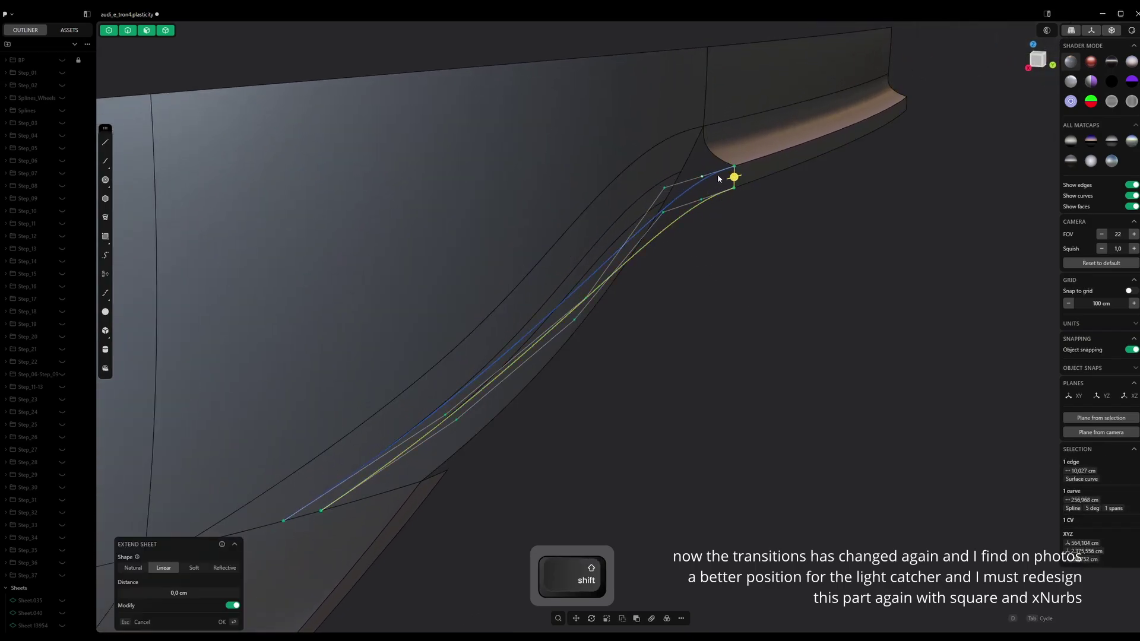
middle_click_drag(468, 400, 567, 324, "shift")
left_click(581, 391)
Delete the transition sheet's face below the lower imprinted edge and the narrow face between the two imprinted edges
scroll(475, 393, "up", 1)
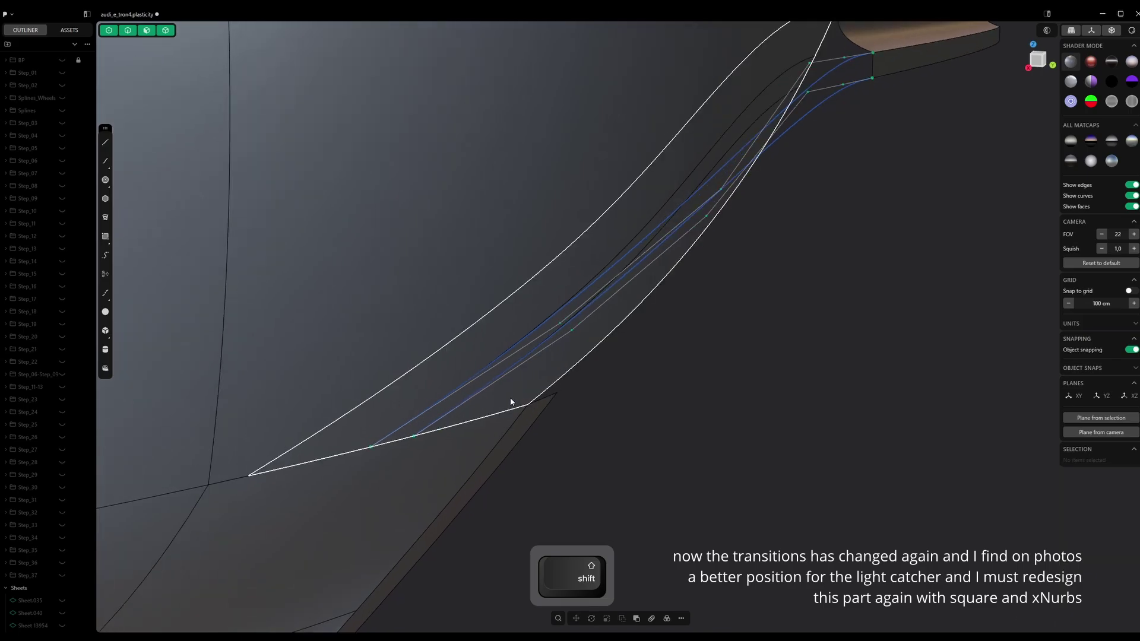
left_click(514, 395)
left_click(514, 395)
key("shift+x")
scroll(452, 416, "up", 1)
left_click(436, 413)
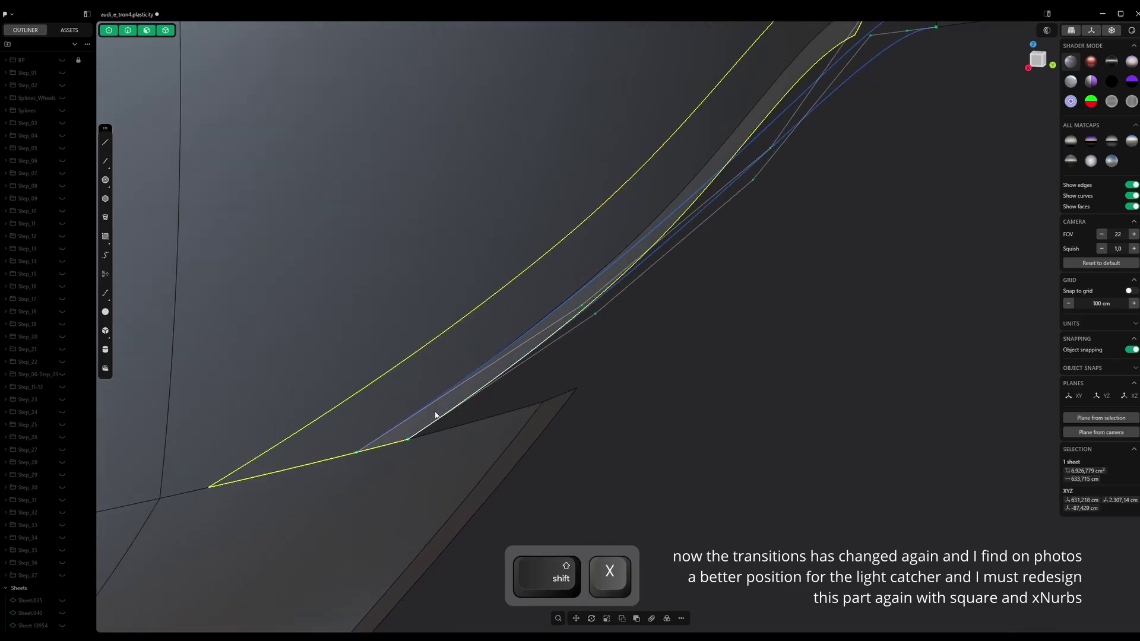
left_click(435, 412)
key("shift+x")
Build a quad-sided xNURBS strip between the two bridge curves with G1 at the ledge end, and delete the curves
left_click(391, 445)
left_click(392, 444)
scroll(393, 441, "down", 2)
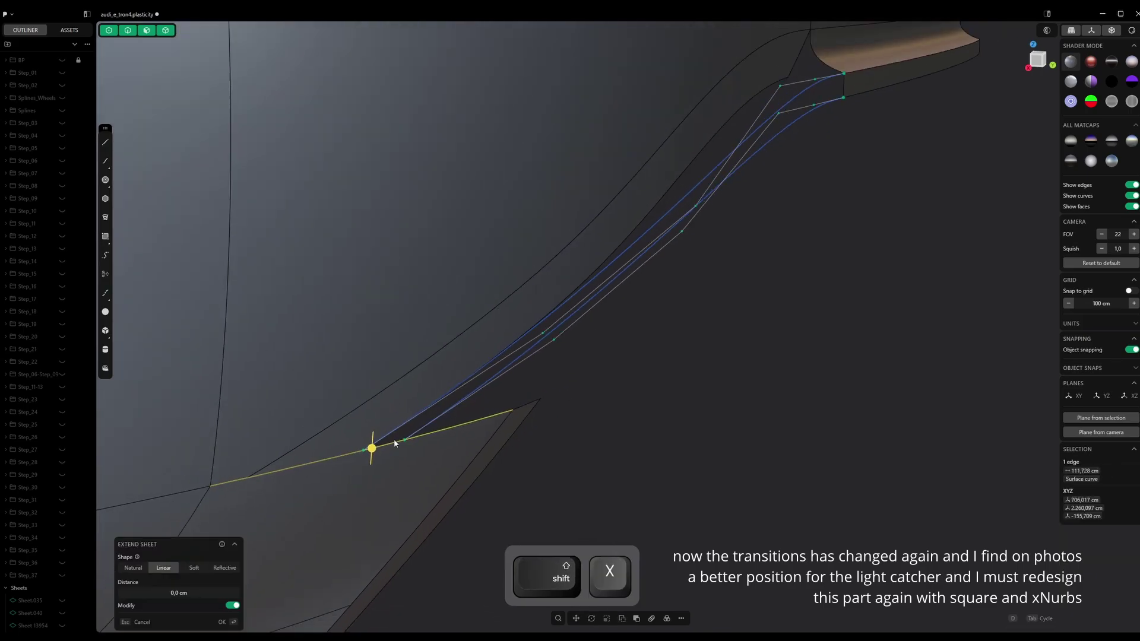
left_click(442, 418, "shift")
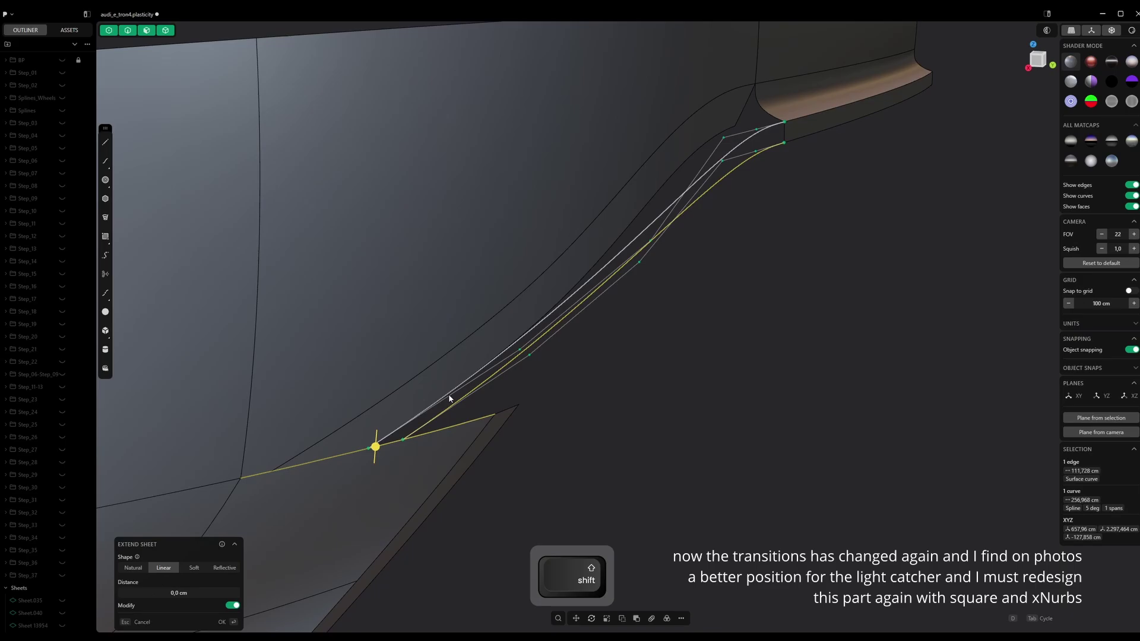
left_click(784, 132, "shift")
key("shift+w")
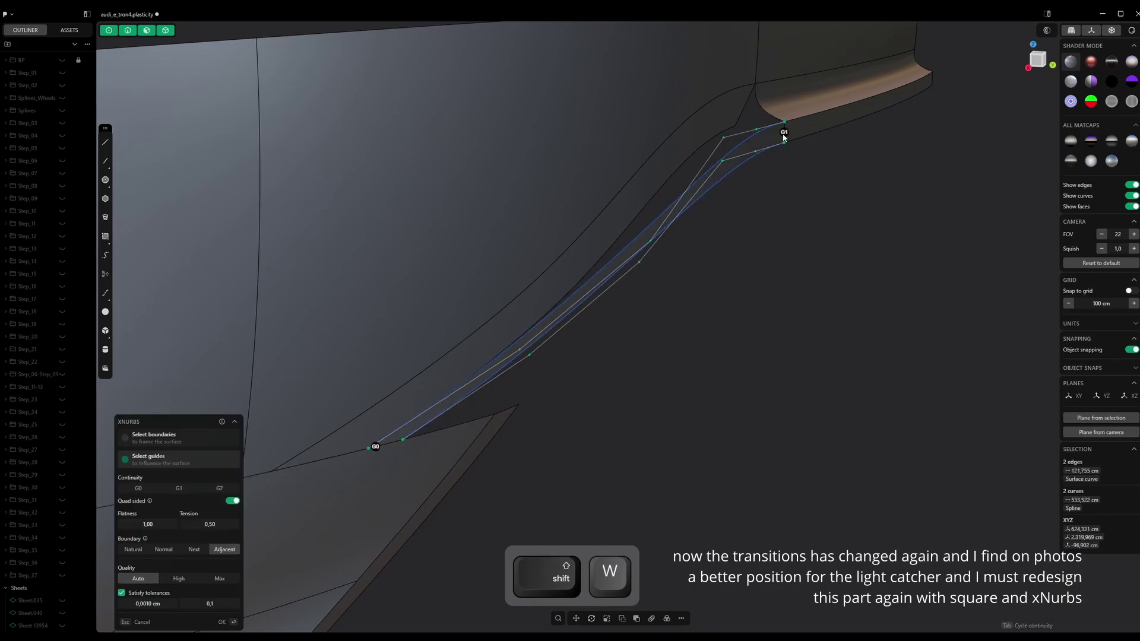
key("Return")
key("Delete")
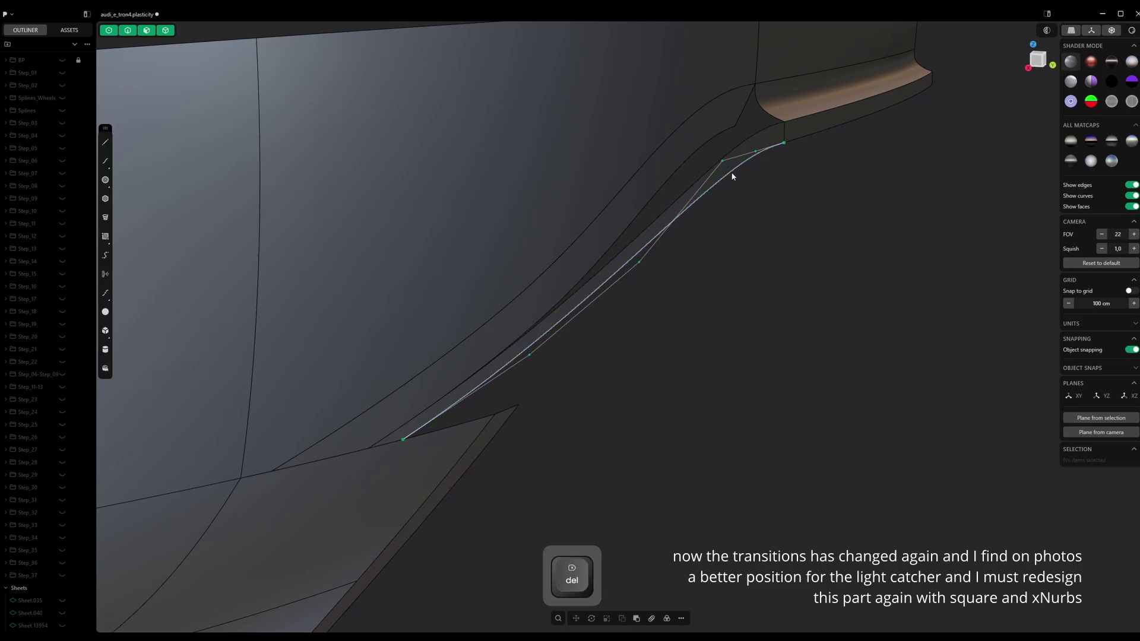
Join all the visible body sheets and delete the remaining curved transition face above the new narrow strip
scroll(730, 178, "down", 5)
middle_click_drag(733, 208, 942, 377)
left_click_drag(942, 380, 454, 126)
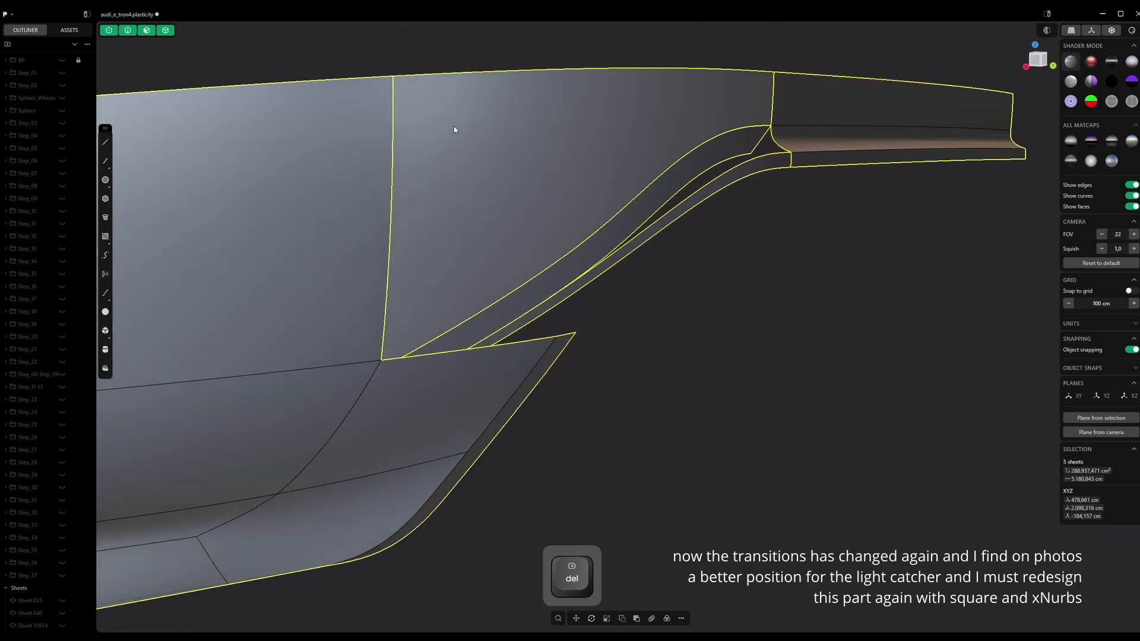
key("j")
left_click(656, 204)
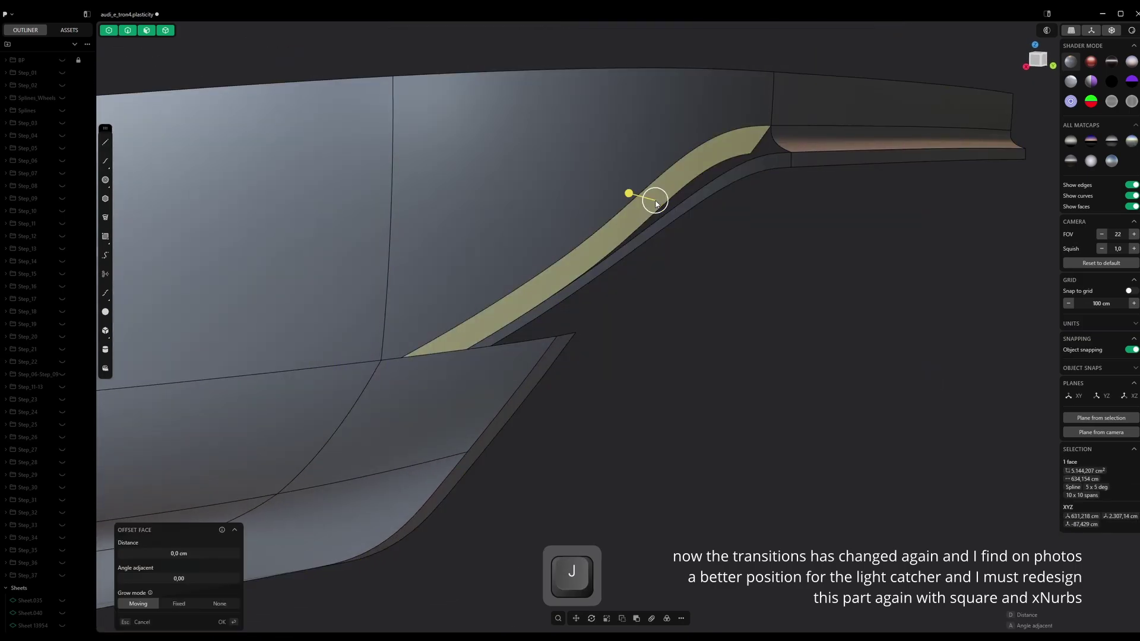
key("Delete")
Fill the gap above the narrow strip with a quad-sided xNURBS surface, using G2 continuity against the upper body surface
left_click(689, 202, "alt")
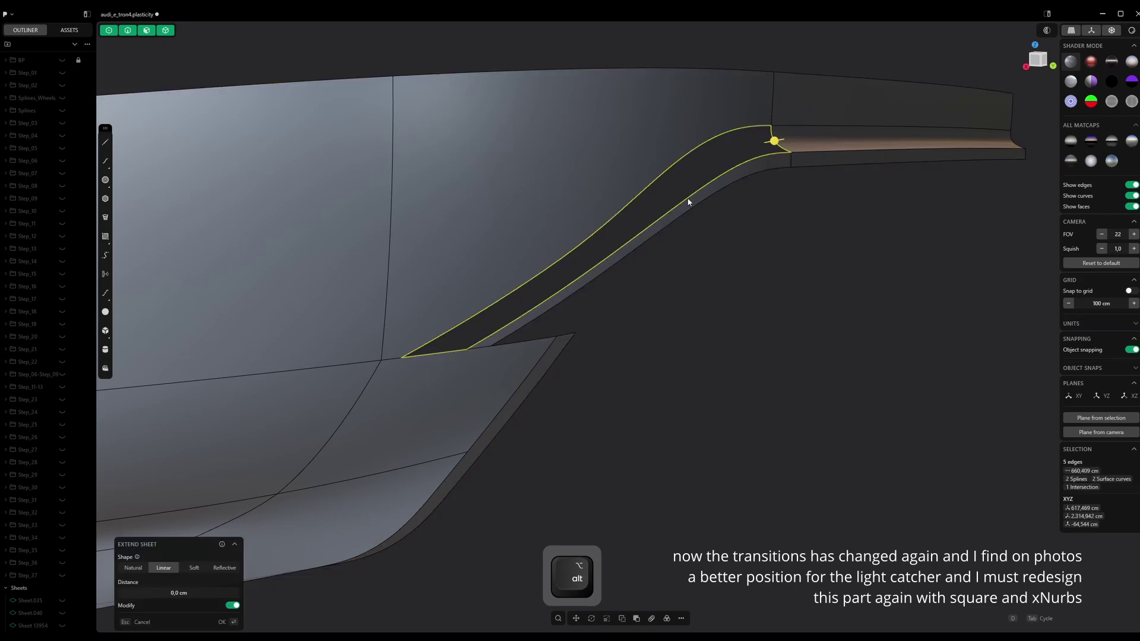
key("shift+w")
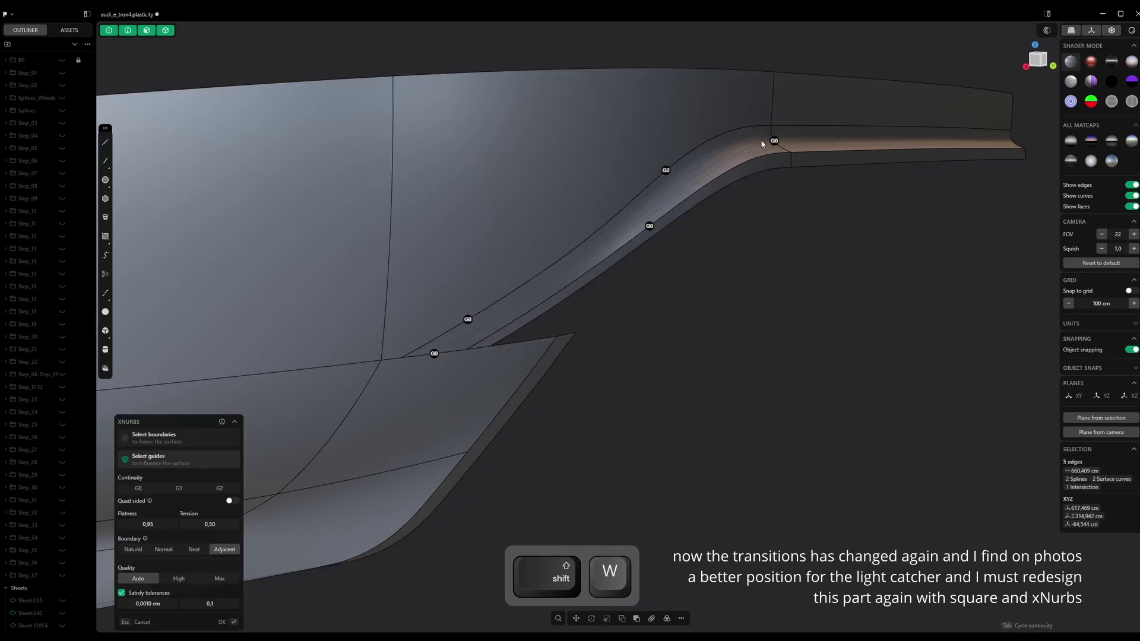
mouse_move(775, 141)
middle_mouse_down()
mouse_move(847, 159)
mouse_move(792, 146)
middle_mouse_up()
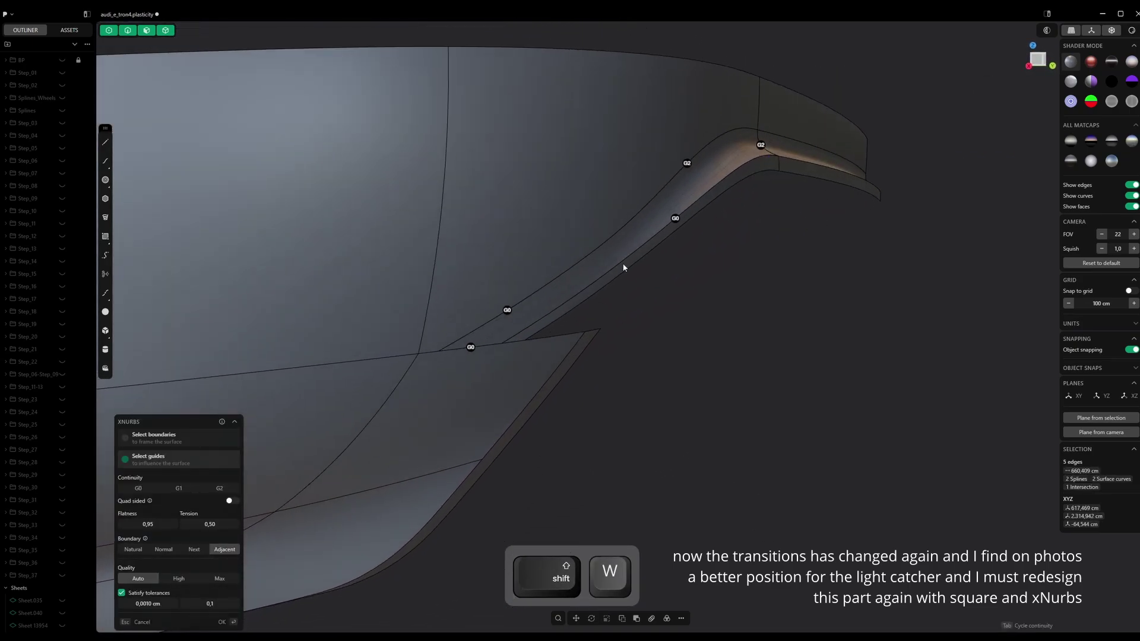
left_click(230, 501)
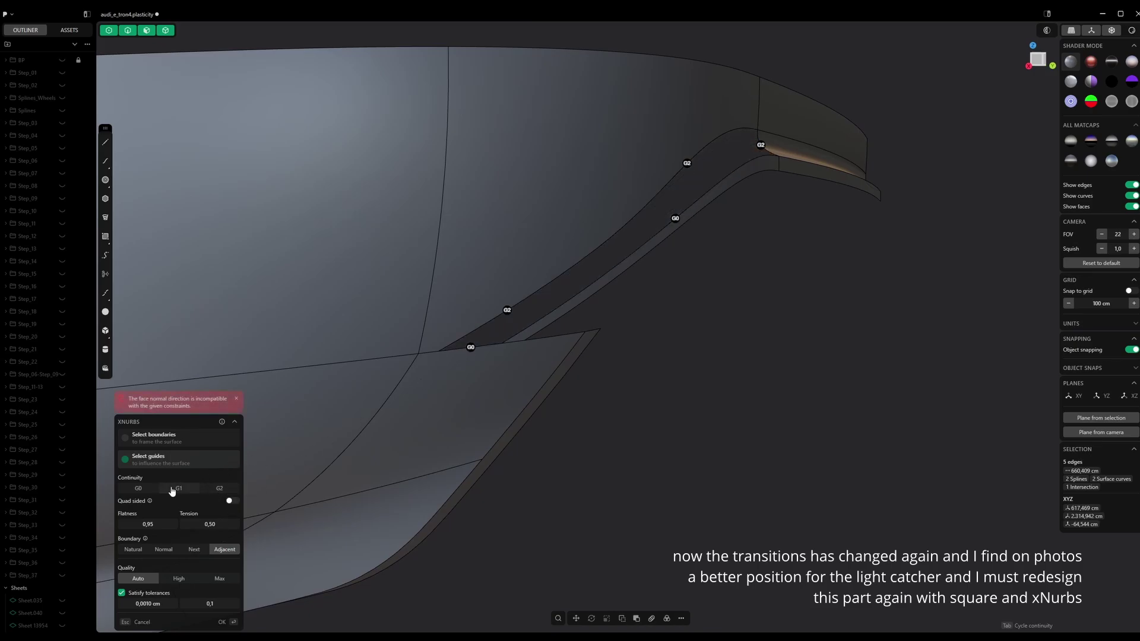
key("Tab")
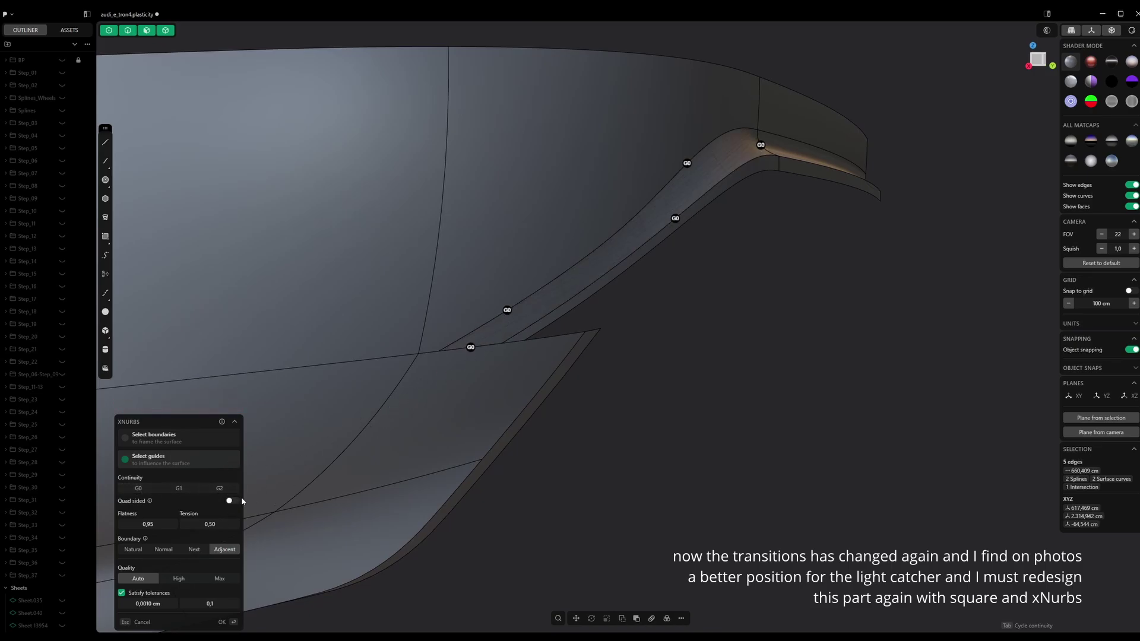
left_click(240, 500)
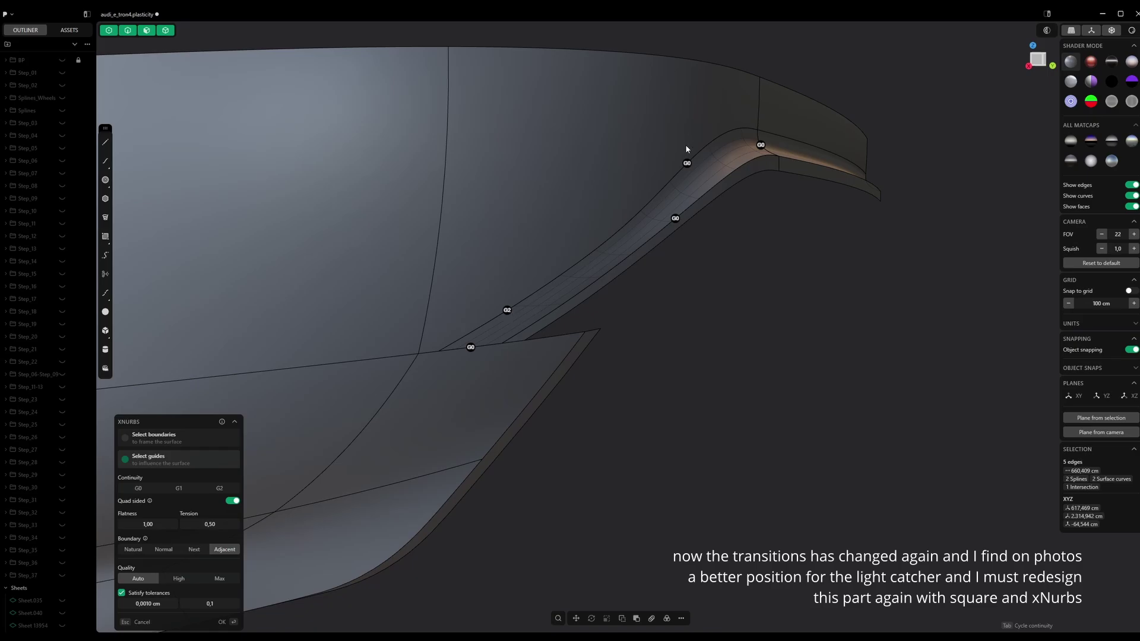
middle_click_drag(762, 147, 692, 321)
key("Return")
Join the new transition surface with the surrounding body into one sheet
left_click_drag(855, 425, 564, 274)
key("j")
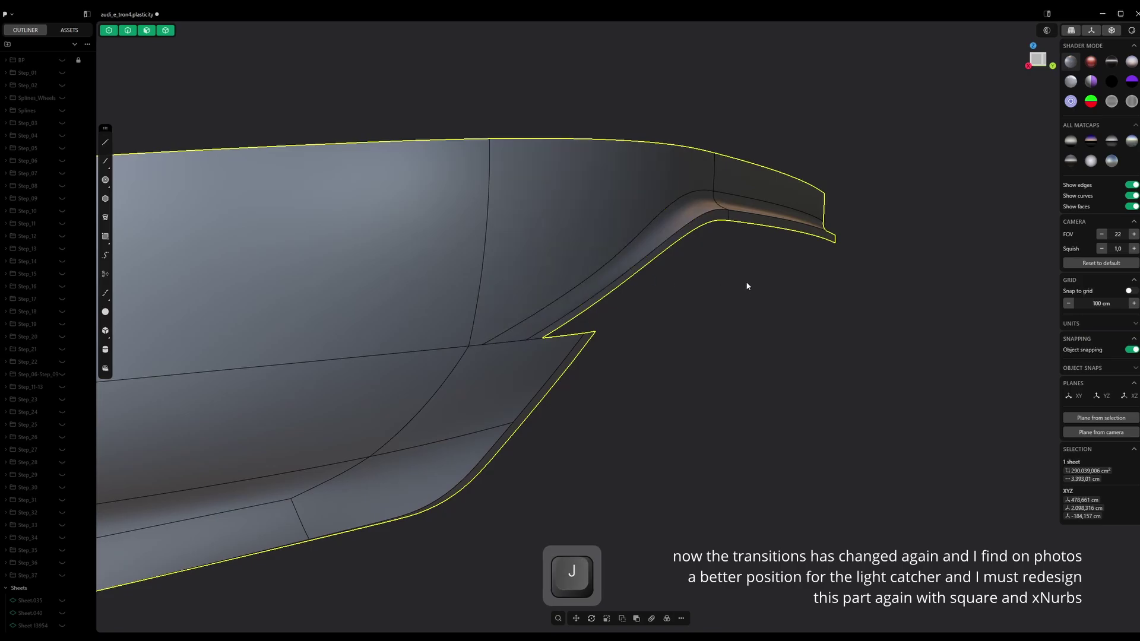
left_click(750, 286)
middle_click_drag(750, 286, 1037, 316)
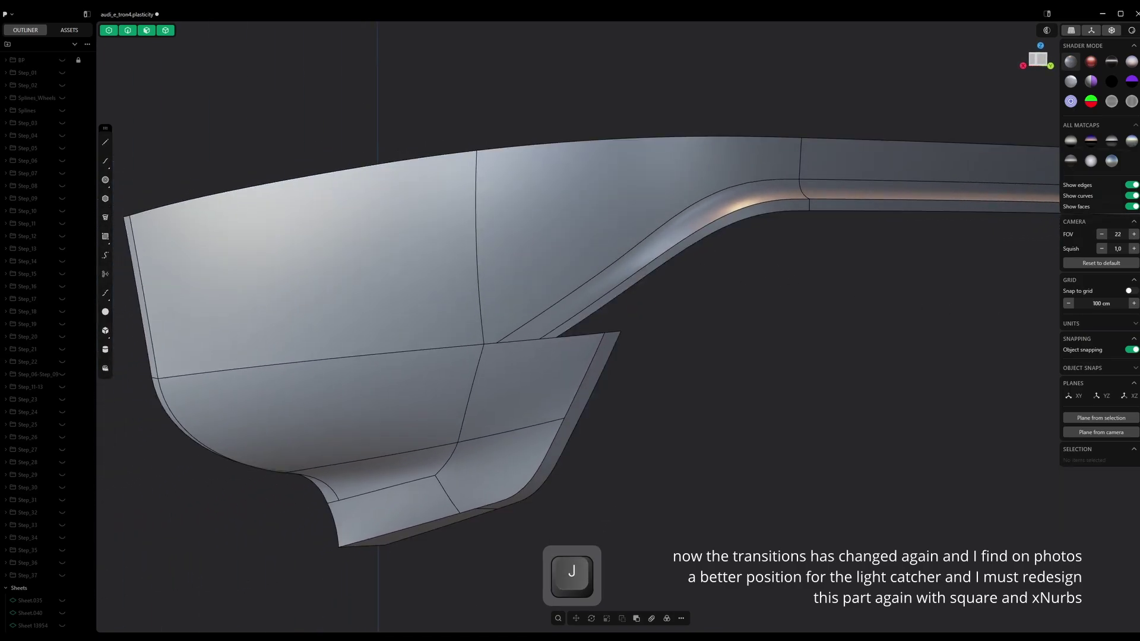
Show the blueprint in the back view and extend the ledge's and narrow strip's lower edges linearly by about 8.6 cm
key("ctrl+KP_1")
scroll(674, 235, "up", 4)
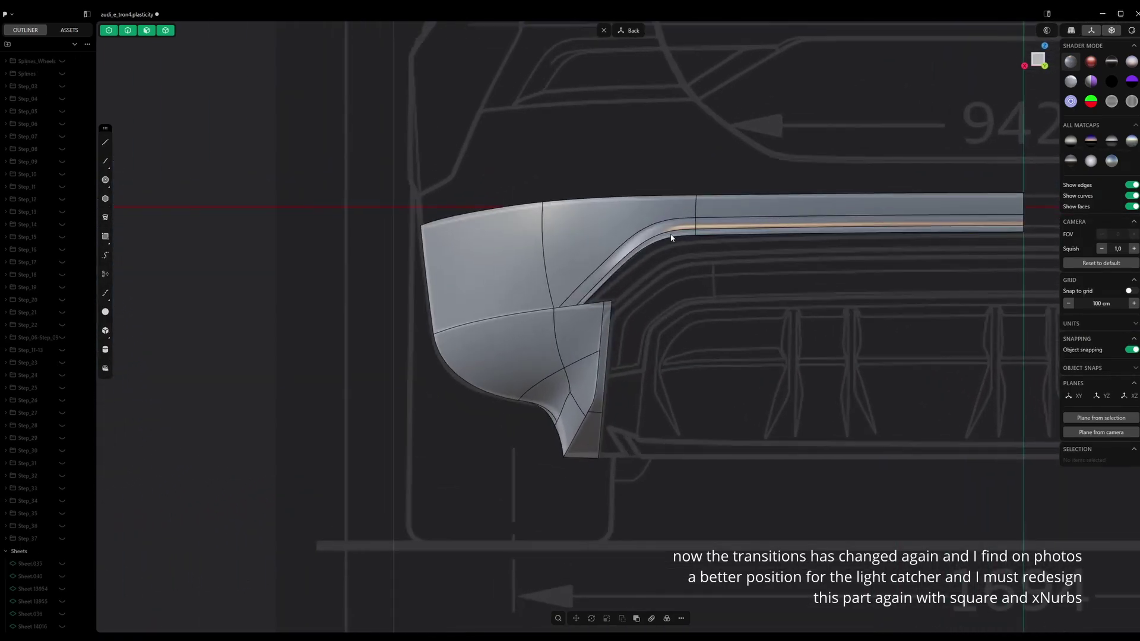
left_click(671, 237)
key("e")
scroll(723, 237, "up", 1)
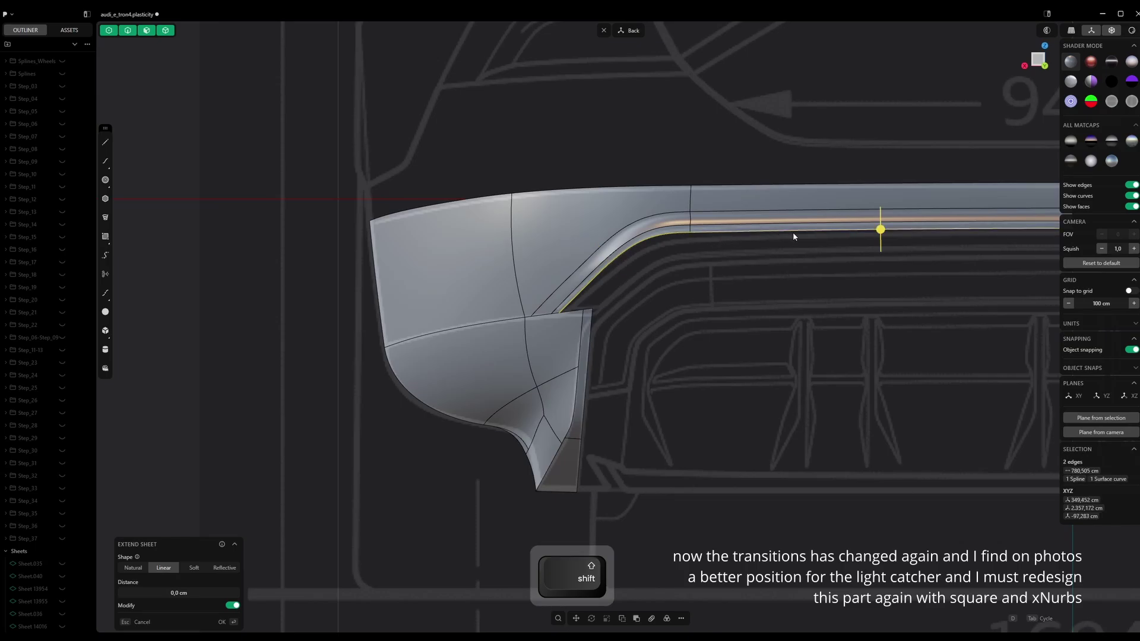
left_click_drag(875, 233, 878, 240, "shift")
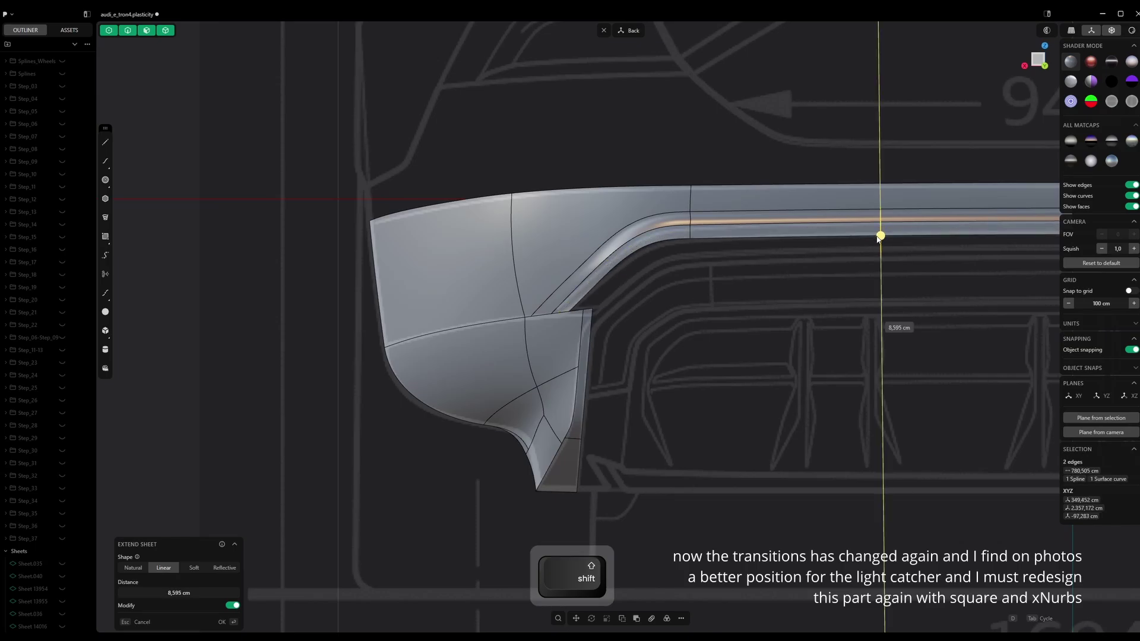
key("space")
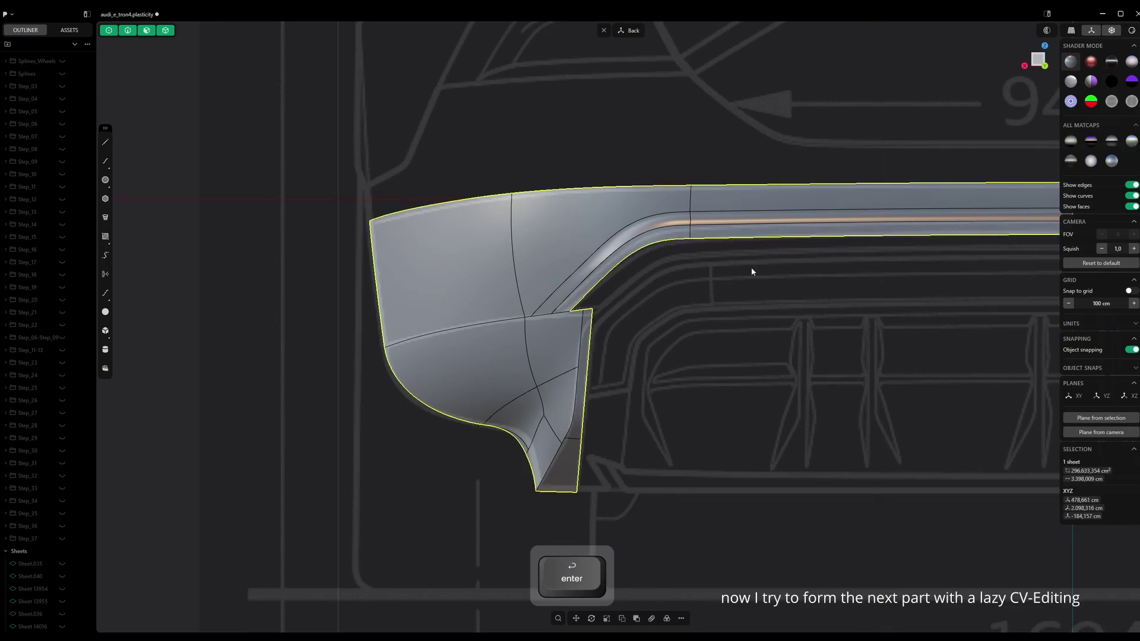
left_click(750, 267)
middle_click_drag(751, 267, 644, 240, "shift")
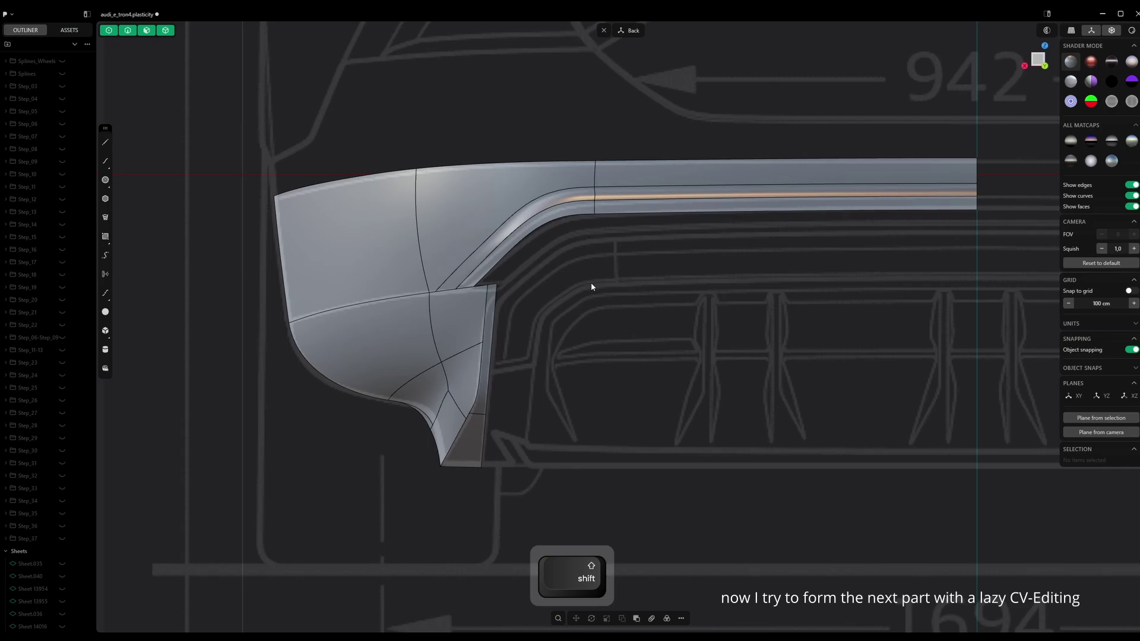
Extend the inner vertical edge of the lower corner panel linearly by about 154.5 cm as a separate face, with Modify off
left_click(494, 315)
left_click(494, 315)
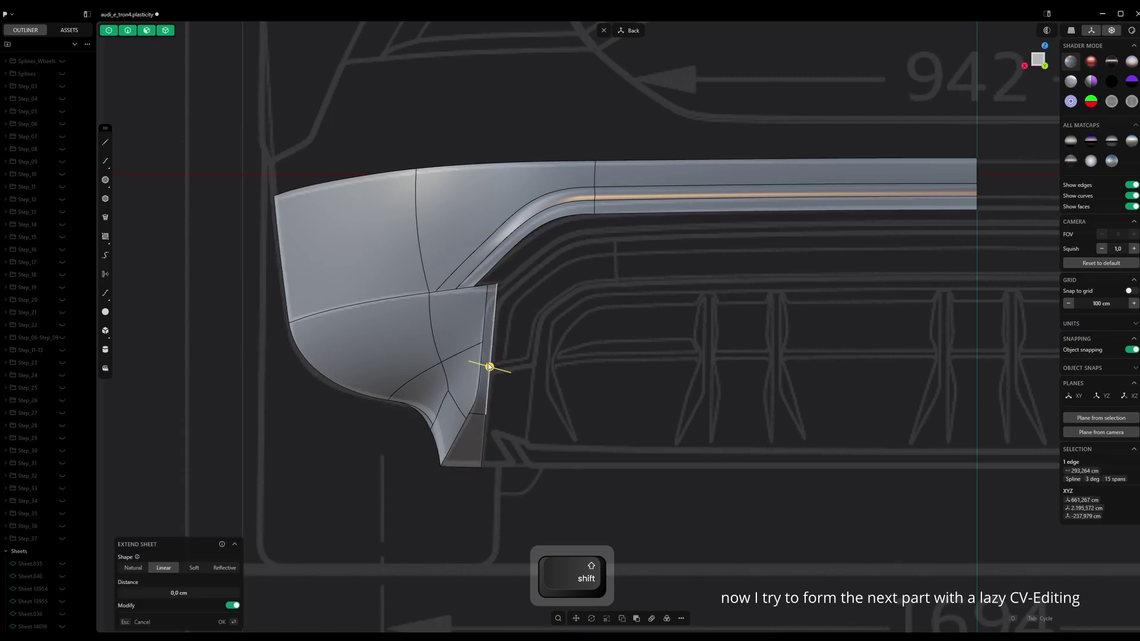
left_click(233, 607)
left_click_drag(489, 367, 625, 313)
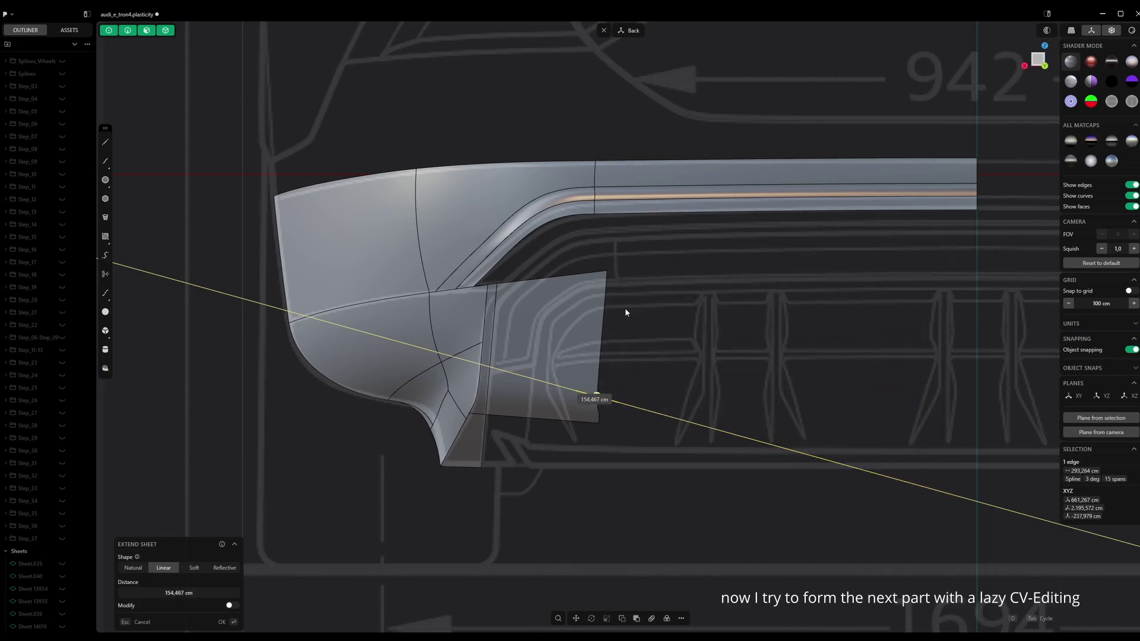
middle_click_drag(626, 313, 542, 297)
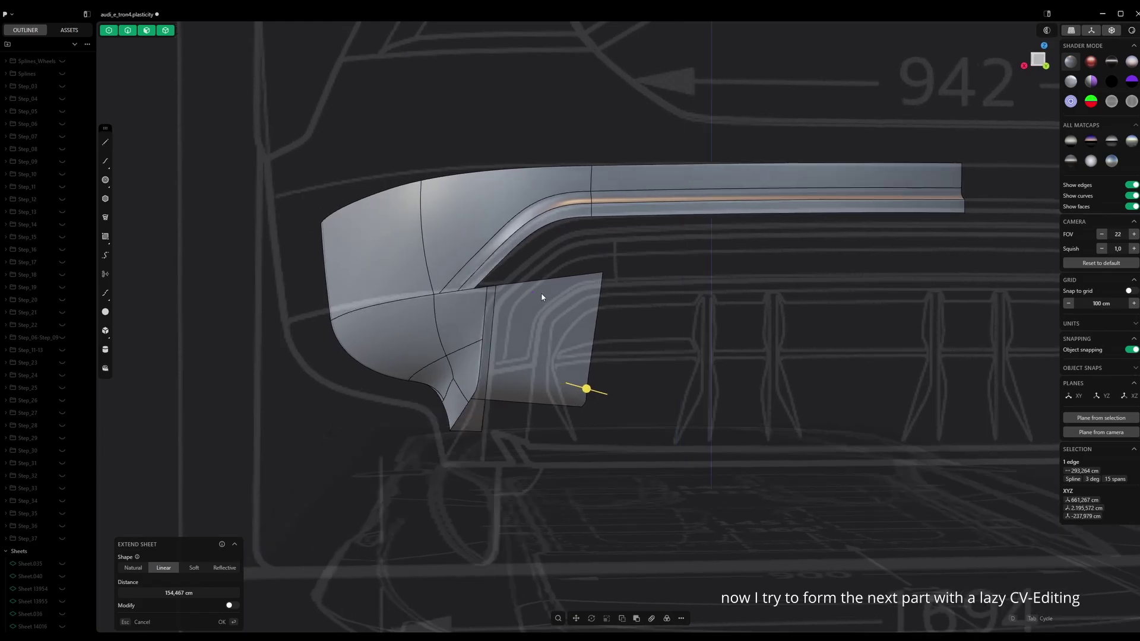
key("Return")
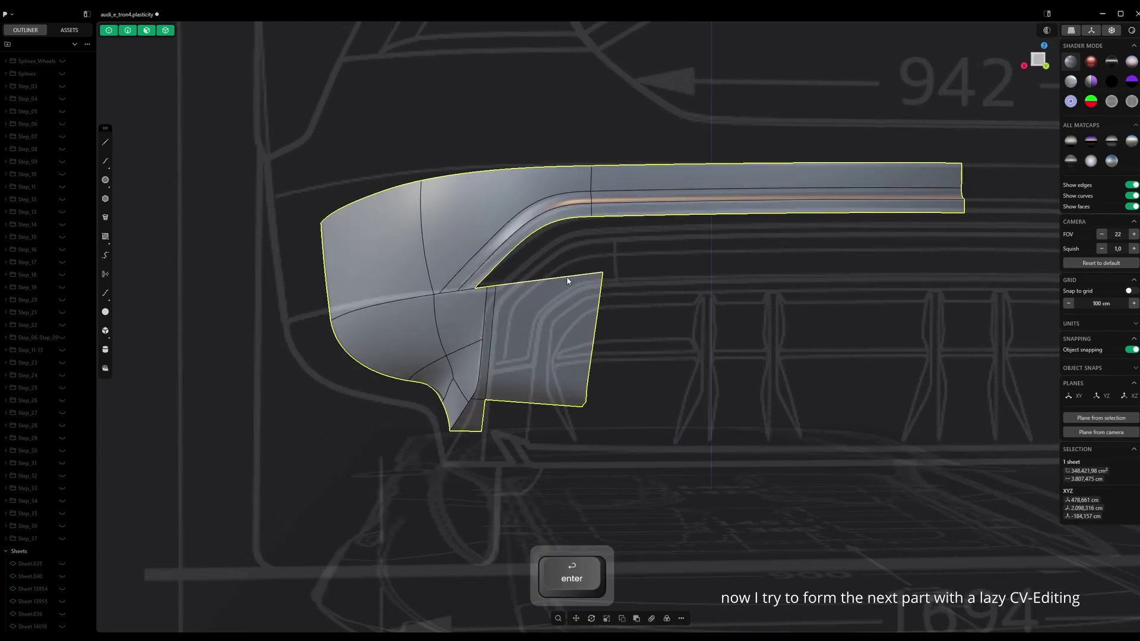
Separate the extended inner face of the lower corner panel from the body into its own sheet
left_click(567, 279)
key("e")
middle_click_drag(567, 279, 581, 285)
left_click(561, 337)
key("o")
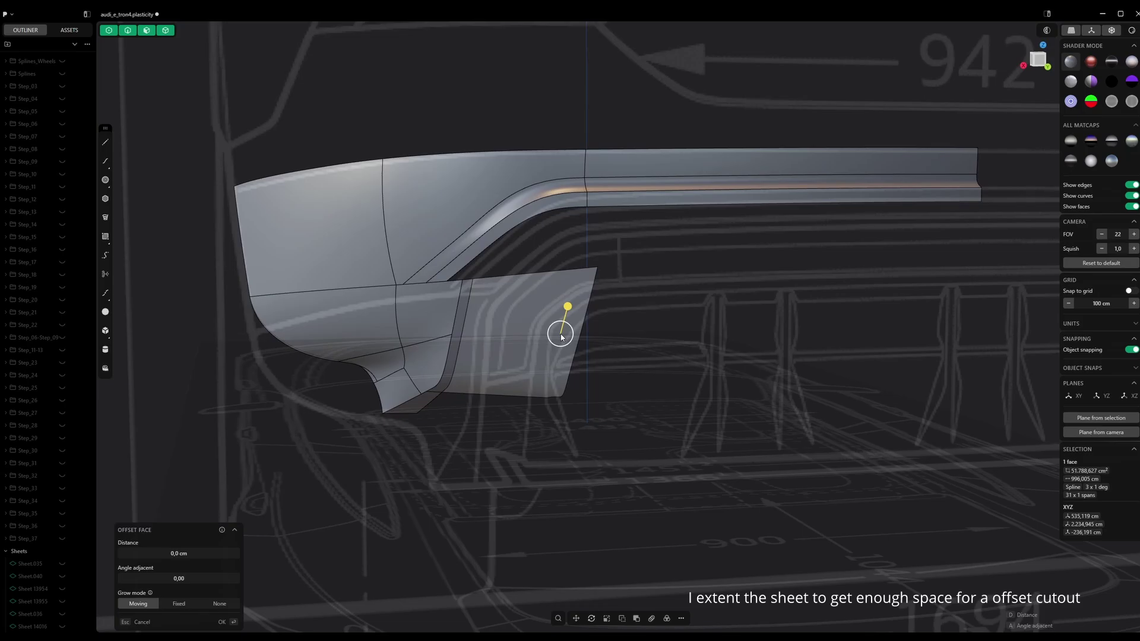
key("alt+j")
Extend the separated sheet's upper edge linearly upward to overlap the narrow strip, with Modify on
left_click(560, 272)
left_click_drag(559, 272, 572, 231)
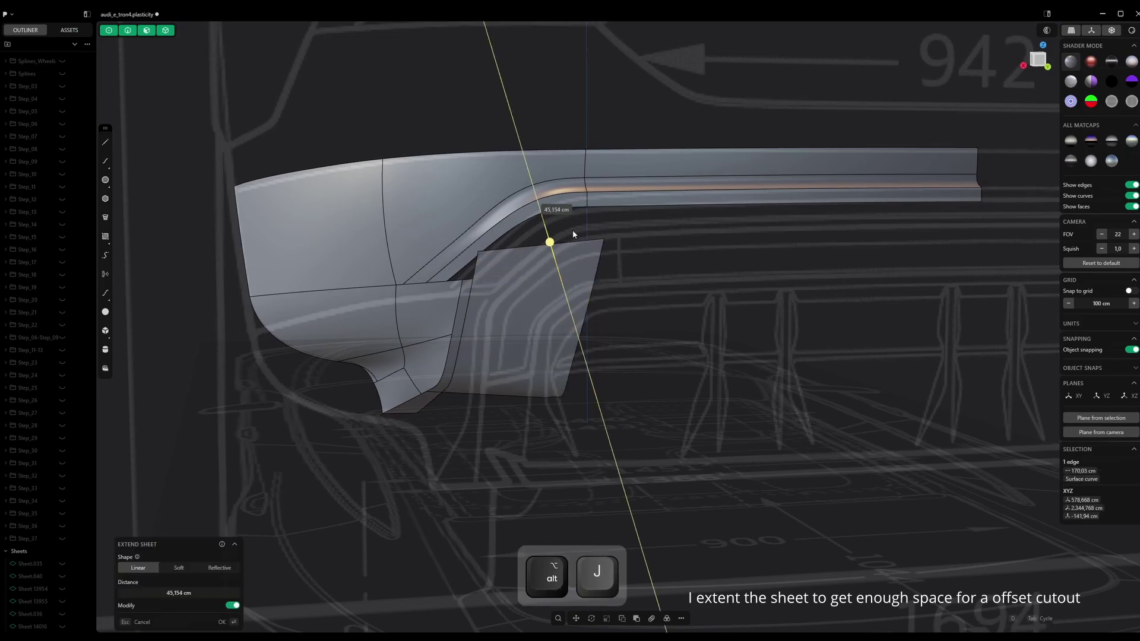
middle_click_drag(550, 236, 602, 243)
key("Return")
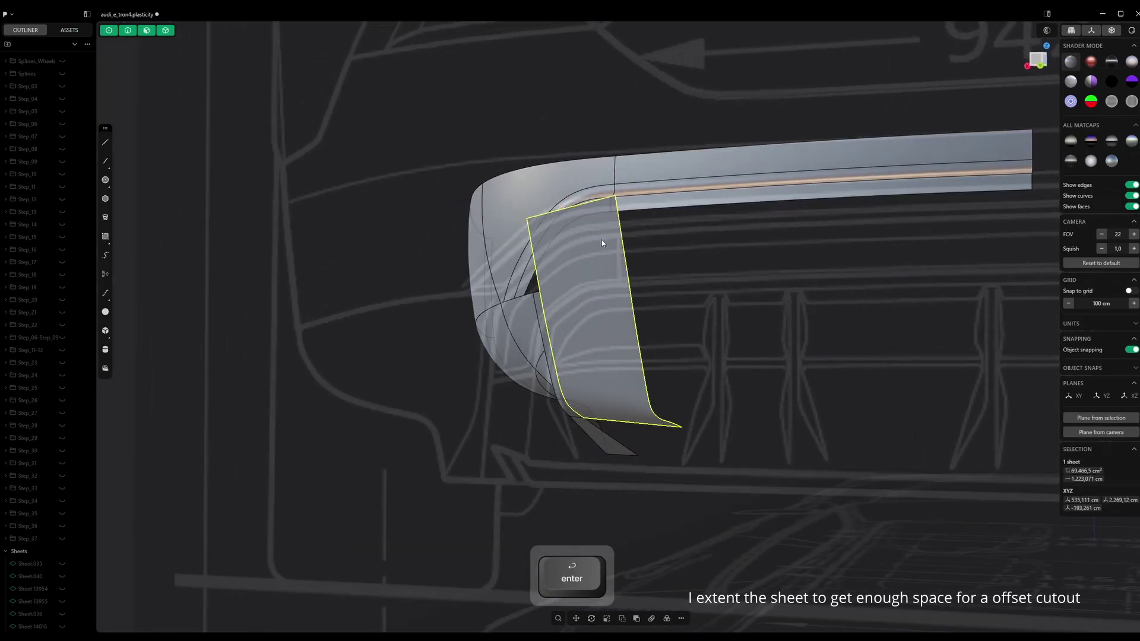
In the back view, extend the sheet's inner vertical edge linearly past the car's centre line
left_click(1035, 59)
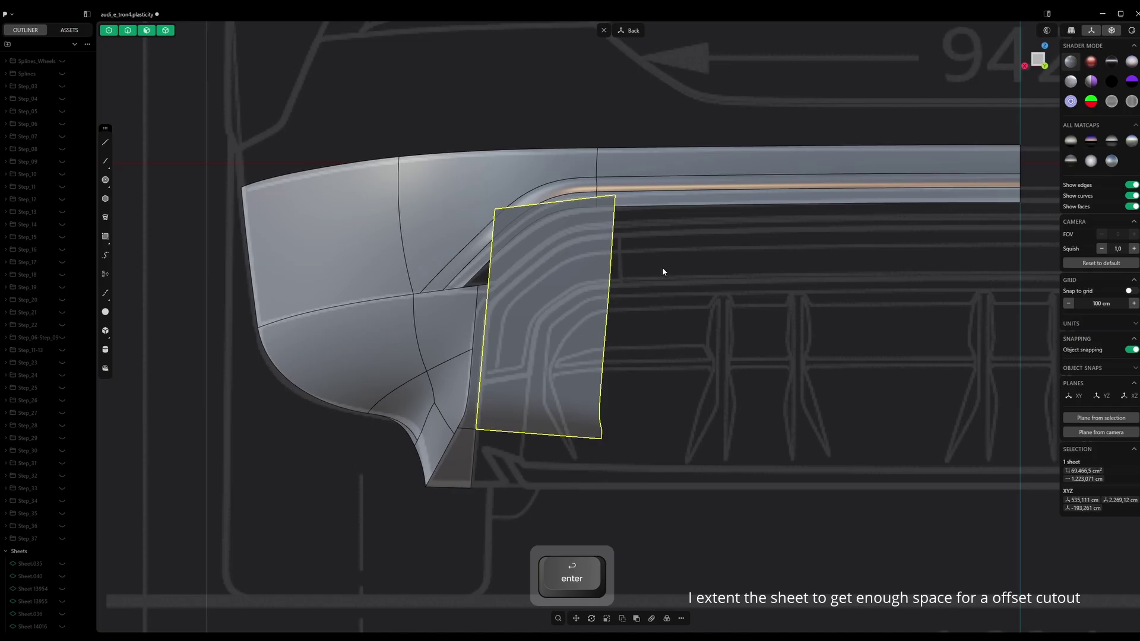
left_click(614, 258)
scroll(610, 261, "down", 3)
left_click_drag(612, 260, 781, 262)
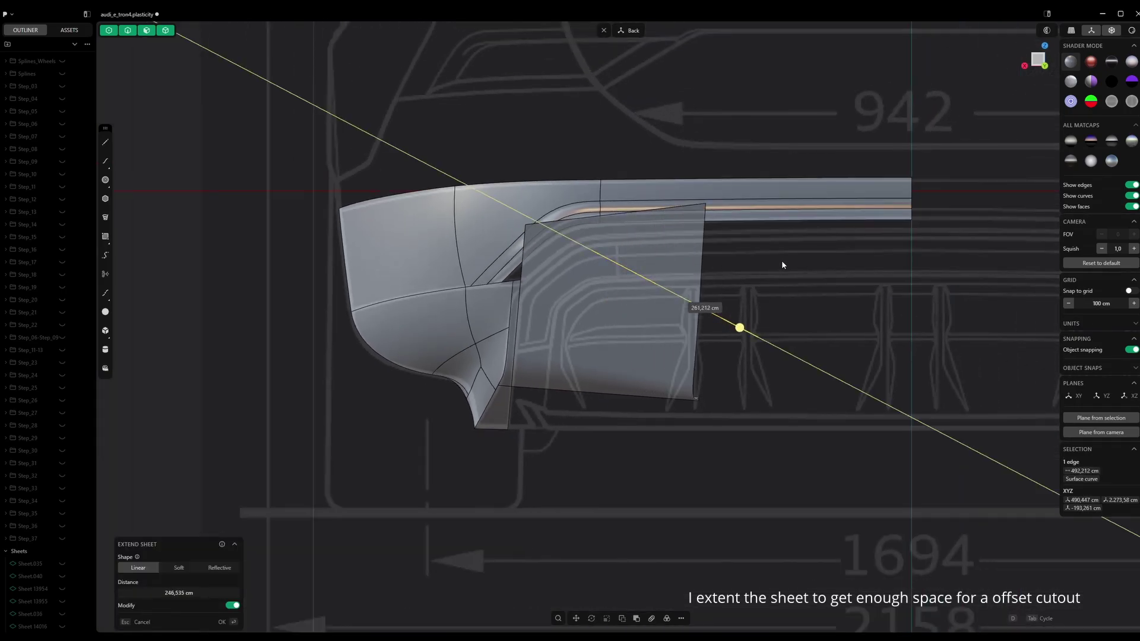
key("Return")
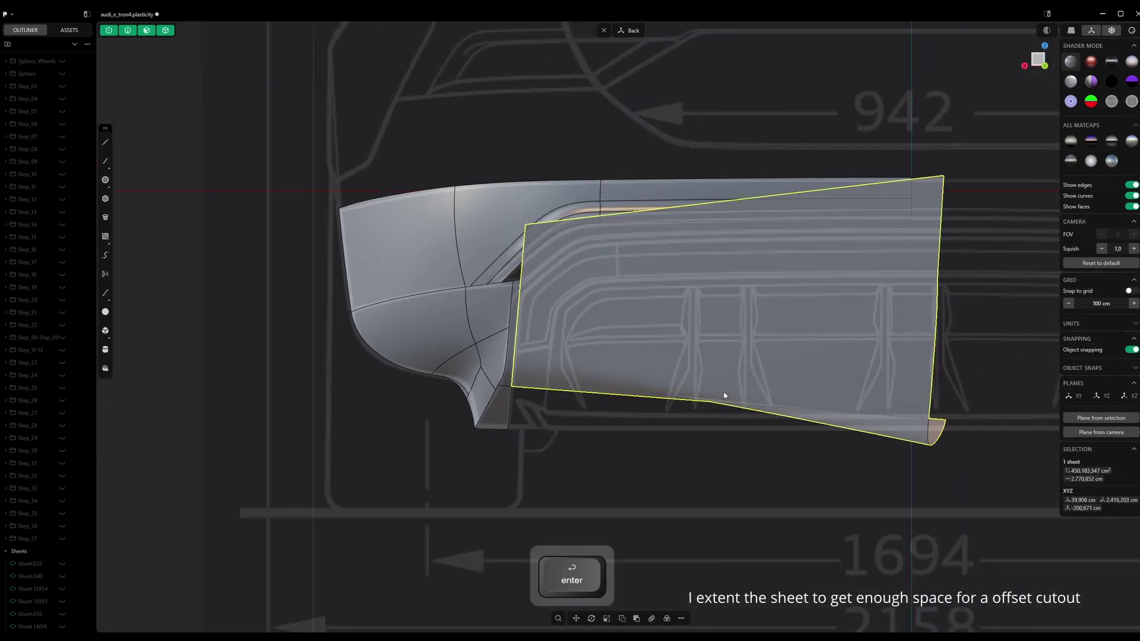
left_click(724, 396)
middle_click_drag(683, 414, 677, 333)
left_click(742, 426)
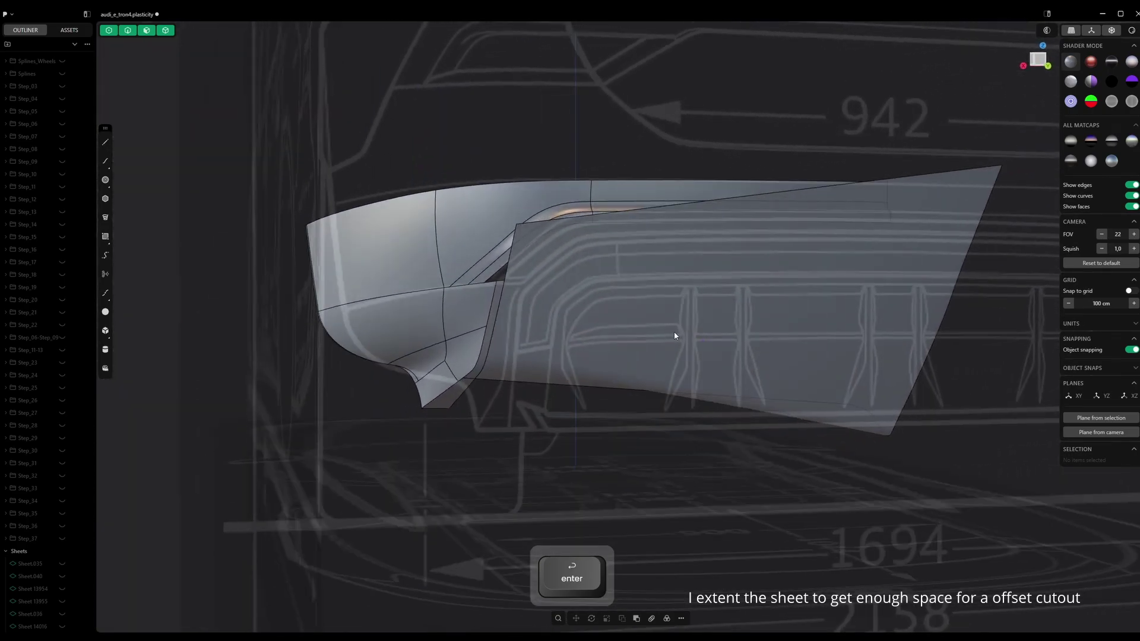
Check the extended sheet with the blueprint hidden, and show the blueprint again in the back view
left_click(62, 62)
left_click(62, 63)
scroll(62, 64, "up", 2)
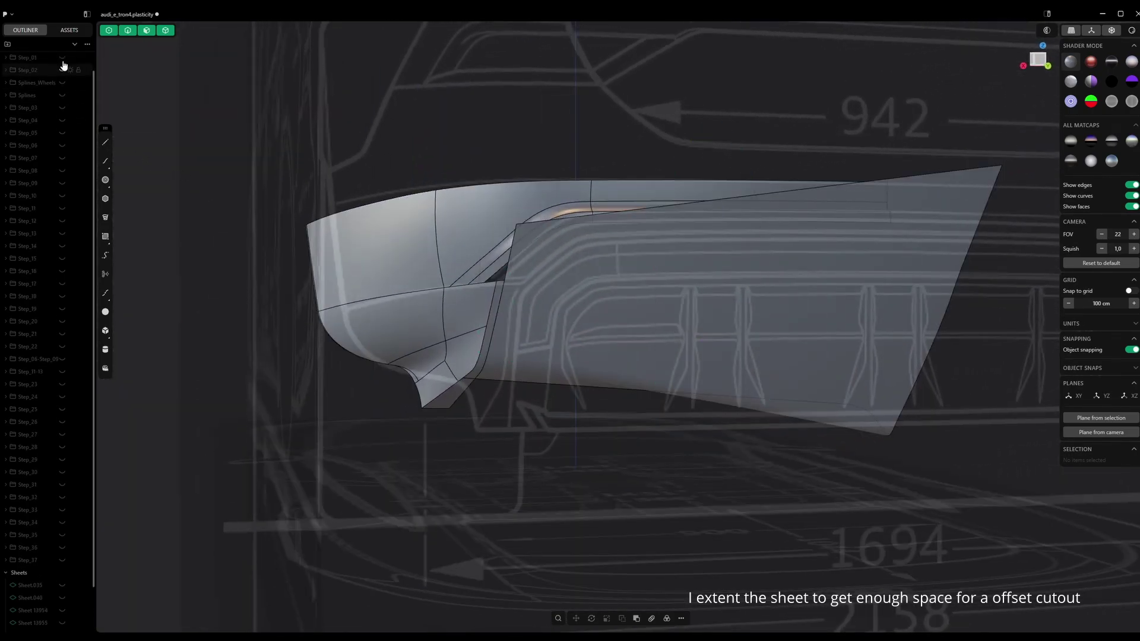
left_click(62, 62)
middle_click_drag(633, 252, 604, 253)
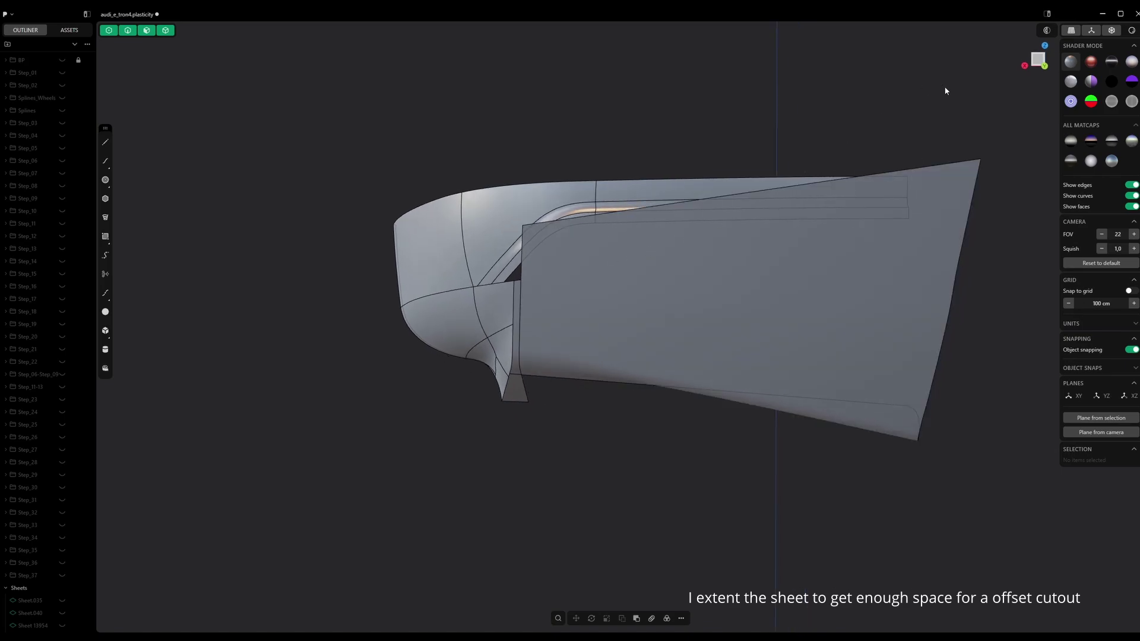
left_click(1039, 60)
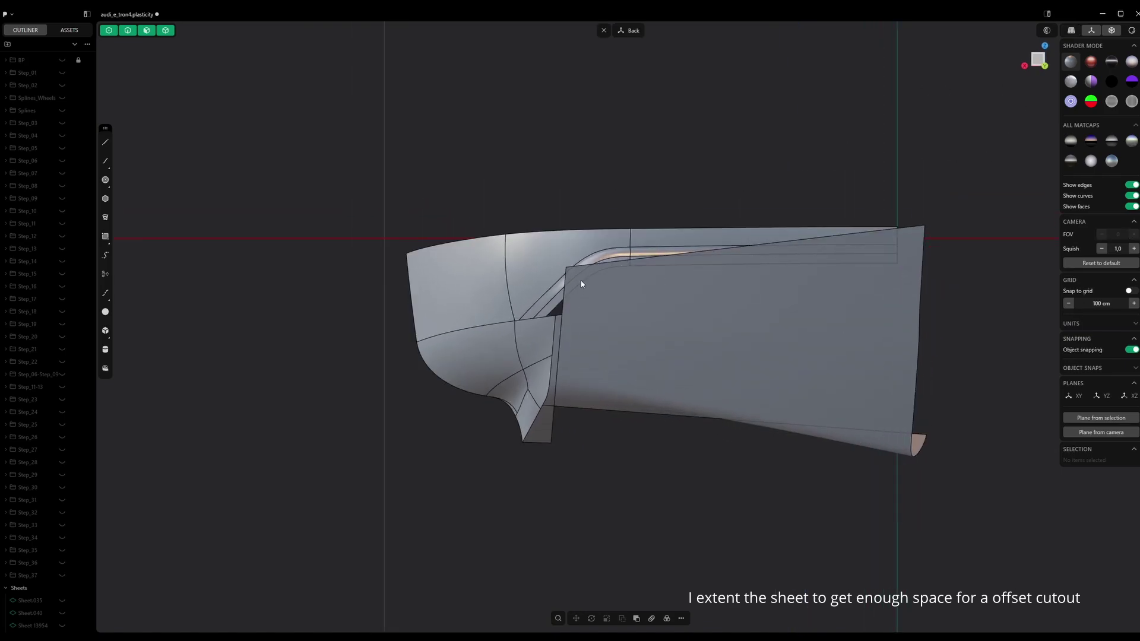
left_click(62, 60)
scroll(623, 347, "up", 2)
Offset the ledge's and narrow strip's two lower edges downward by about 25.4 cm as a curve in the back view
left_click(535, 305)
key("e")
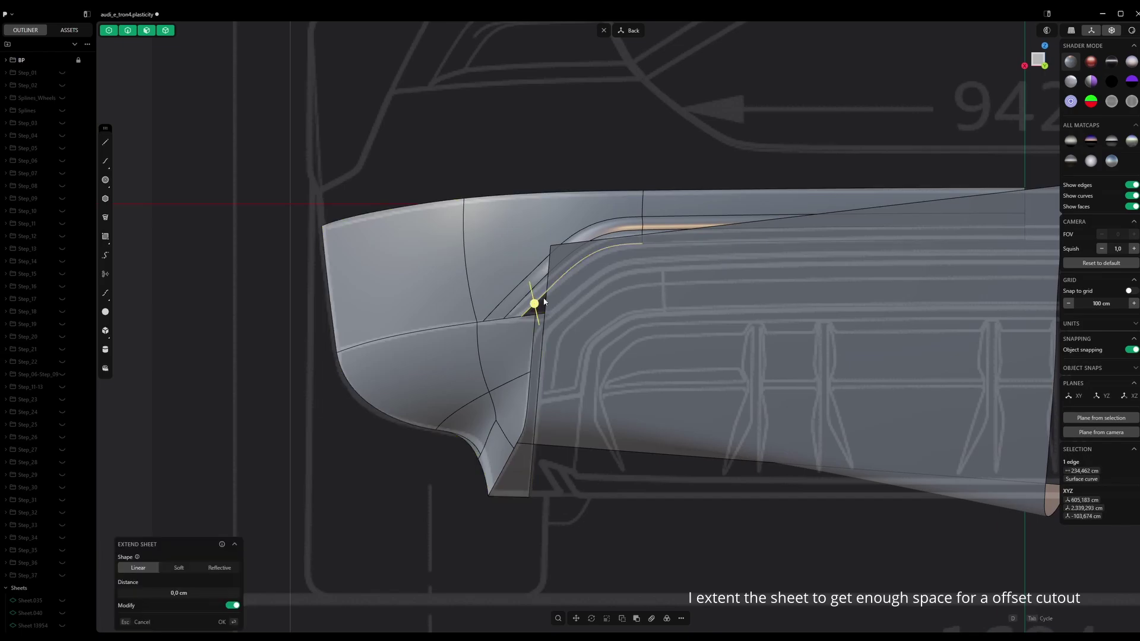
left_click(671, 244, "shift")
middle_click_drag(773, 289, 685, 284, "shift")
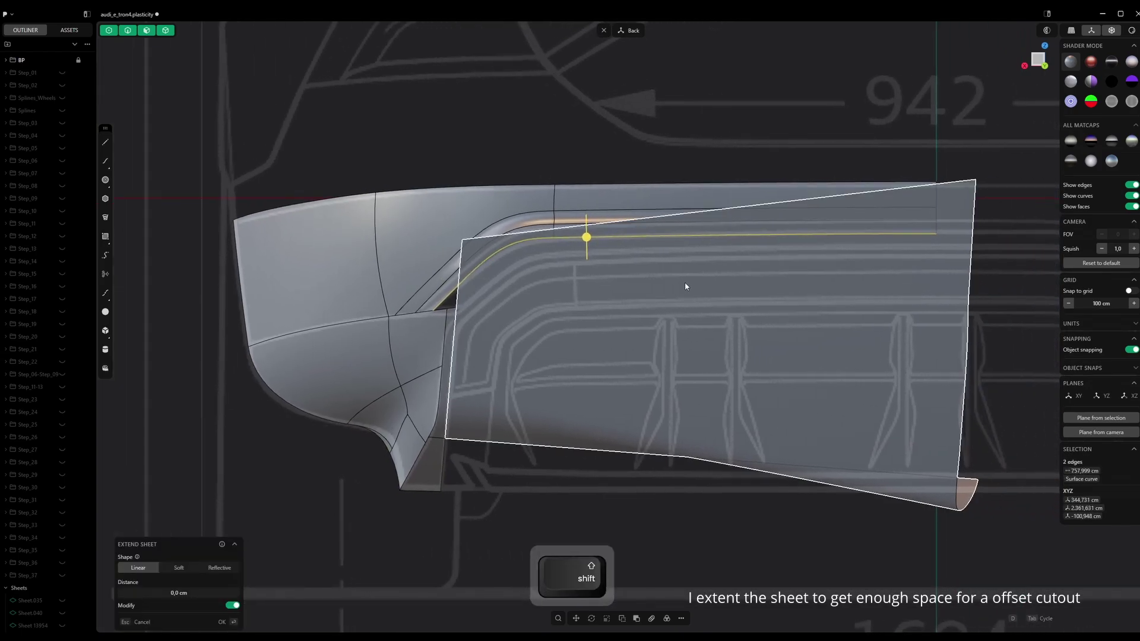
key("Return")
key("o")
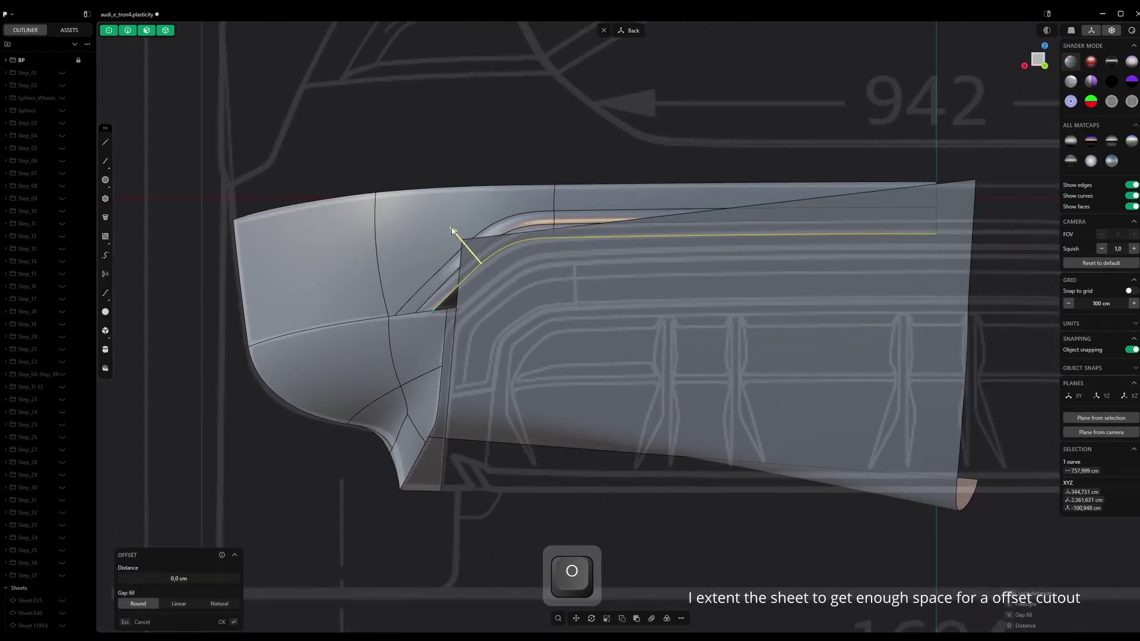
left_click_drag(452, 230, 465, 242)
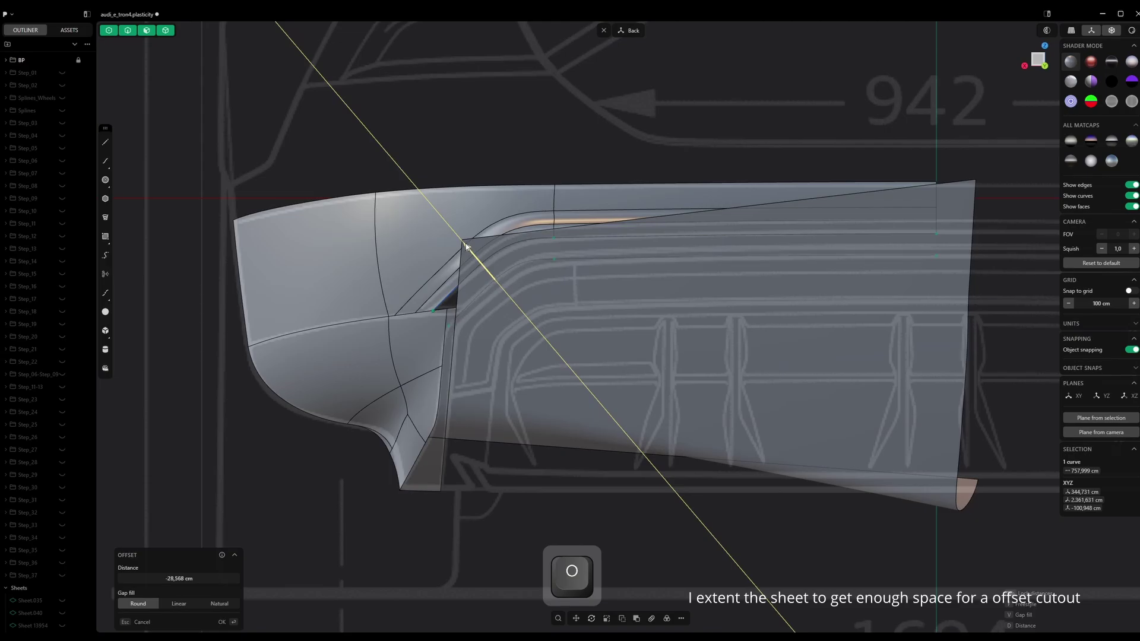
left_click_drag(465, 243, 466, 243)
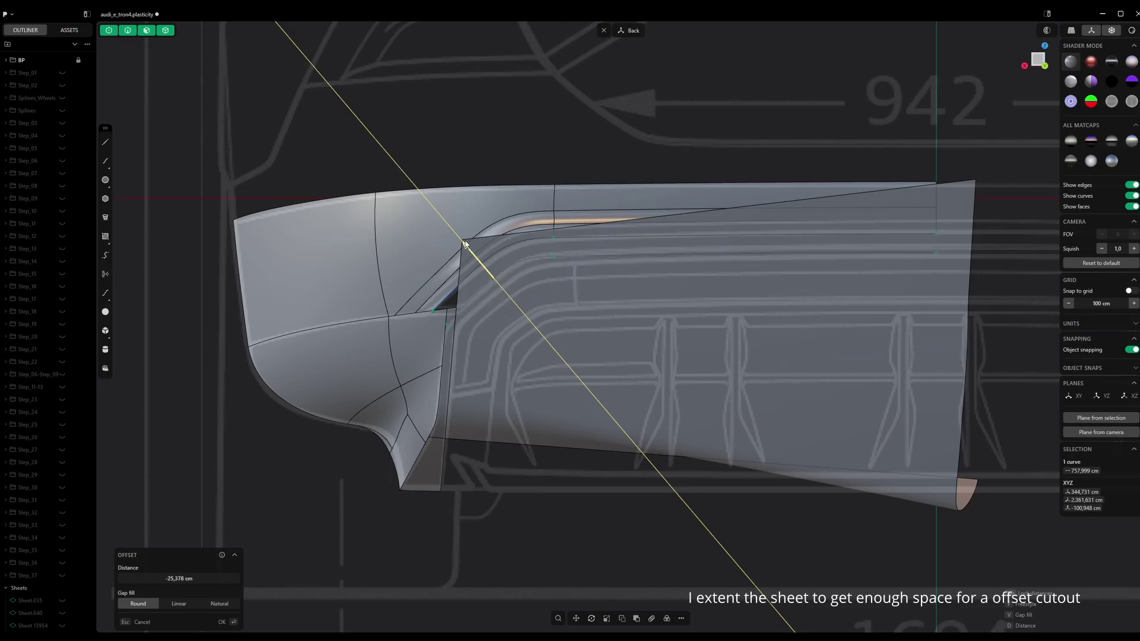
key("Return")
Offset the new curve downward again to match the blueprint's lower line, keeping Round gap fill
scroll(471, 287, "up", 3)
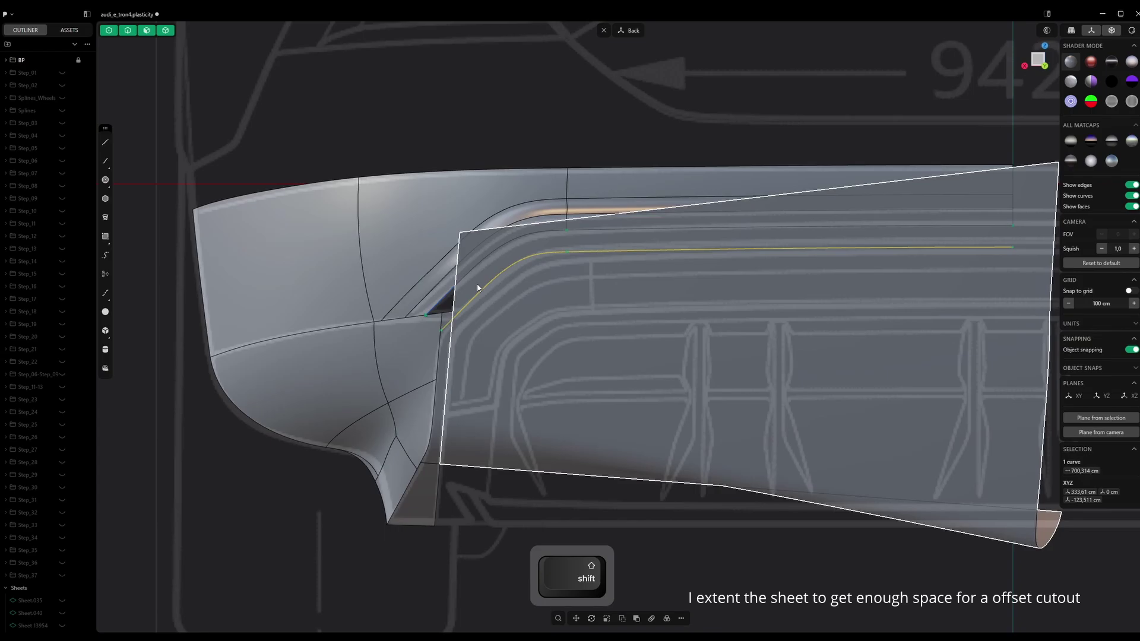
key("o")
left_click_drag(473, 245, 481, 260)
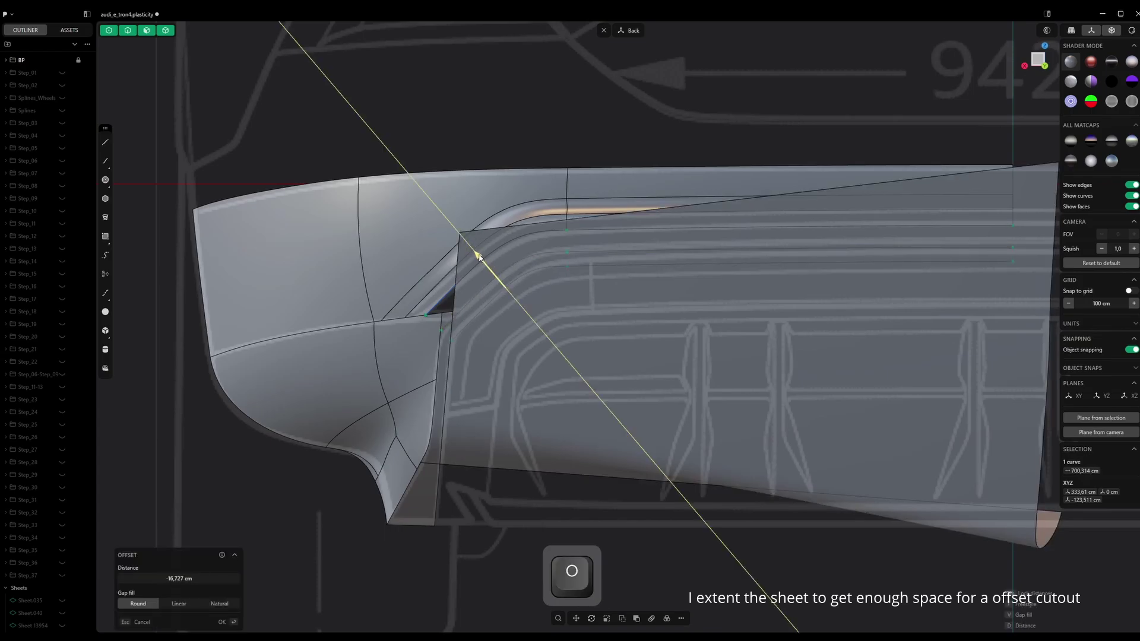
left_click_drag(478, 257, 475, 254)
key("Return")
left_click(564, 544)
scroll(565, 544, "down", 3)
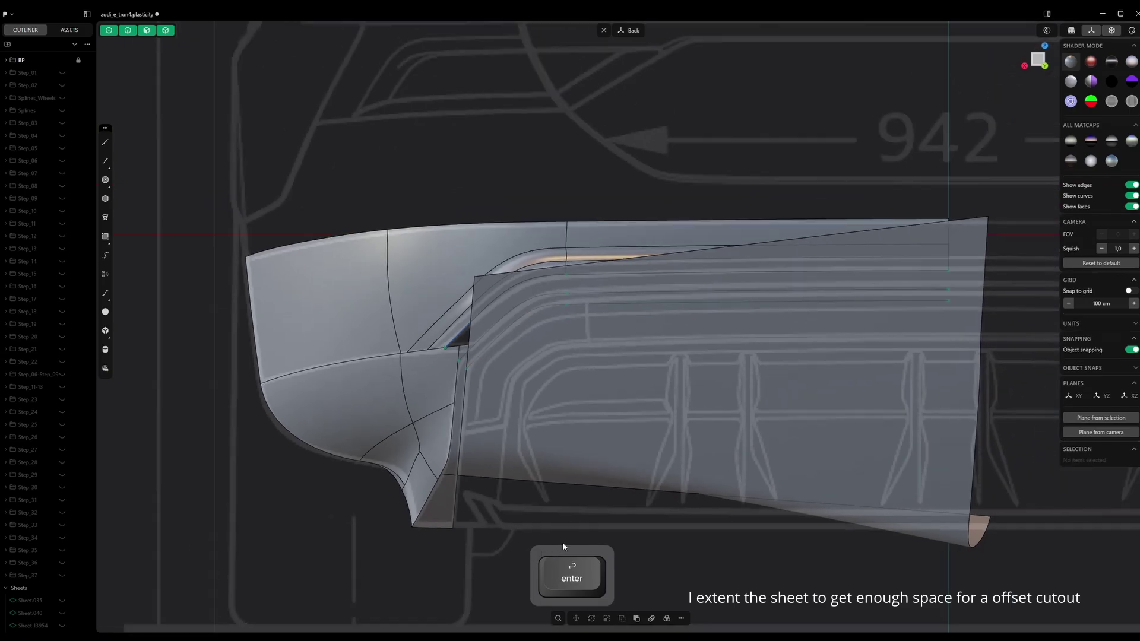
Imprint both offset curves onto the extended sheet with the Vector method, Bidirectional on and completion set to Edge
middle_click_drag(630, 541, 610, 459, "shift")
left_click(781, 331, "shift")
left_click(855, 233, "shift")
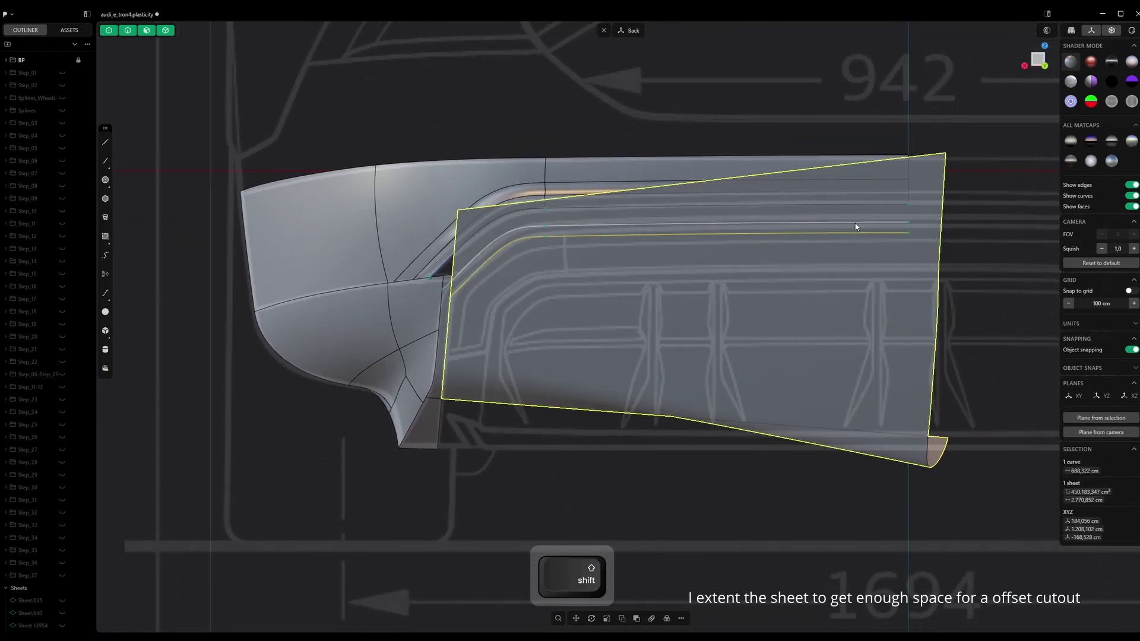
left_click(855, 224, "shift")
key("shift+i")
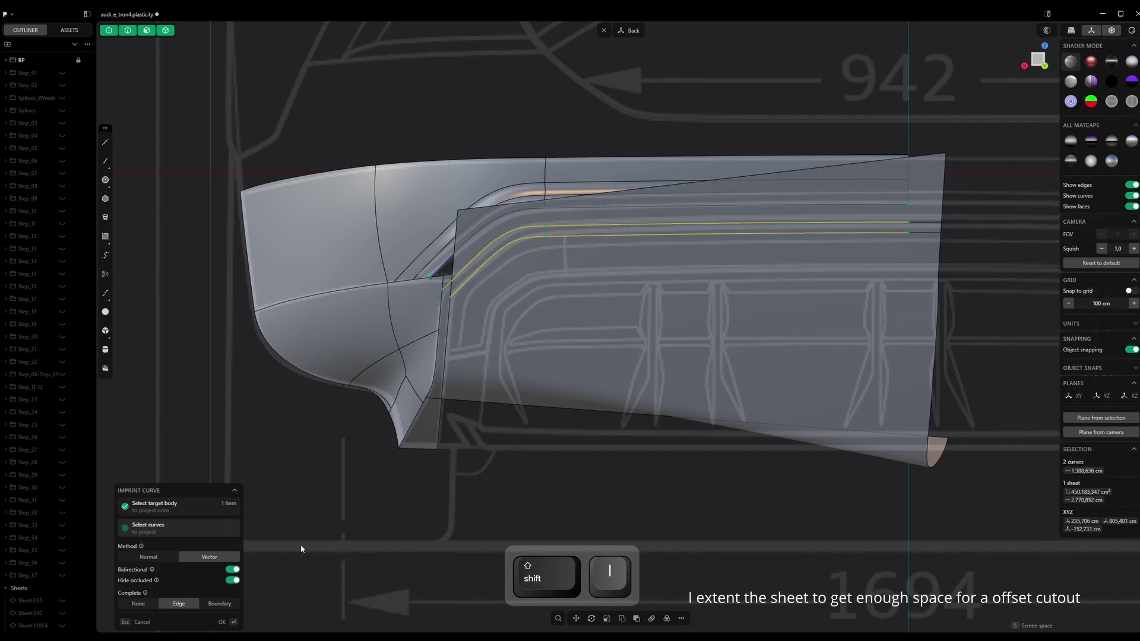
key("Return")
left_click(539, 450)
Delete the sheet's faces below and above the two imprinted lines, keeping only the narrow strip between them
left_click(574, 305)
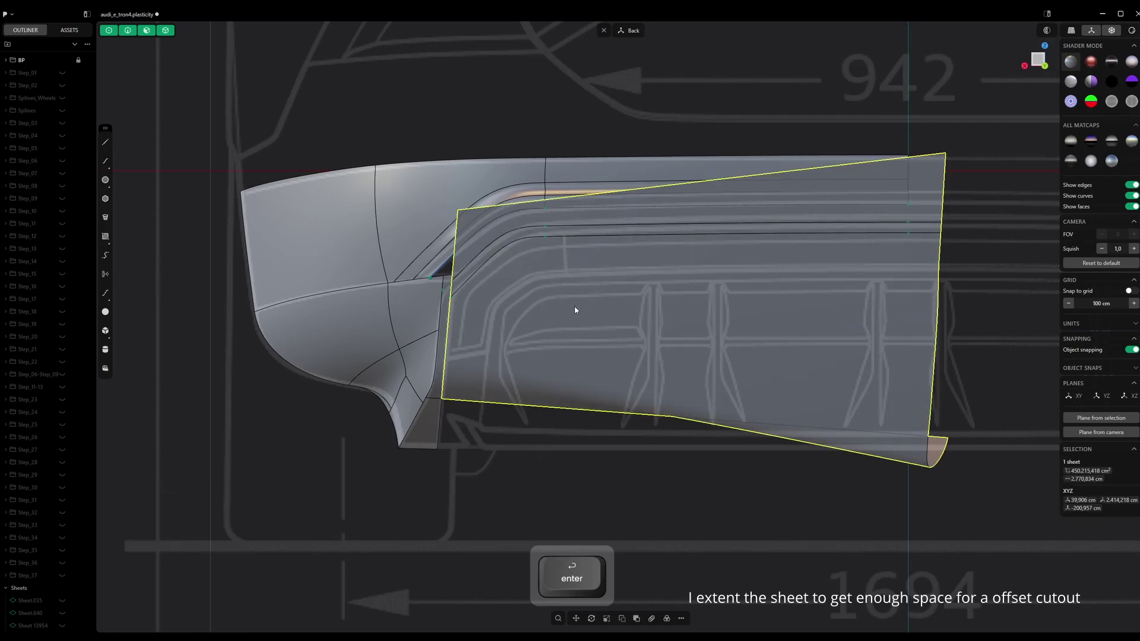
left_click(575, 307)
key("shift+x")
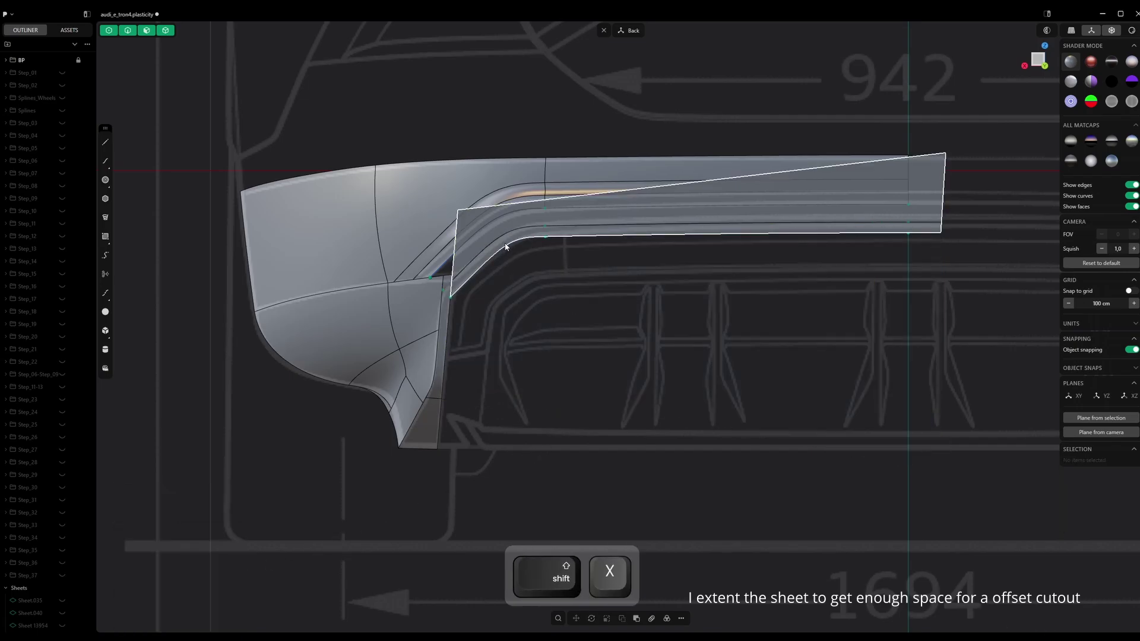
scroll(507, 227, "up", 1)
left_click(506, 224)
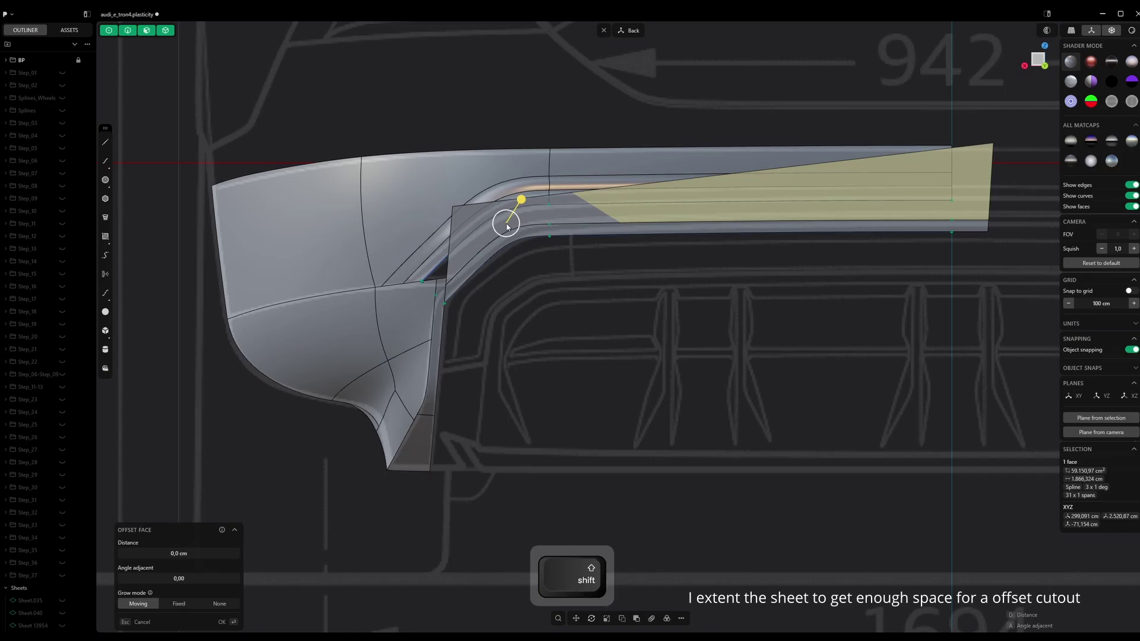
key("shift+x")
middle_click_drag(491, 238, 508, 247)
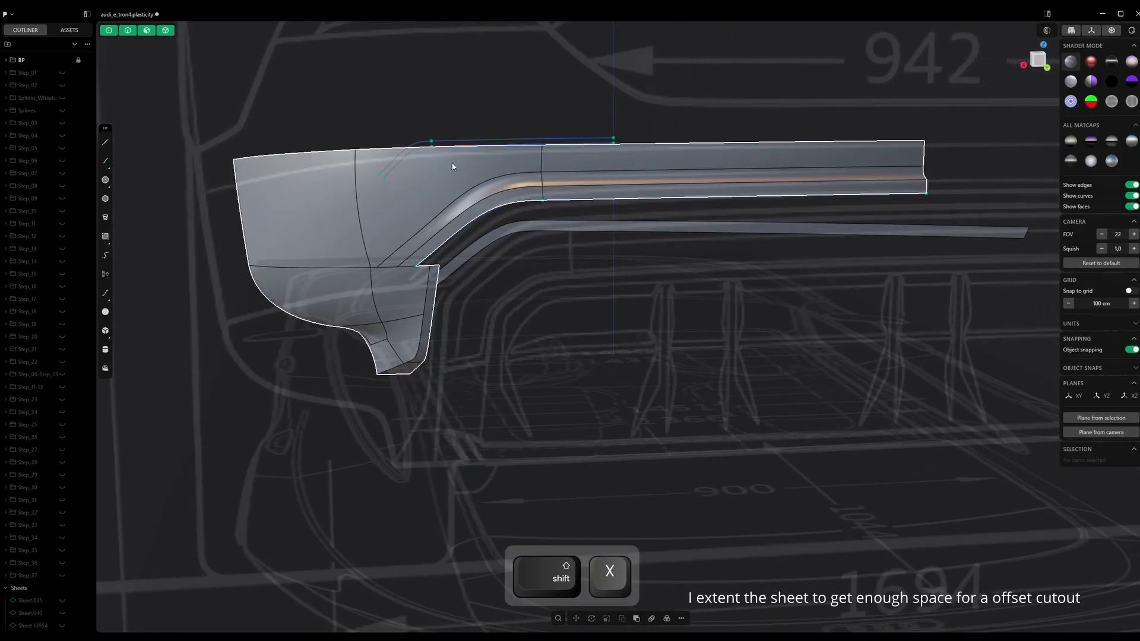
Delete the leftover offset curves and hide the blueprint
left_click(459, 143)
key("Delete")
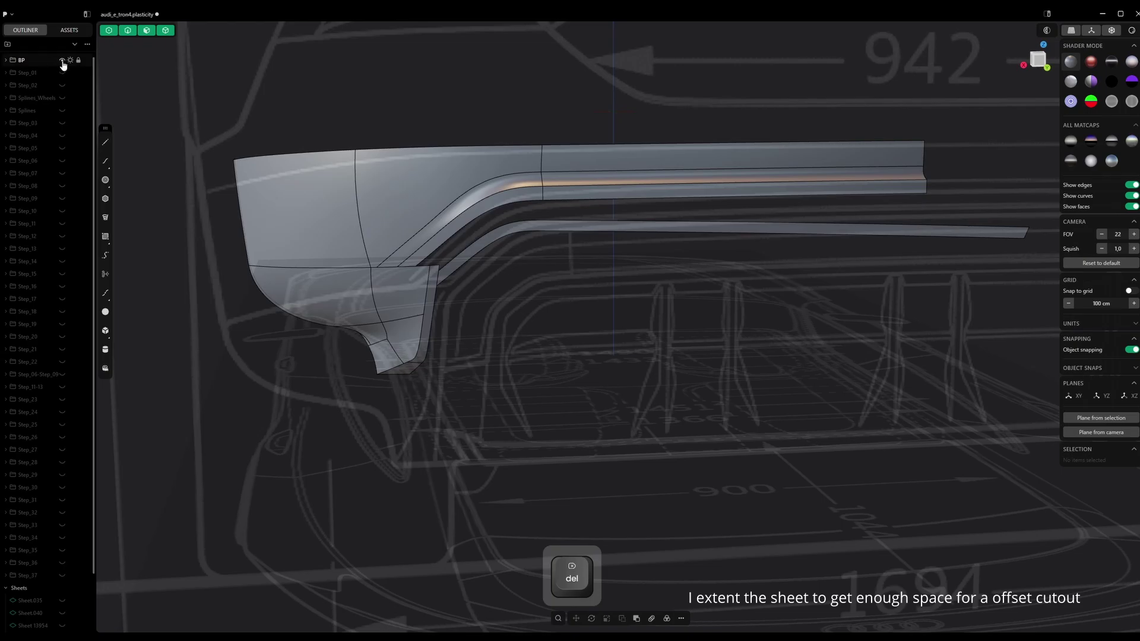
left_click(62, 61)
Rebuild the strip's face with explicit control at degree 3 x 3 and 1 x 1 spans
middle_click_drag(797, 177, 689, 296)
left_click(694, 258)
left_click(694, 258)
key("shift+r")
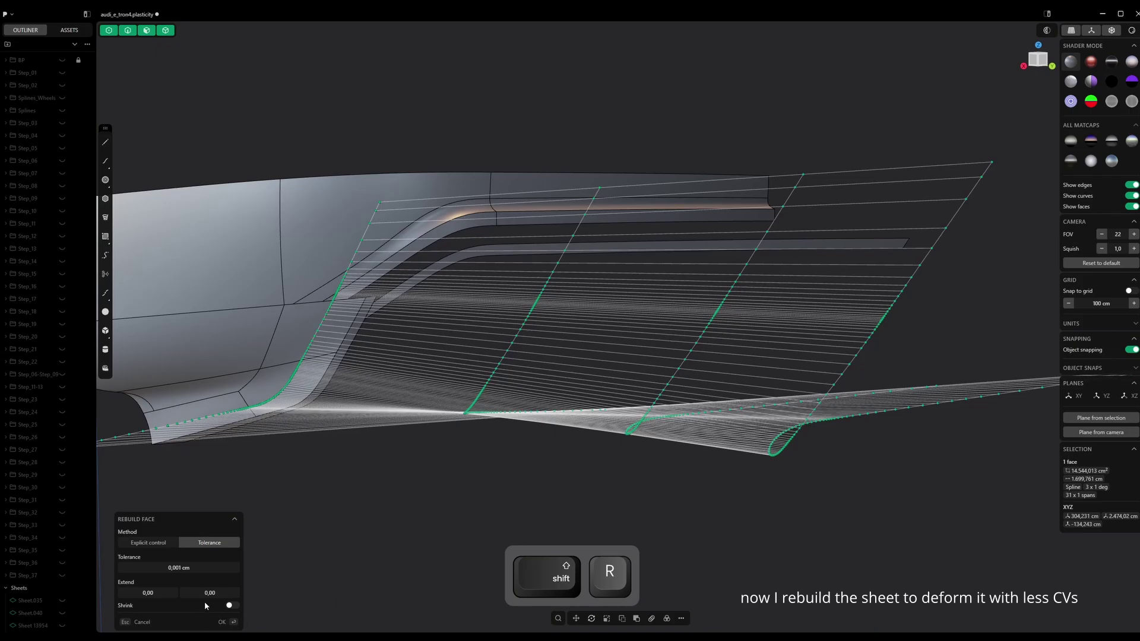
left_click(145, 544)
middle_click_drag(507, 373, 665, 326)
key("Return")
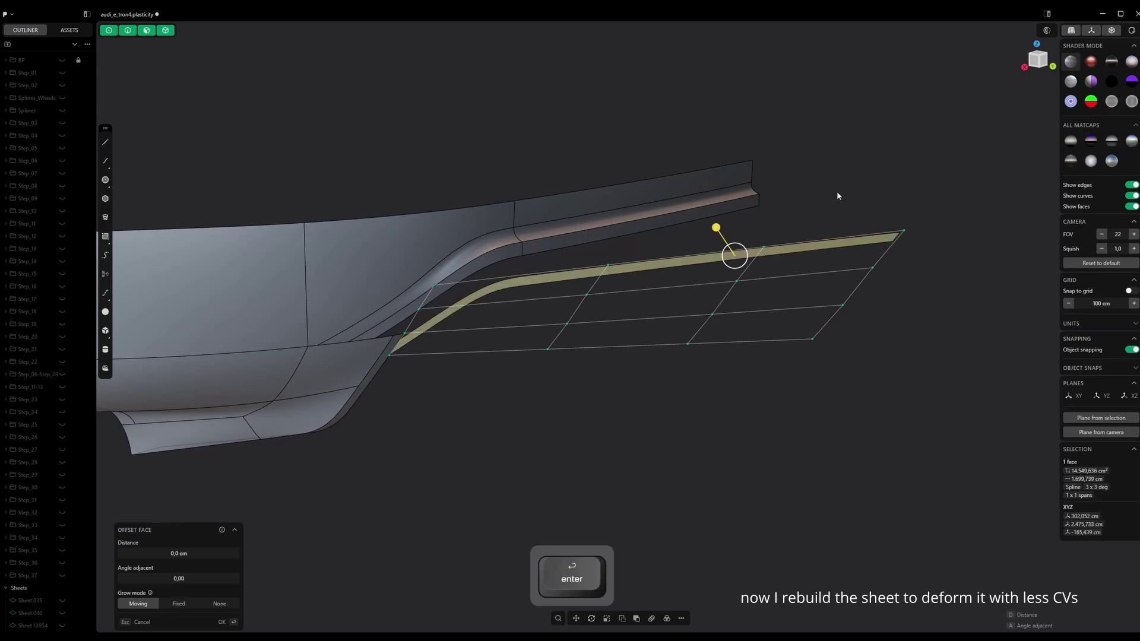
In the top view, move the four control points at the strip's centre-line end by about 51 cm in X and -209 cm in Y
left_click(1040, 57)
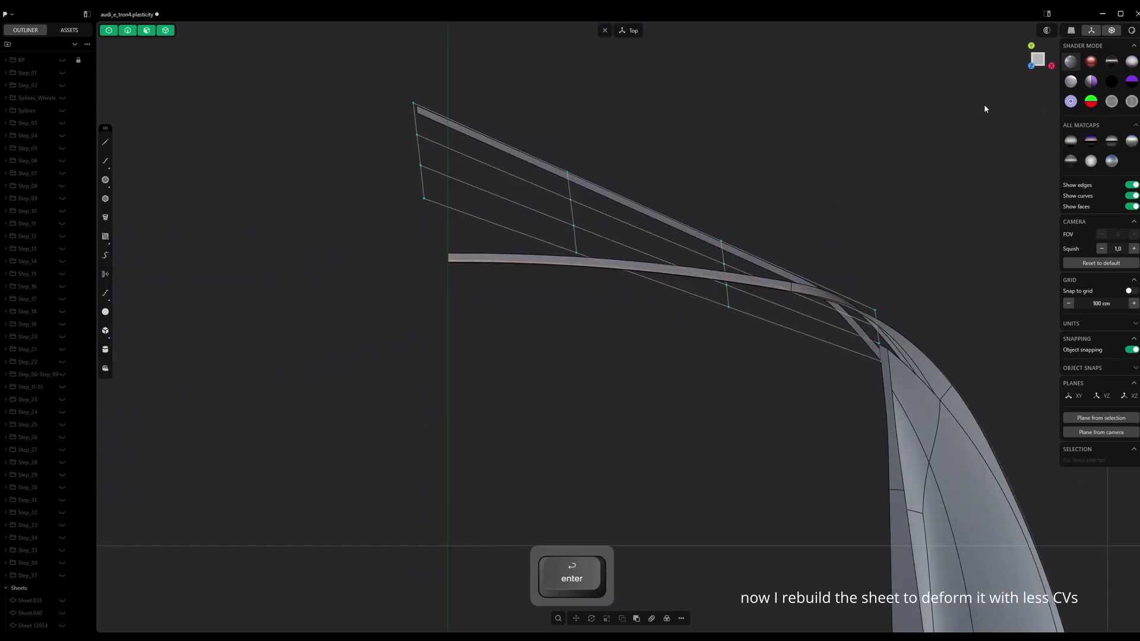
left_click_drag(422, 85, 526, 249)
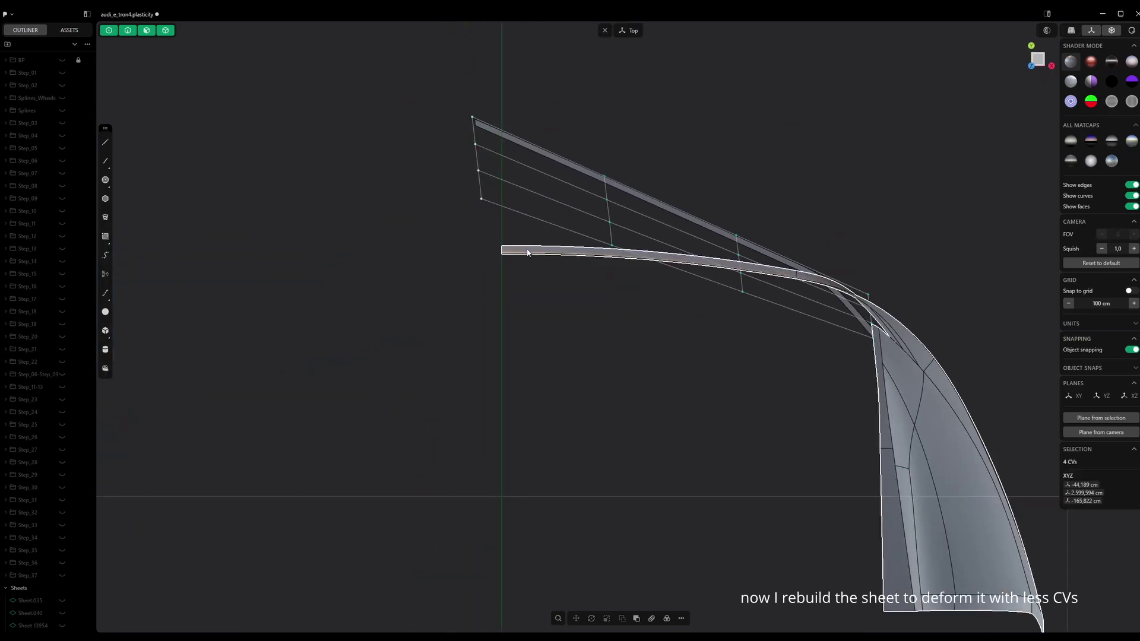
key("g")
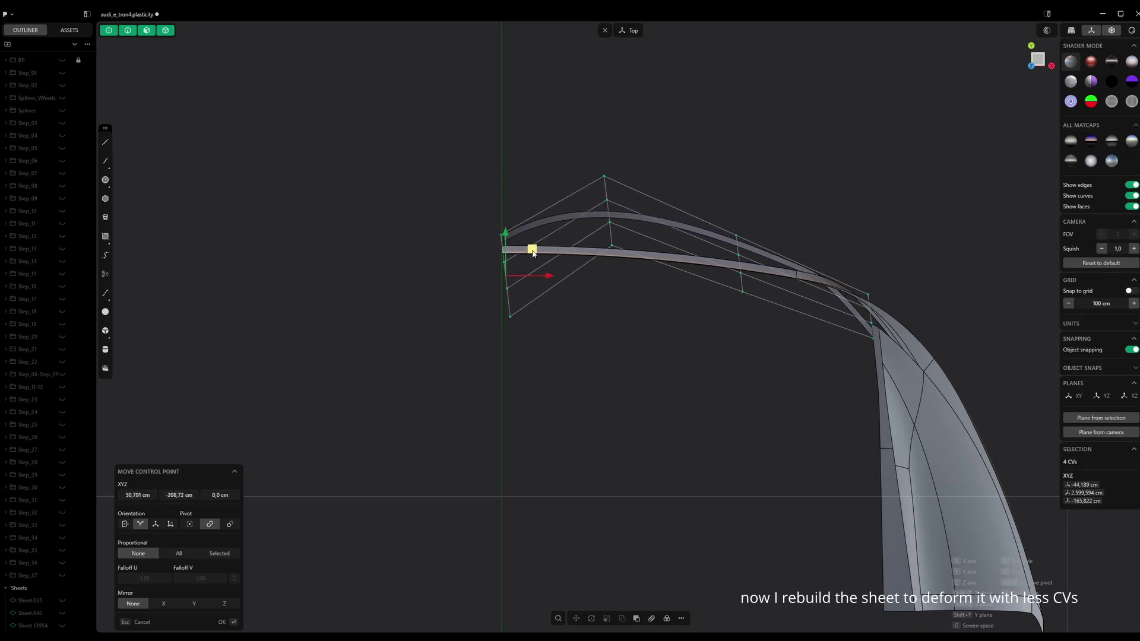
key("Return")
Move the two middle columns of control points along negative Y so the strip follows the curve of the ledge above
left_click_drag(587, 140, 639, 280)
key("g")
left_click_drag(610, 172, 610, 235)
left_click(611, 234)
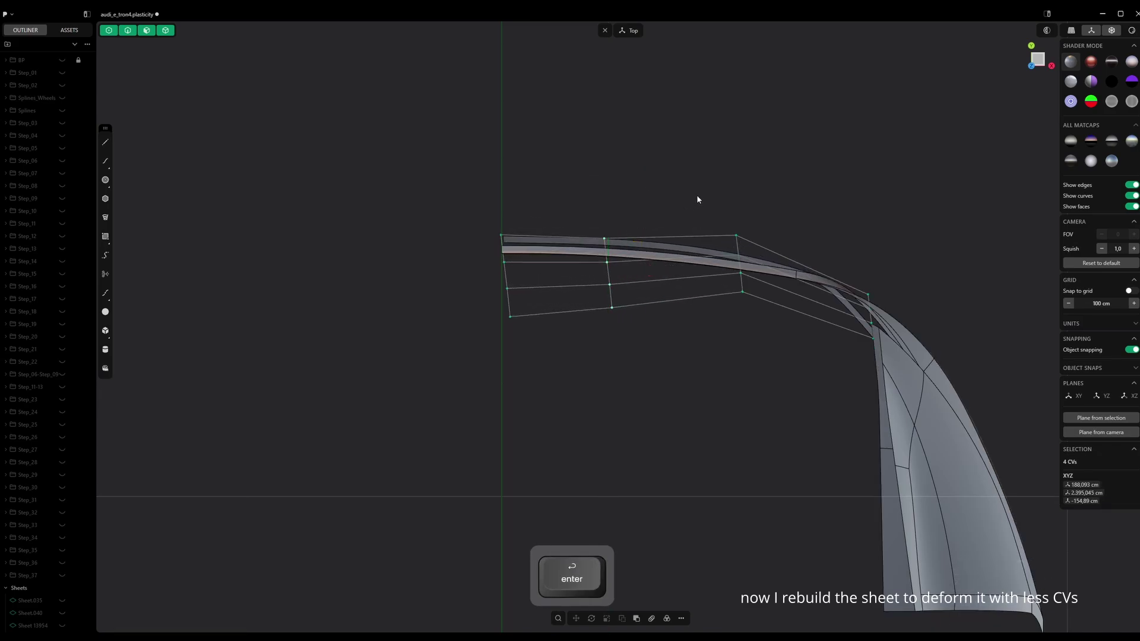
left_click_drag(688, 180, 784, 348)
key("g")
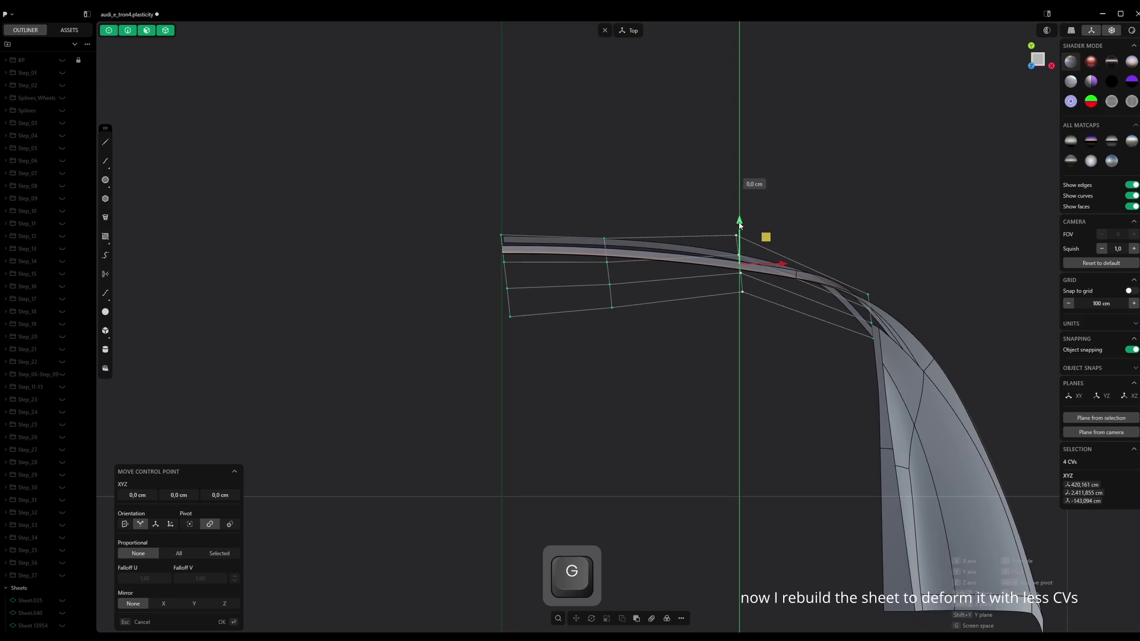
left_click_drag(740, 225, 741, 239)
middle_click_drag(741, 239, 843, 178)
key("Return")
In the right view, show the strip's control points and move its uppermost row of four slightly along negative Y
key("shift+t")
key("shift+t")
left_click(1038, 60)
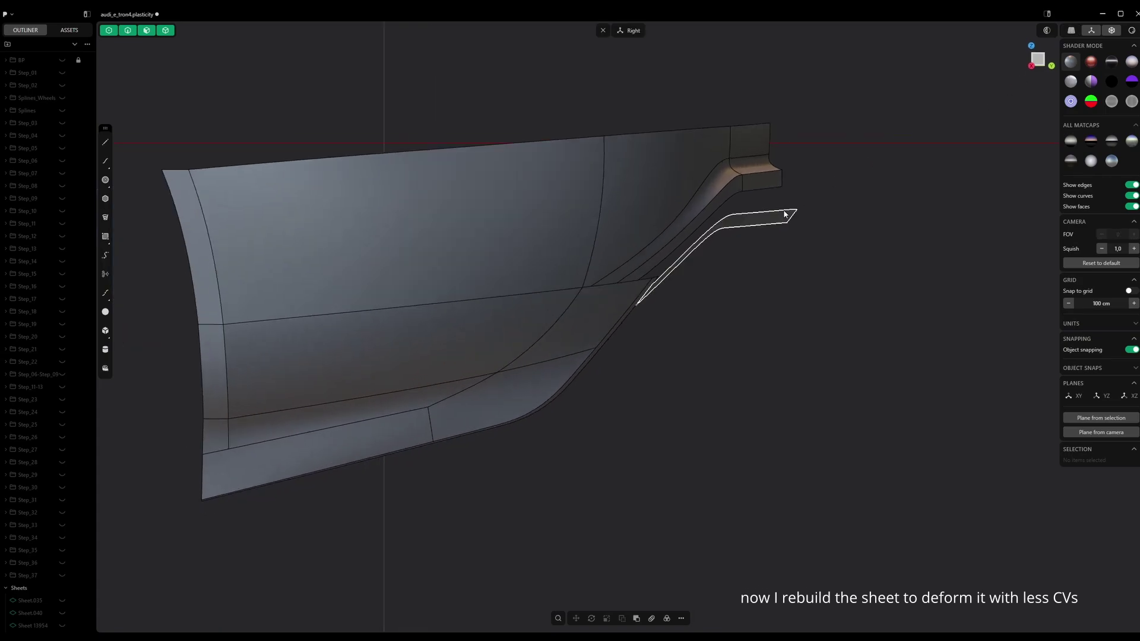
left_click(780, 217)
left_click(777, 222)
key("o")
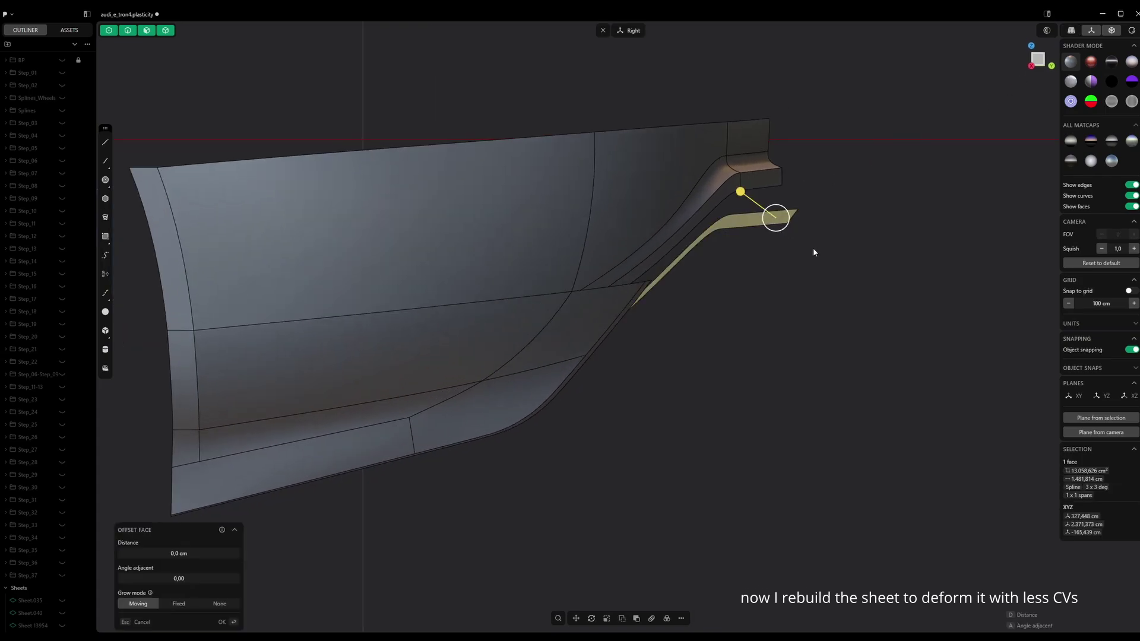
key("shift+t")
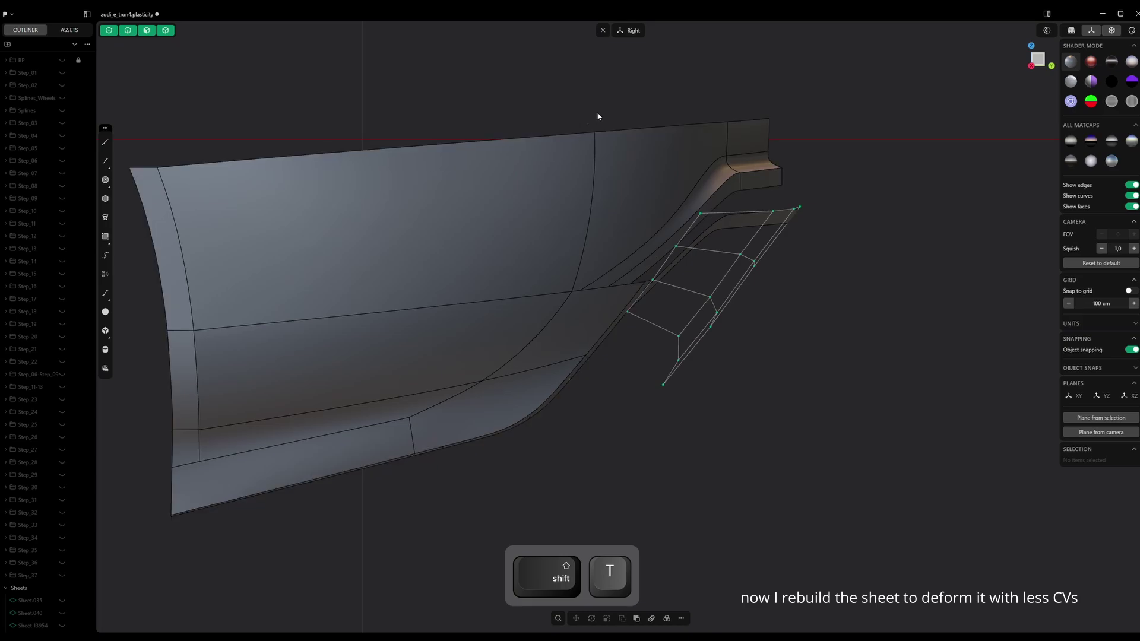
left_click_drag(598, 113, 879, 238)
key("g")
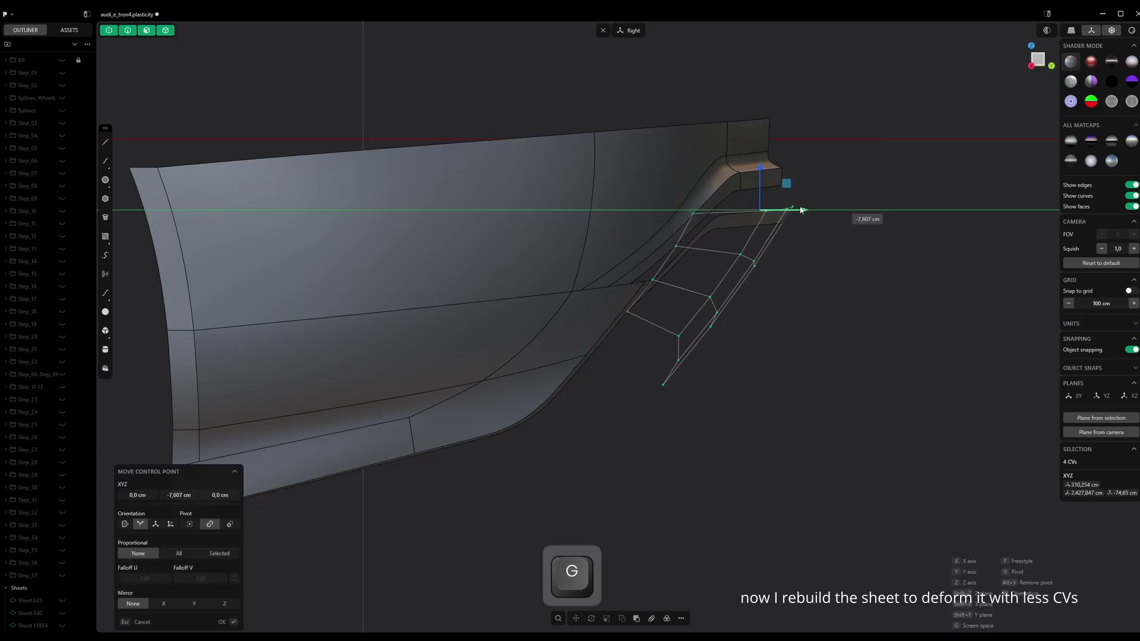
key("Return")
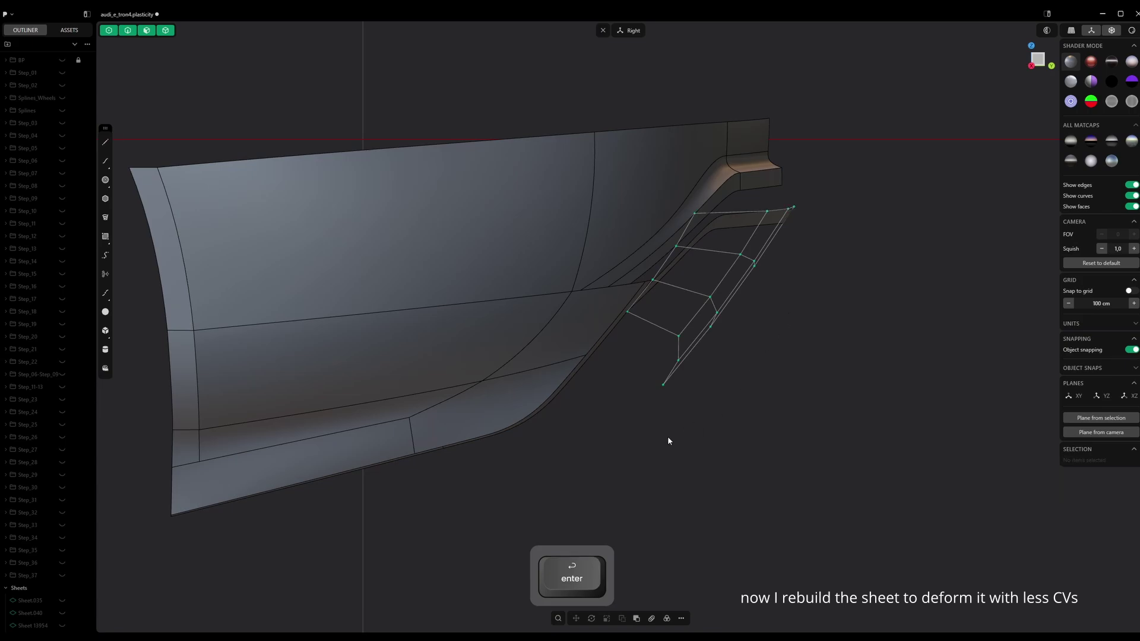
Move the 12 control points outside the column nearest the light catcher by about -17 cm in Y
left_click_drag(723, 364, 891, 181)
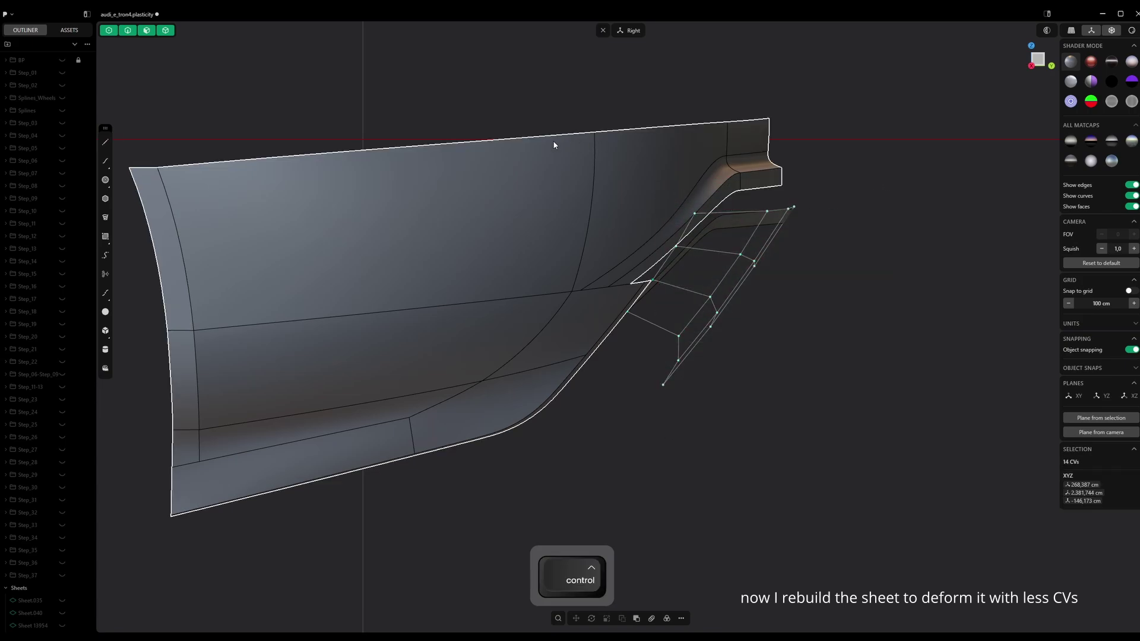
left_click_drag(553, 142, 706, 281, "ctrl")
key("g")
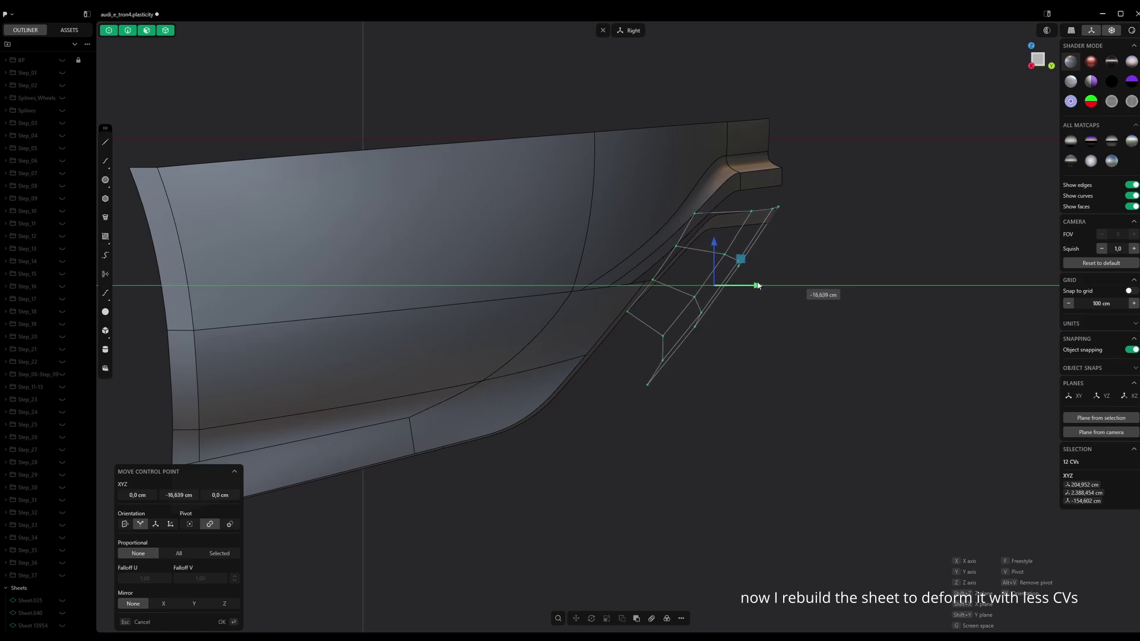
key("Return")
middle_click_drag(803, 272, 535, 318)
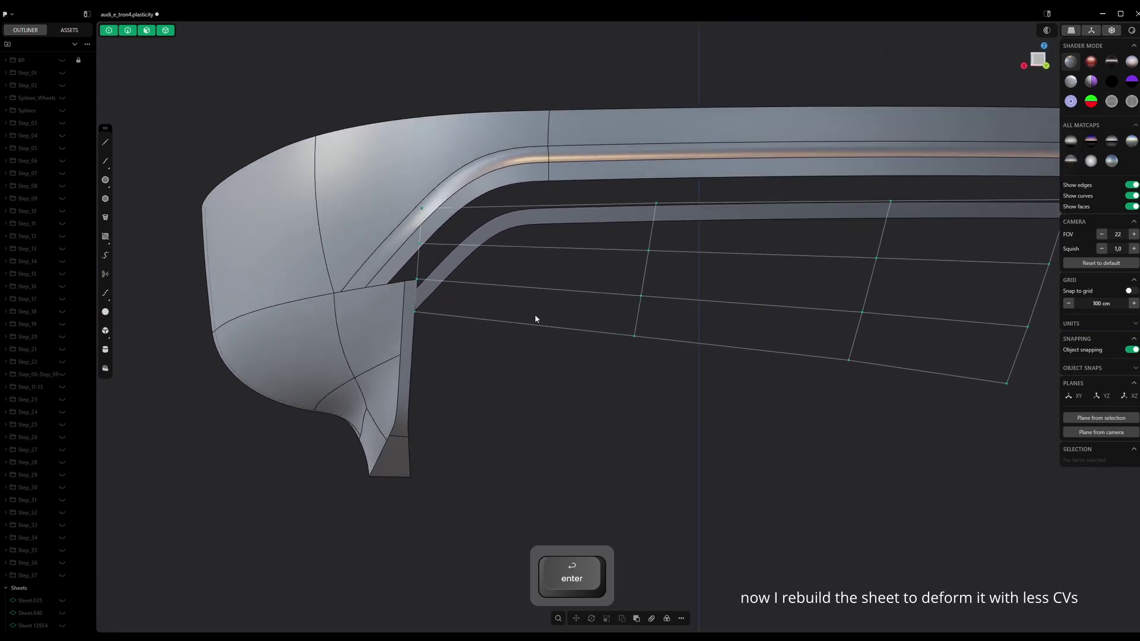
Examine the strip's fit below the ledge from the back and at an angle
left_click(1033, 58)
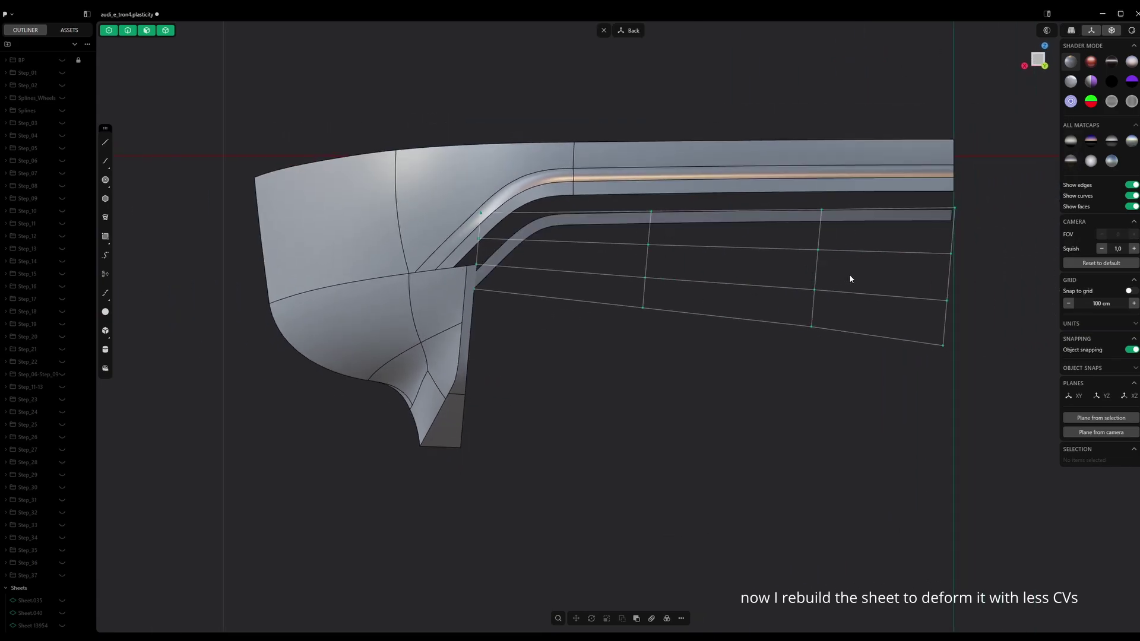
middle_click_drag(893, 118, 779, 124, "shift")
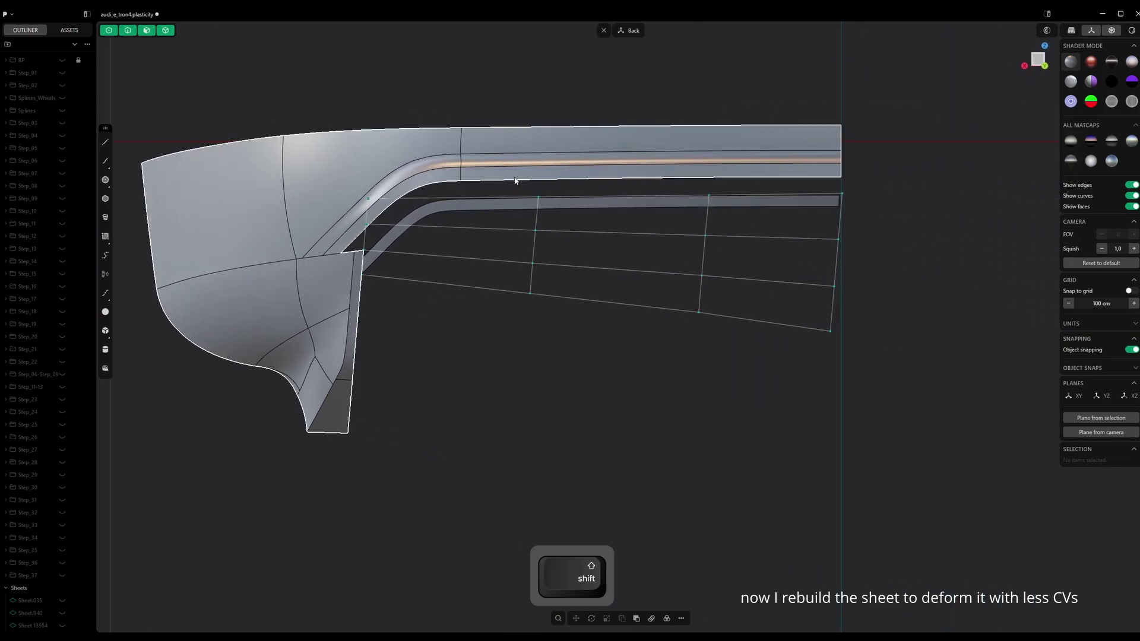
left_click(747, 207)
key("o")
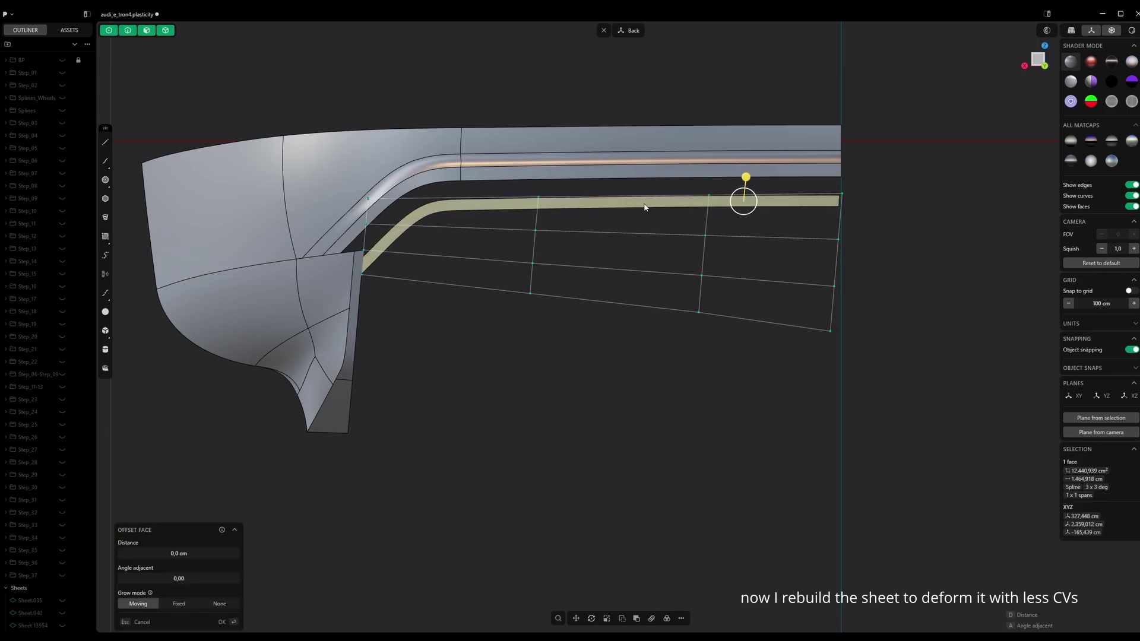
middle_click_drag(580, 198, 675, 216)
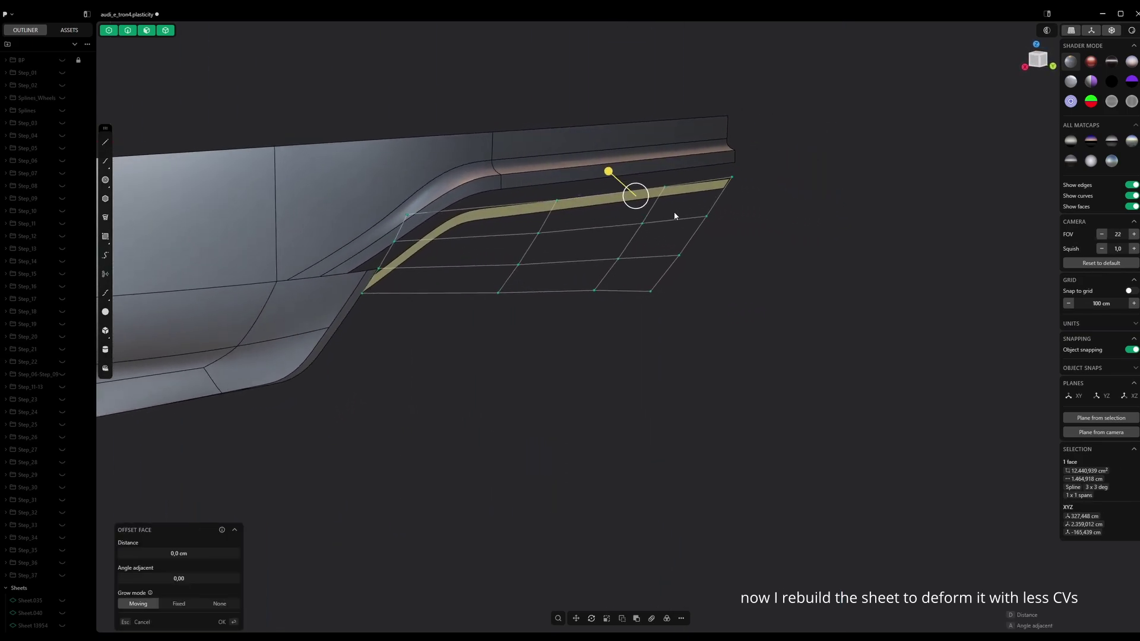
left_click(541, 234)
scroll(443, 249, "up", 1)
middle_click_drag(456, 245, 522, 197, "shift")
scroll(525, 215, "up", 1)
scroll(447, 212, "up", 1)
scroll(523, 197, "up", 1)
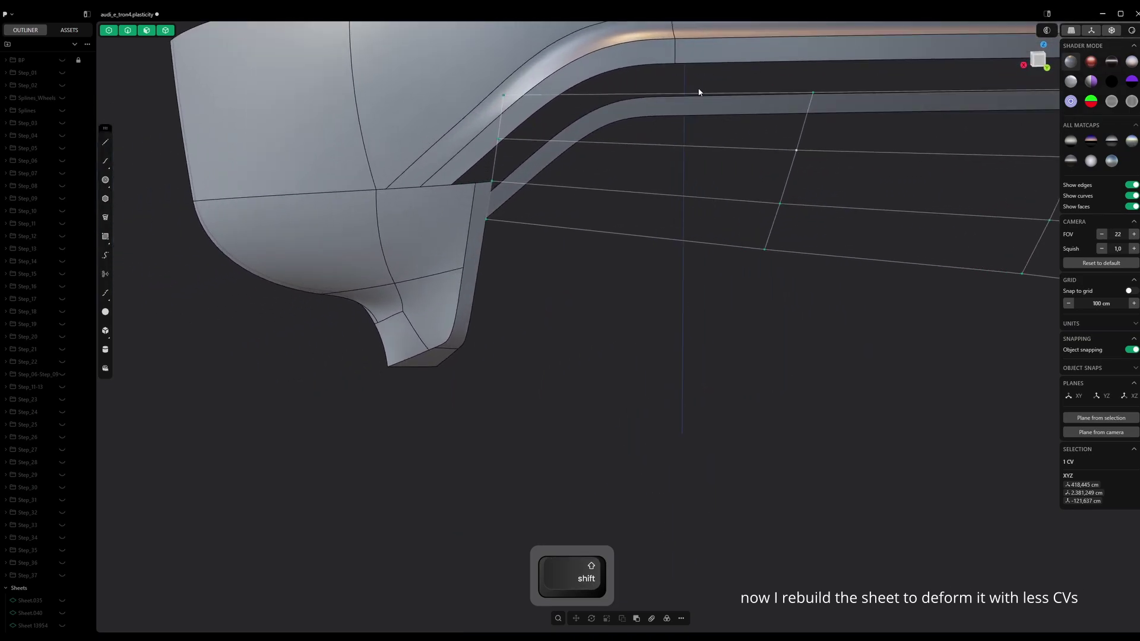
In the back view, show the blueprint and draw a horizontal line about 42 cm long across the bumper's narrow inner side face
left_click(1037, 58)
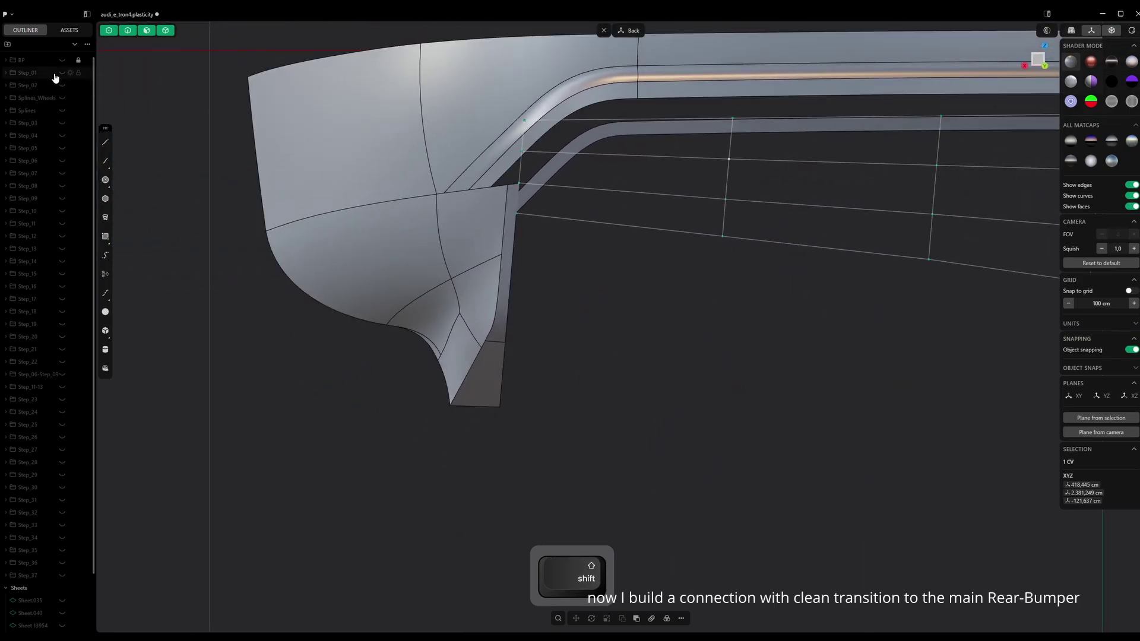
left_click(62, 61)
scroll(525, 207, "up", 5)
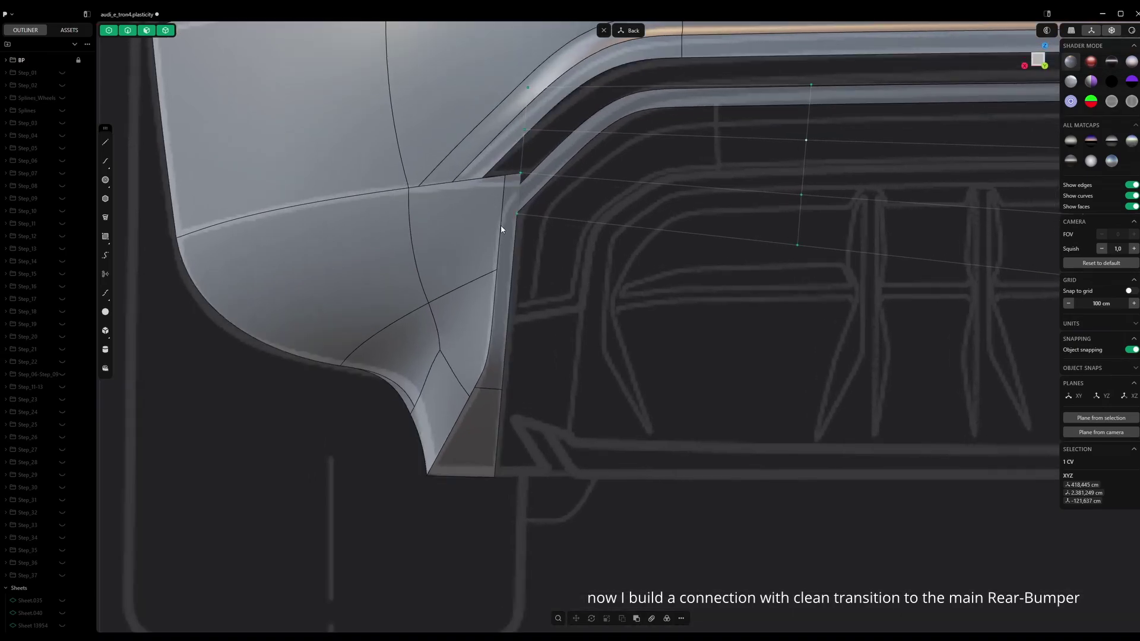
left_click(503, 238)
left_click(503, 238)
scroll(504, 238, "up", 2)
key("ctrl+r")
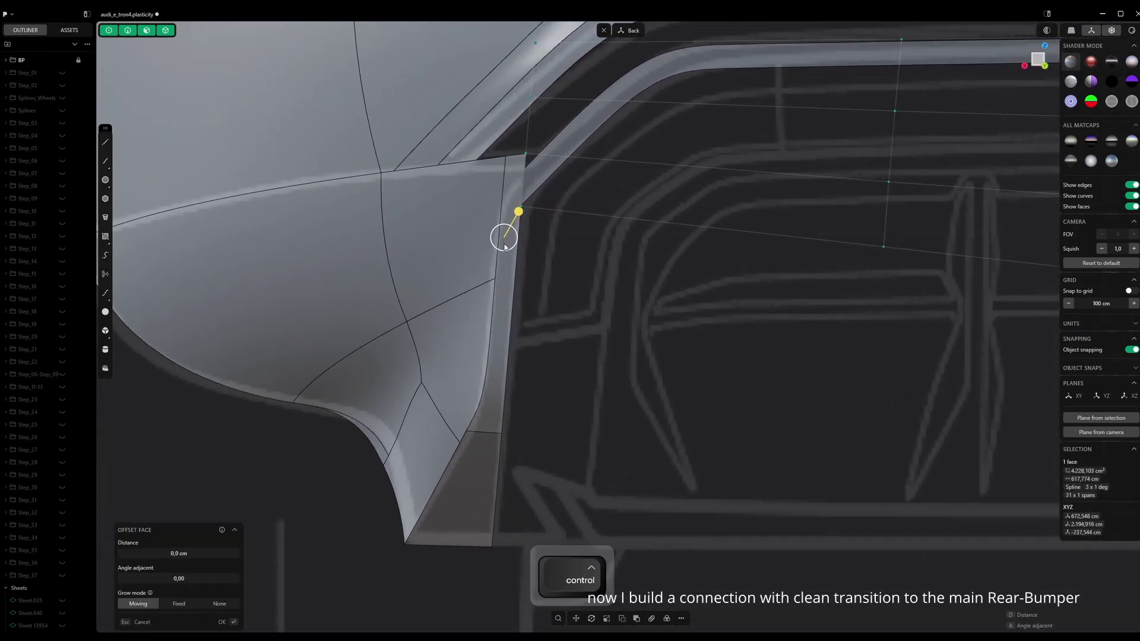
key("Escape")
left_click(105, 143)
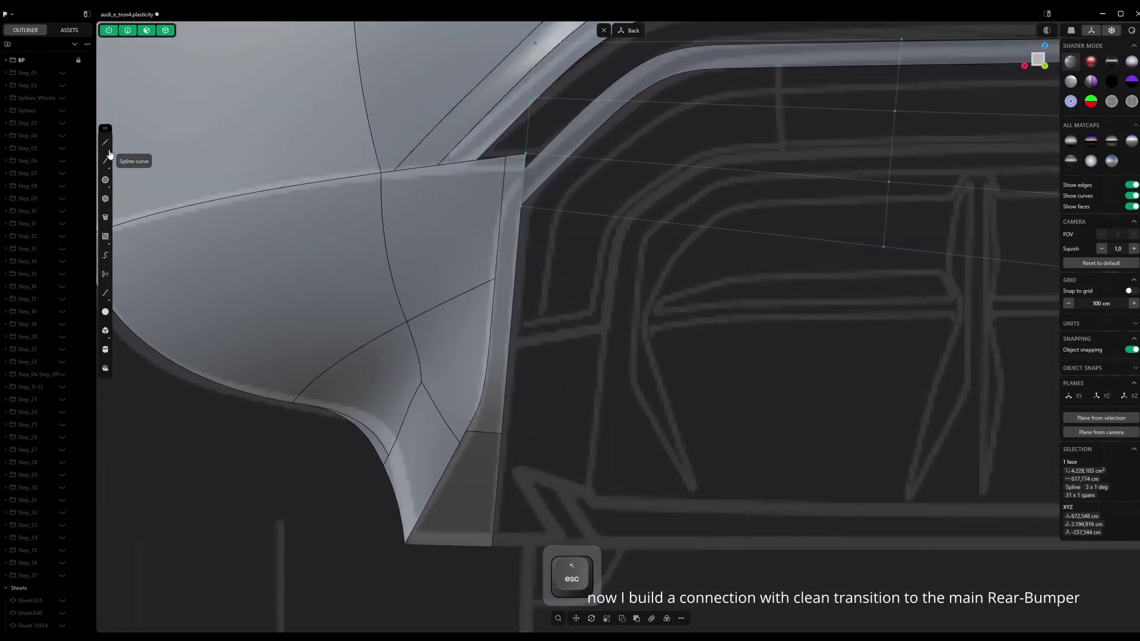
left_click(498, 246)
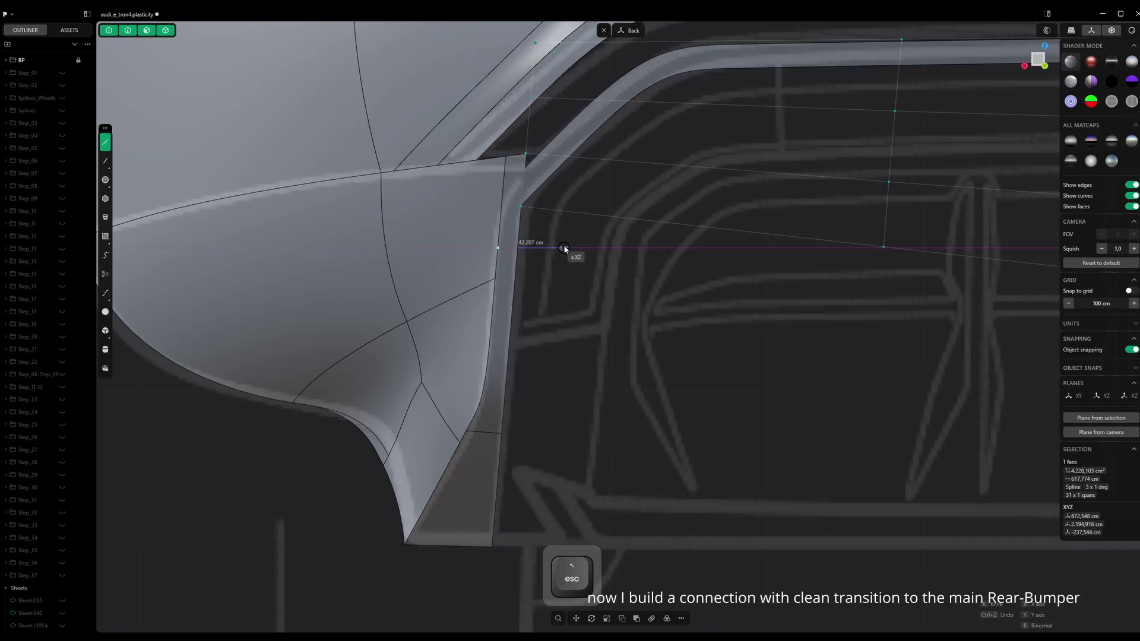
left_click(564, 248)
Imprint the horizontal line onto the bumper sheet along the view direction and delete the line
key("shift")
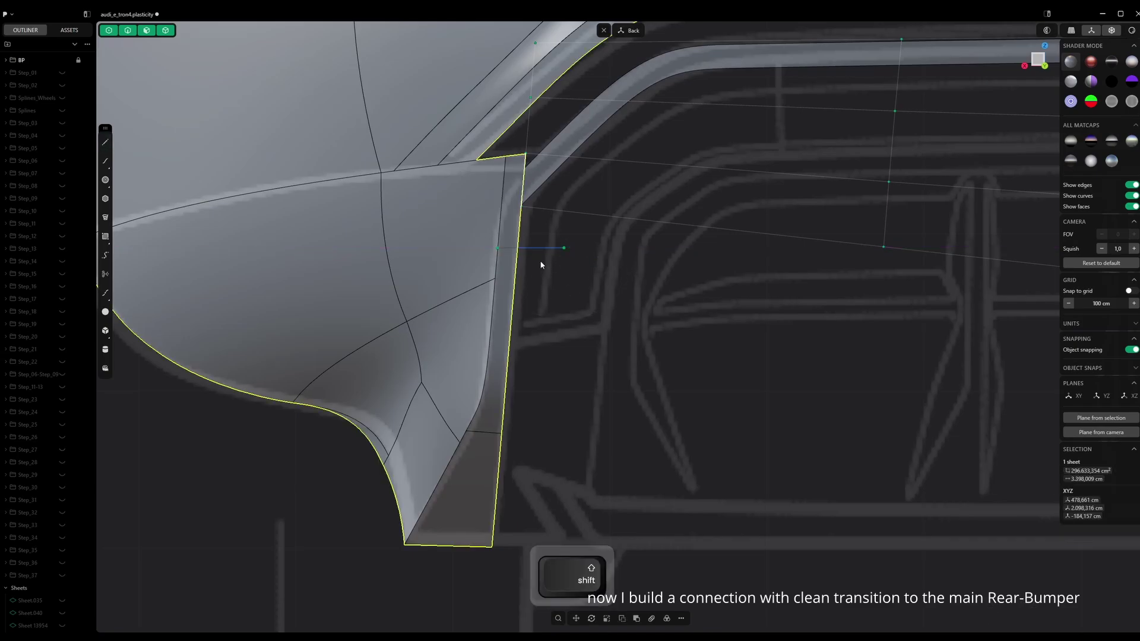
left_click(546, 247, "shift")
key("shift+i")
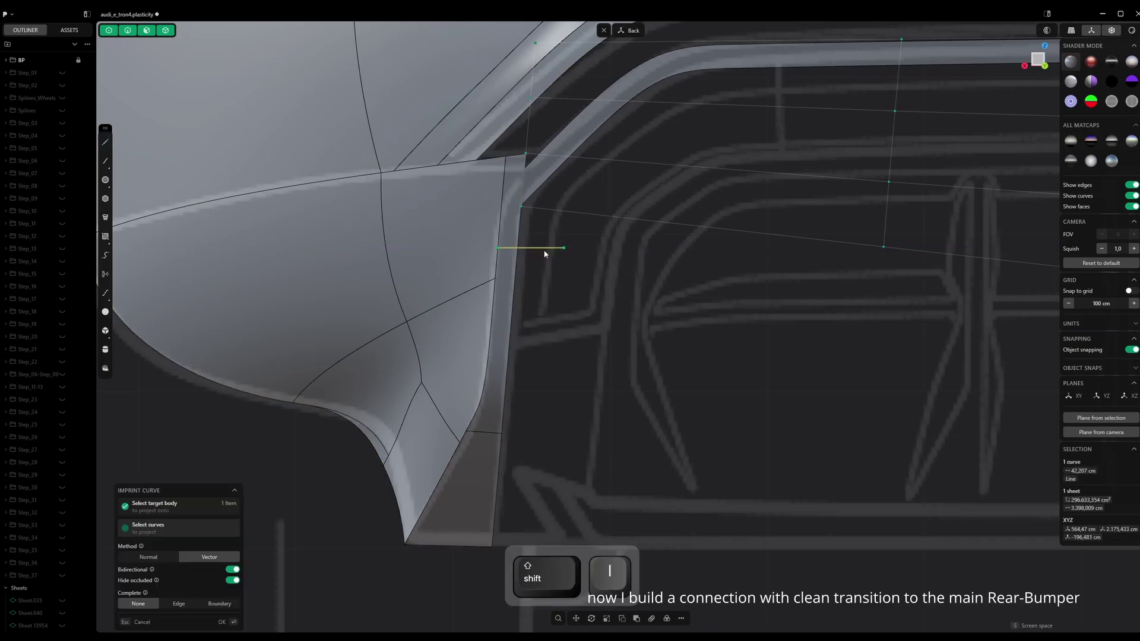
key("Return")
left_click(535, 248)
key("Delete")
Delete the part of the bumper's narrow inner side face above the imprinted edge
left_click(512, 237)
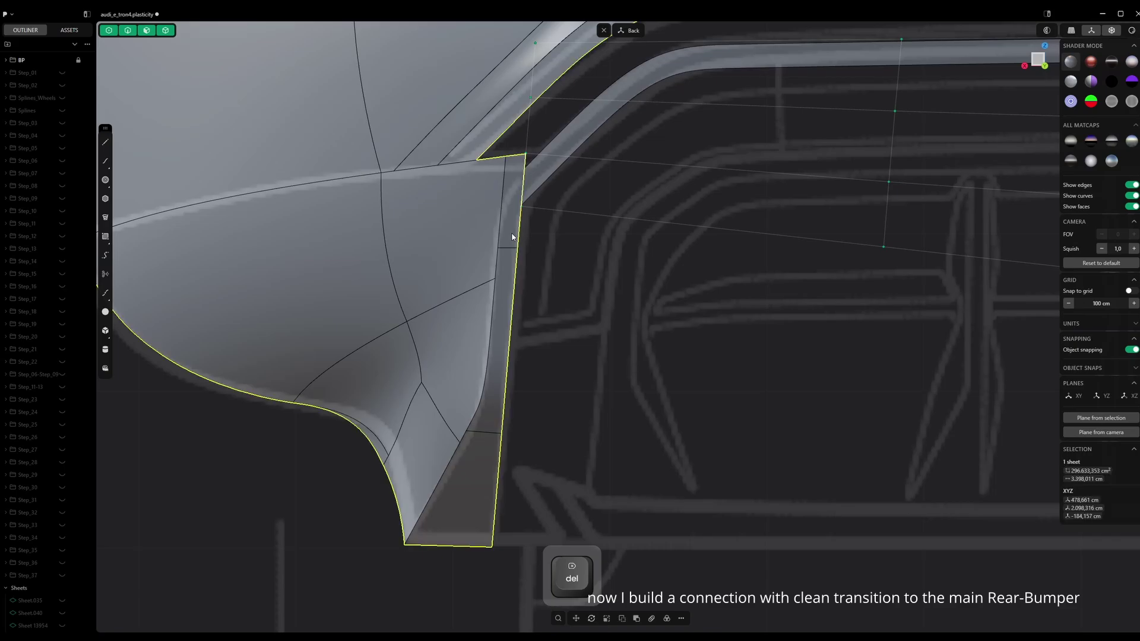
left_click(511, 237)
key("shift+x")
scroll(533, 229, "down", 3)
middle_click_drag(533, 237, 565, 283, "shift")
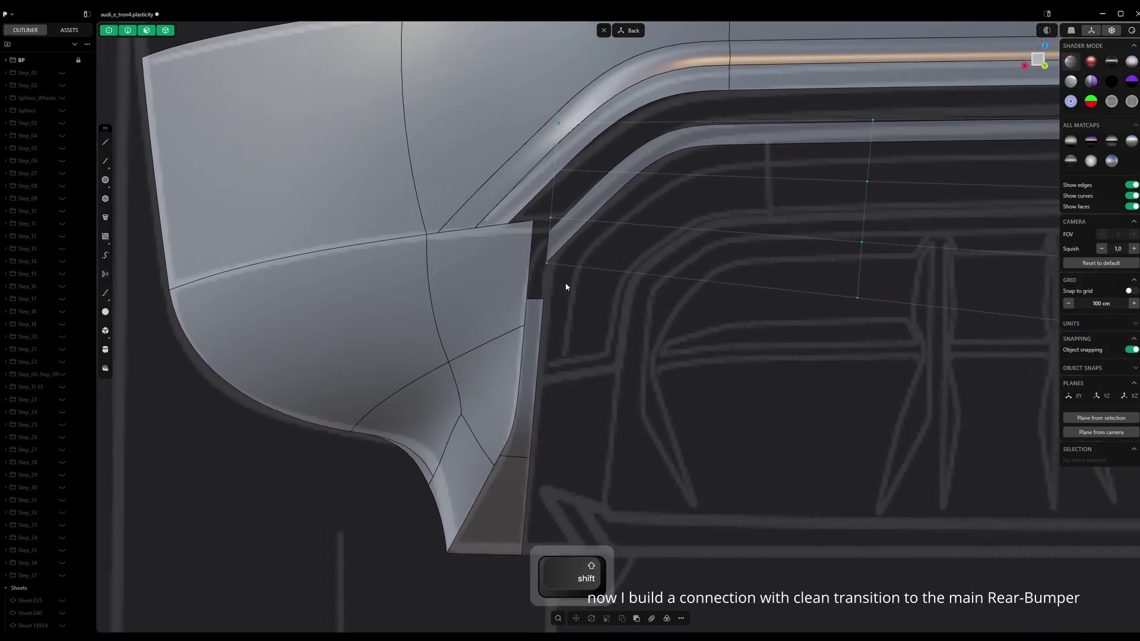
Draw a diagonal line about 79 cm long across the strip's lower end and shift it by about 1.3 cm in X and -6.3 cm in Z
left_click(581, 228)
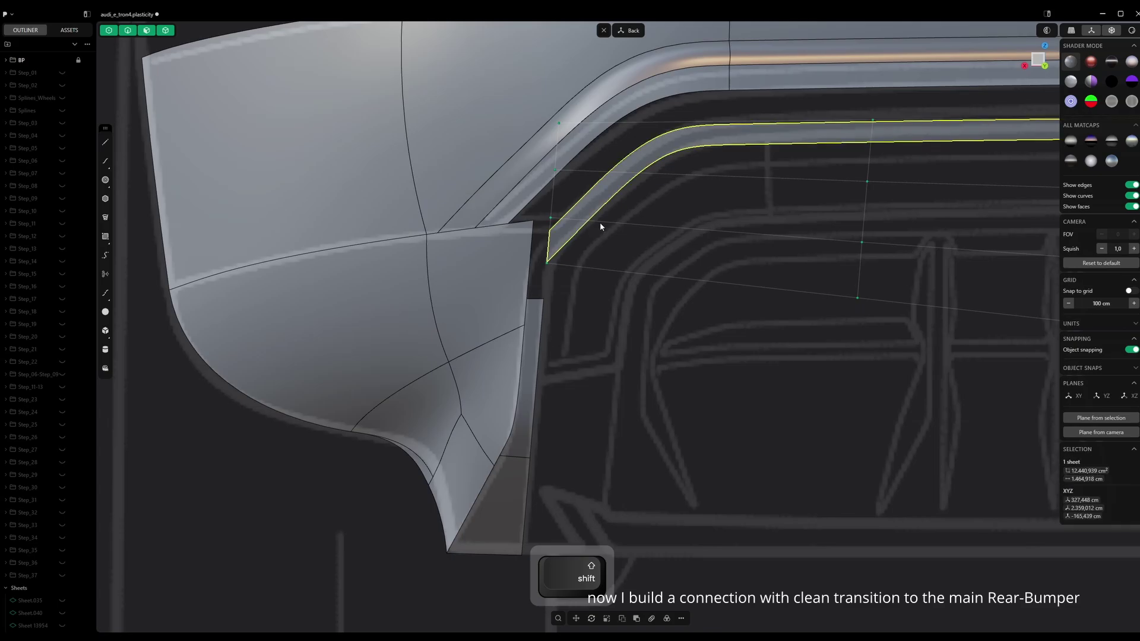
left_click(554, 179)
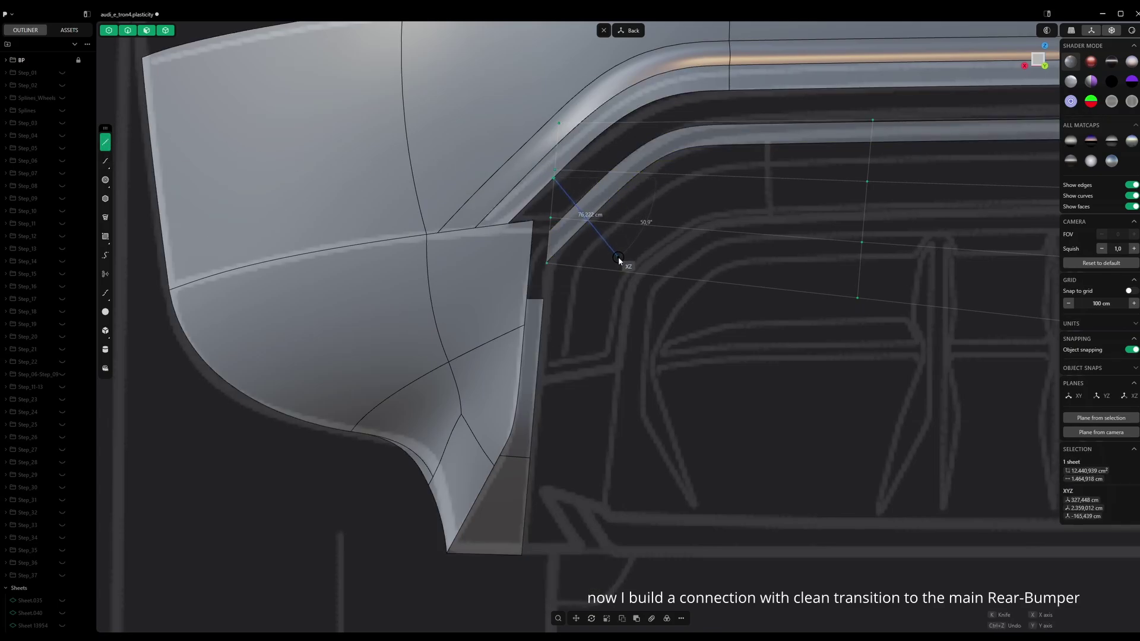
left_click(622, 257)
key("g")
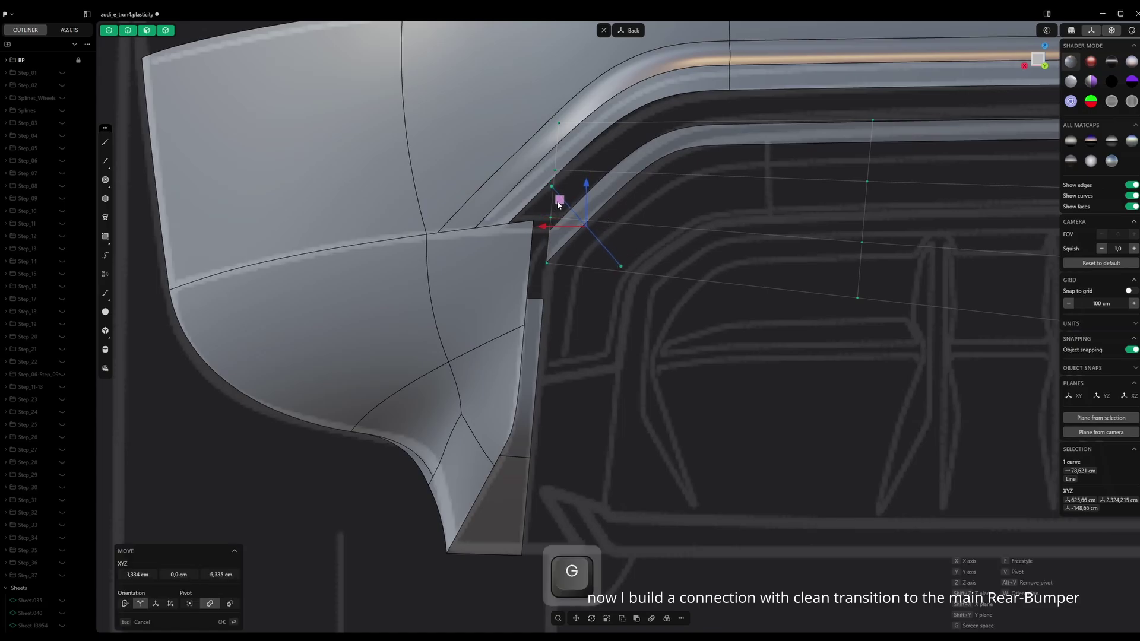
key("Escape")
Imprint the diagonal line onto the strip, then delete the cut-off end face and the line
left_click(606, 204, "shift")
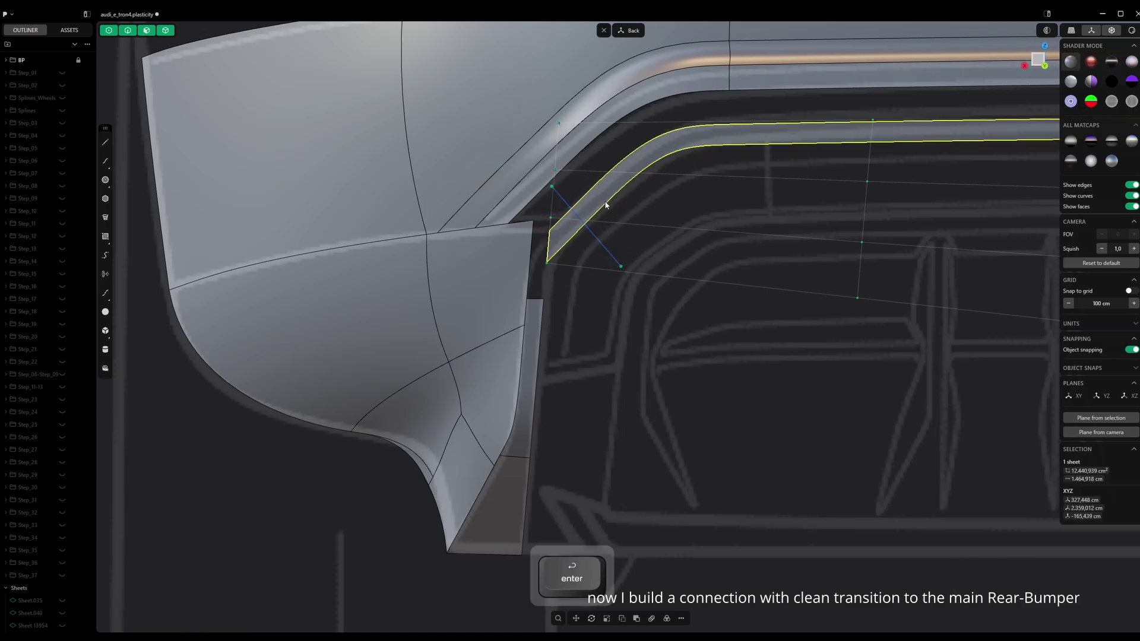
key("shift+i")
right_click(590, 262)
left_click(570, 231)
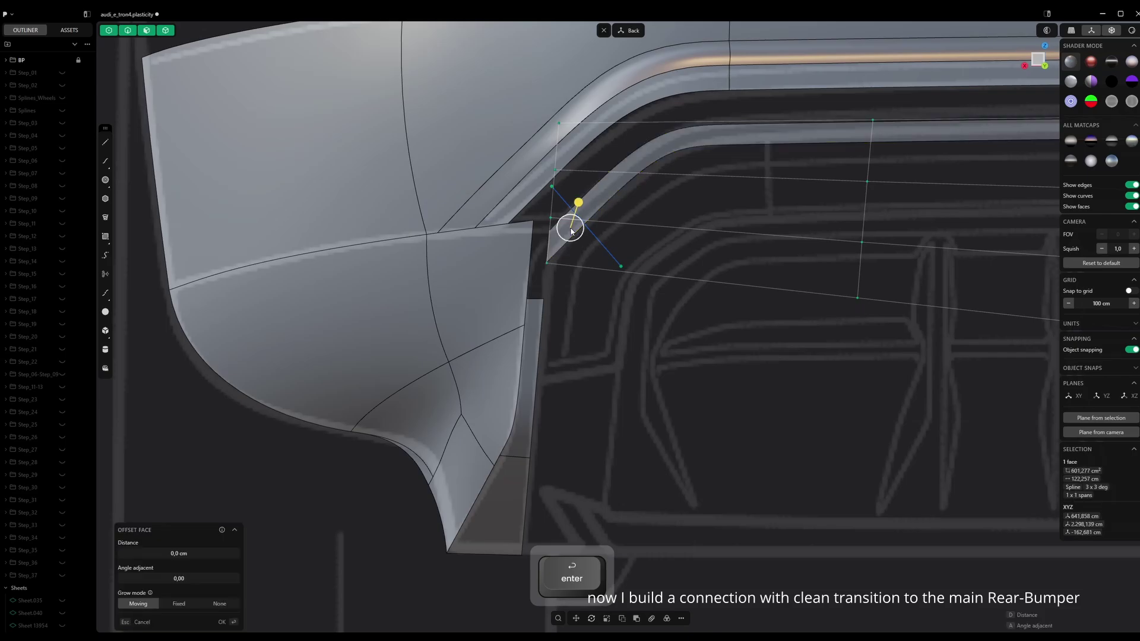
key("shift+x")
left_click(611, 258)
key("Delete")
Create a bridge curve from the inner edge of the bumper's side face to the strip's lower edge
left_click(542, 318)
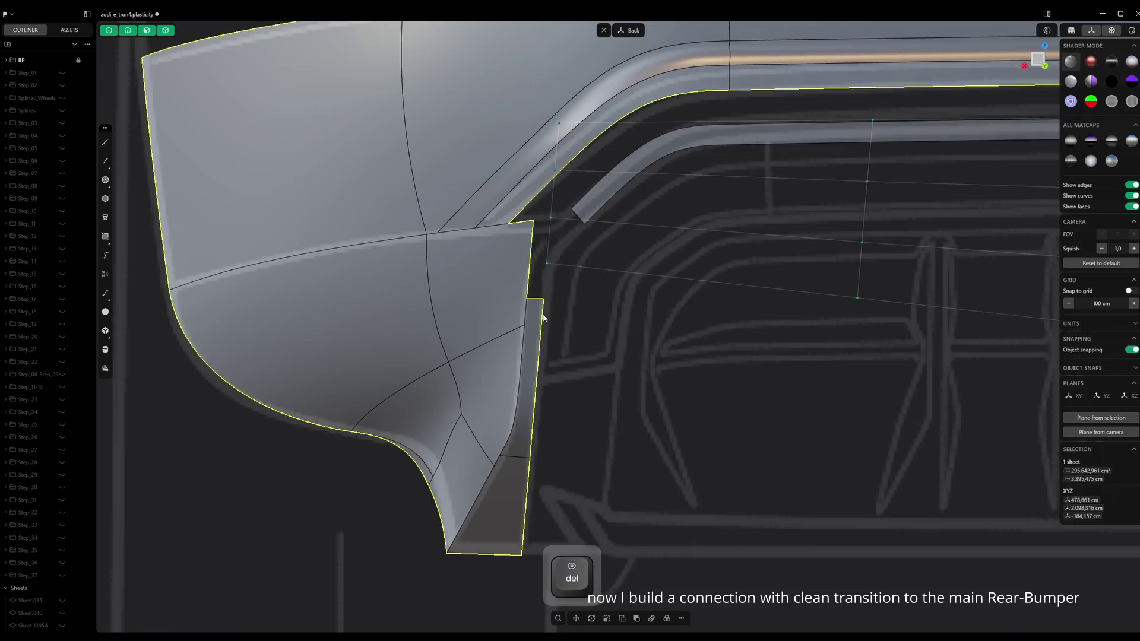
key("e")
left_click(584, 219, "shift")
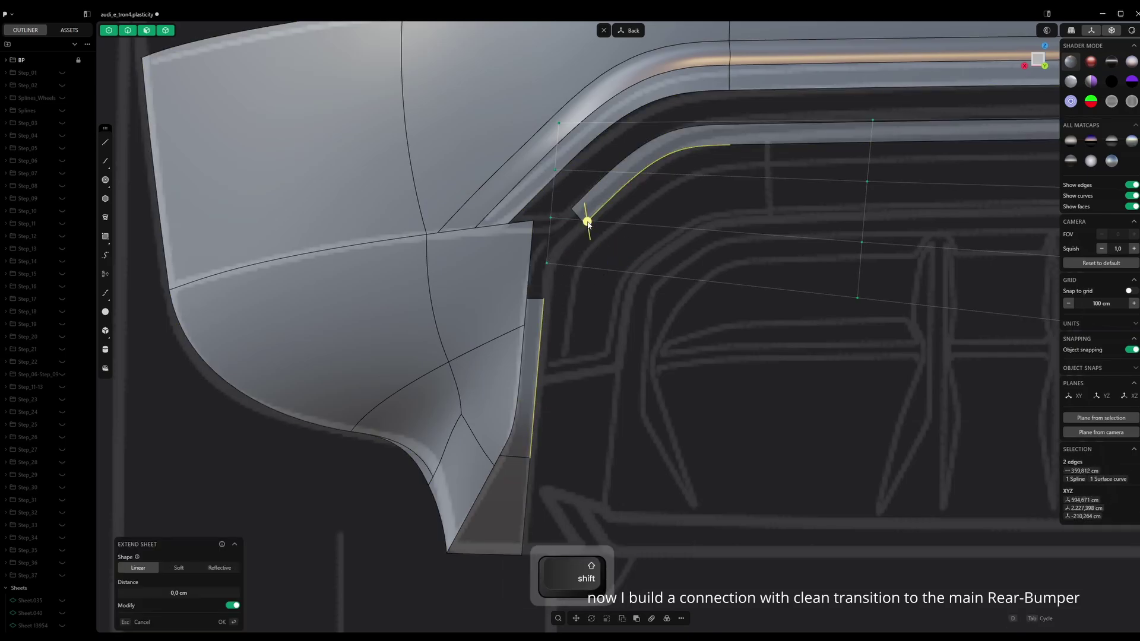
key("b")
key("space")
Create a second bridge curve from the outer edge of the bumper's side face to the strip's upper edge
left_click(529, 306)
key("b")
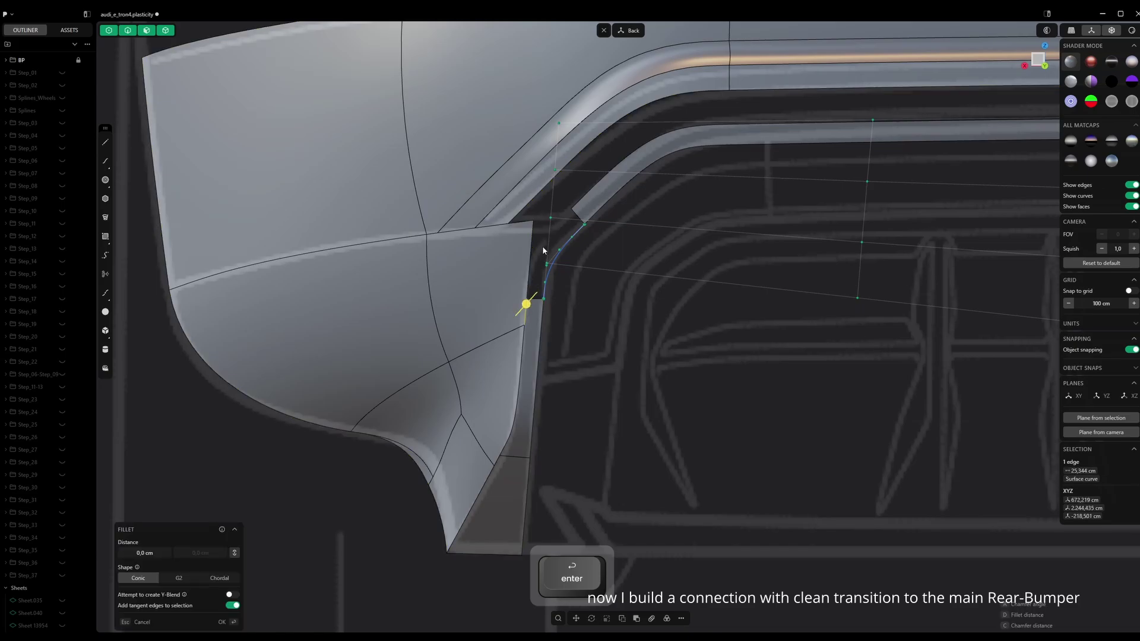
left_click(572, 213, "shift")
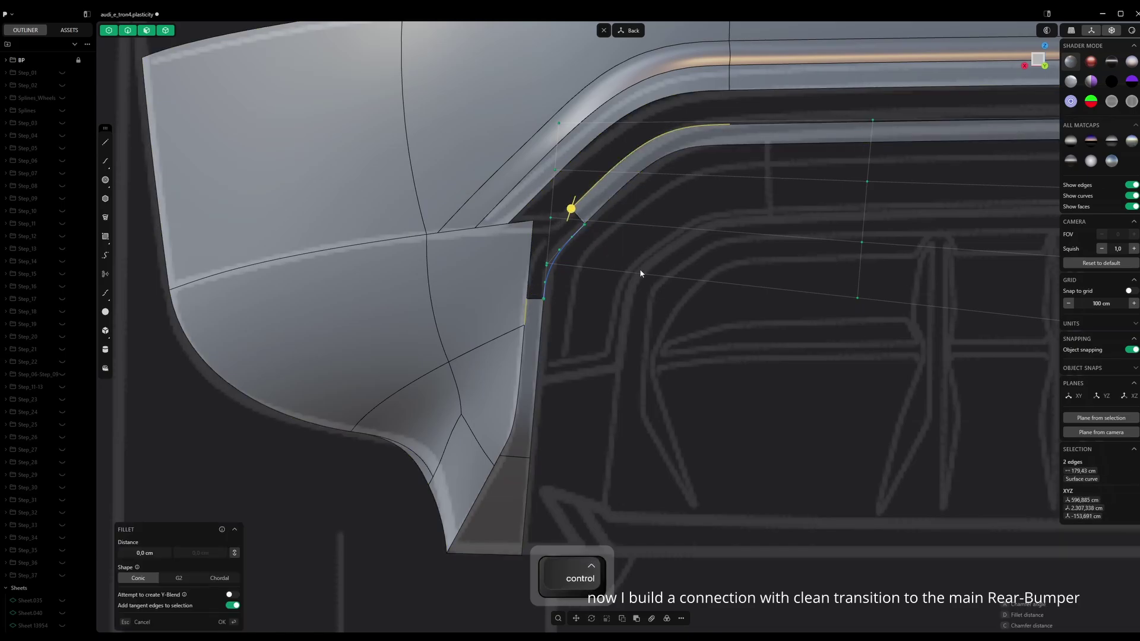
key("b")
key("Return")
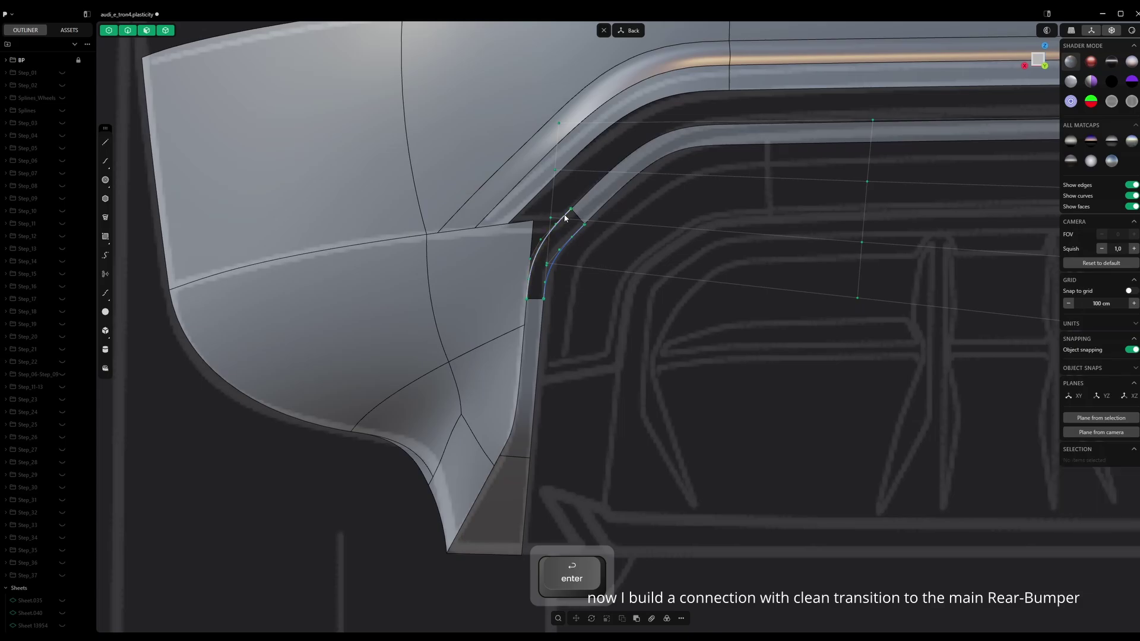
Hide the BP blueprint folder from the viewport
middle_click_drag(565, 219, 583, 231)
scroll(558, 215, "up", 2)
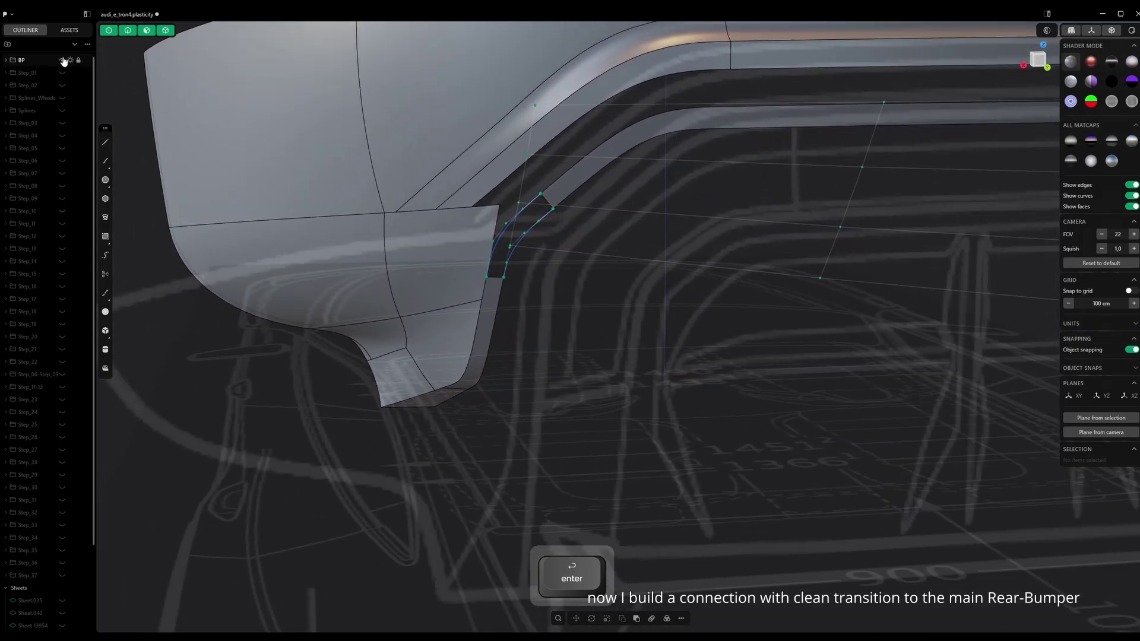
left_click(63, 60)
Fill the gap between the strip and the bumper's side face with a quad-sided XNurbs surface, G2 at both ends and flatness 1.00
middle_click_drag(457, 243, 600, 192)
left_click(551, 187, "shift")
left_click(570, 181, "shift")
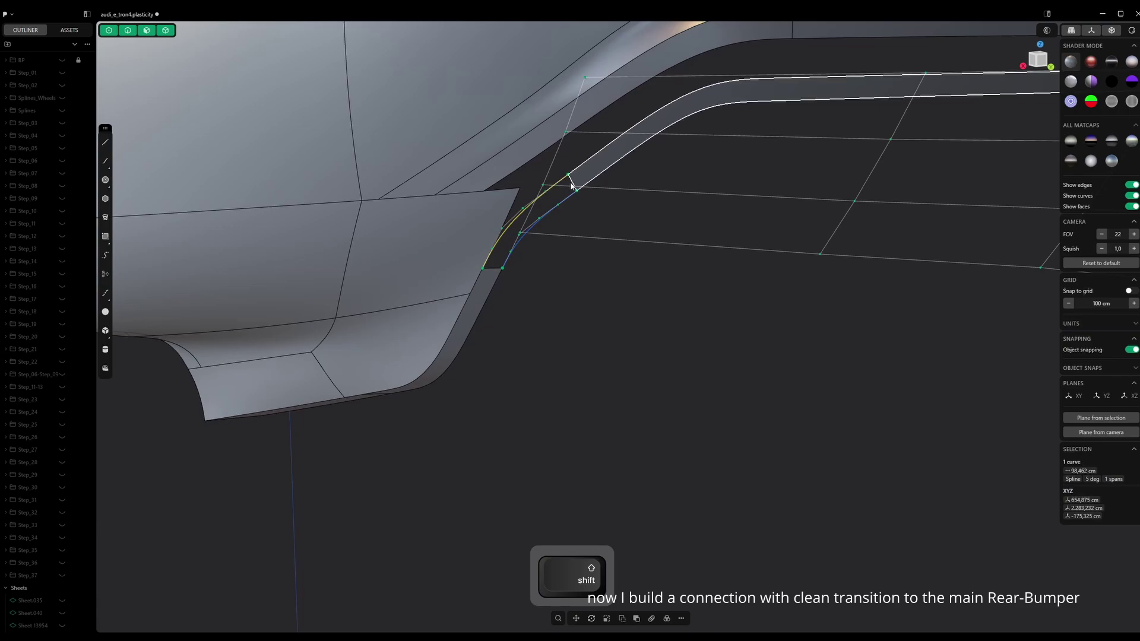
left_click(572, 183, "shift")
key("e")
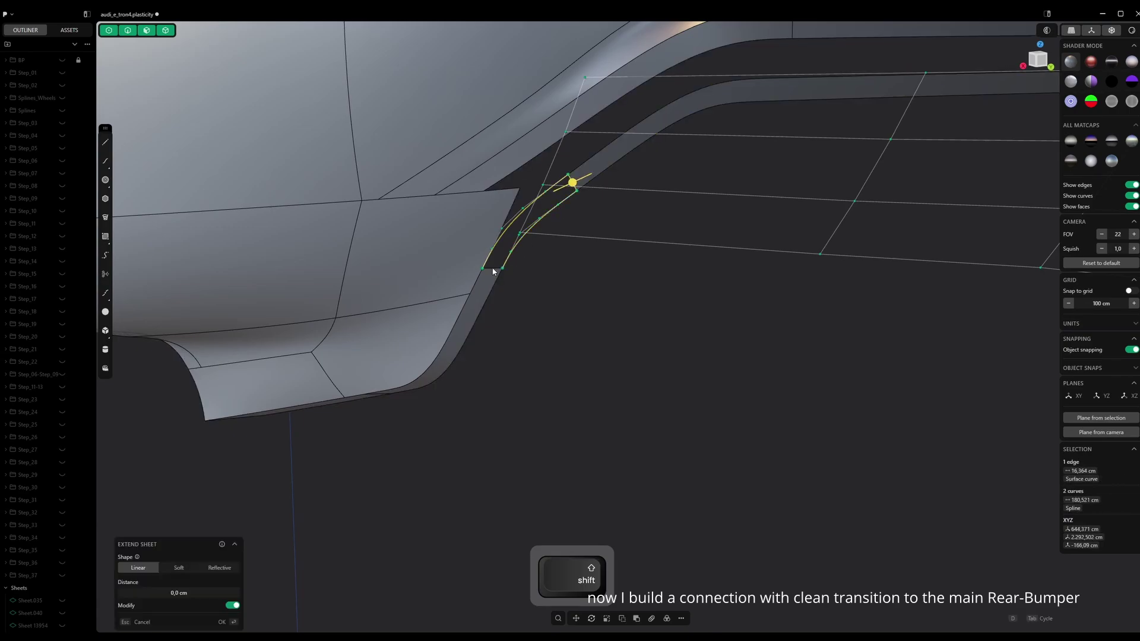
left_click(494, 267, "shift")
key("shift+w")
key("Tab")
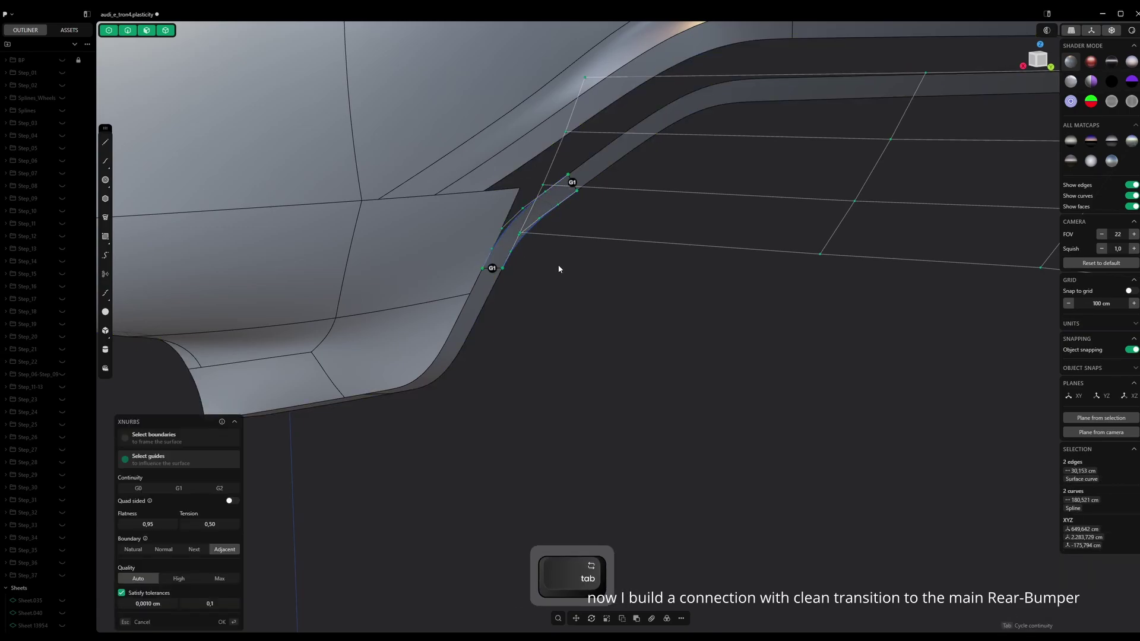
mouse_move(615, 124)
middle_mouse_down()
mouse_move(596, 110)
mouse_move(632, 124)
mouse_move(612, 119)
middle_mouse_up()
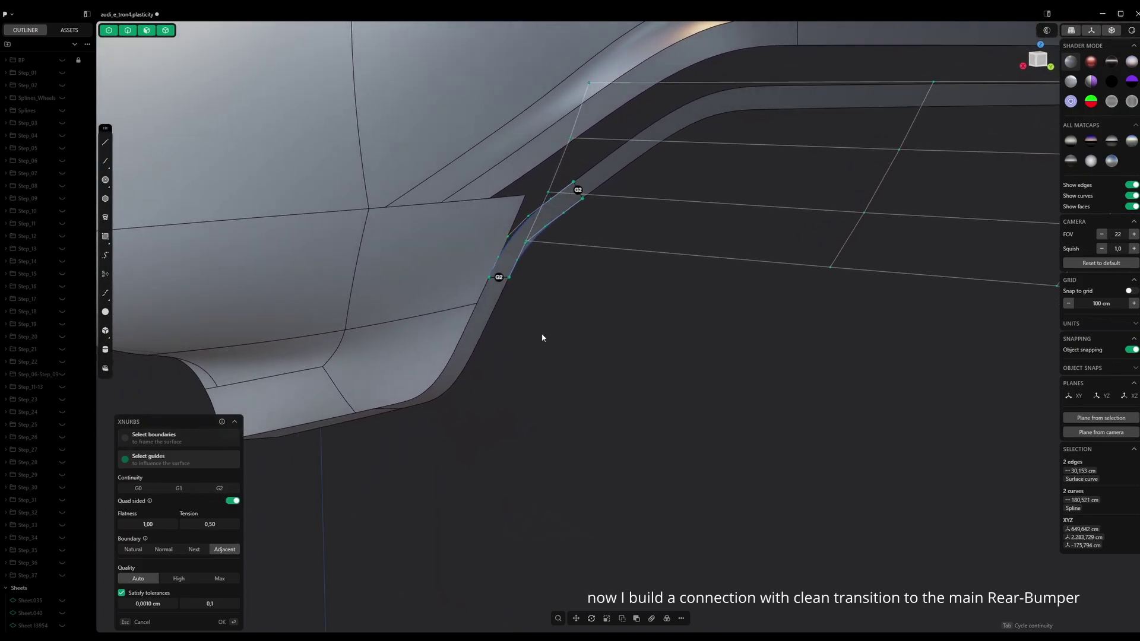
key("Return")
Delete the leftover bridge curves and join the bumper, connection surface and strip into one sheet
key("Delete")
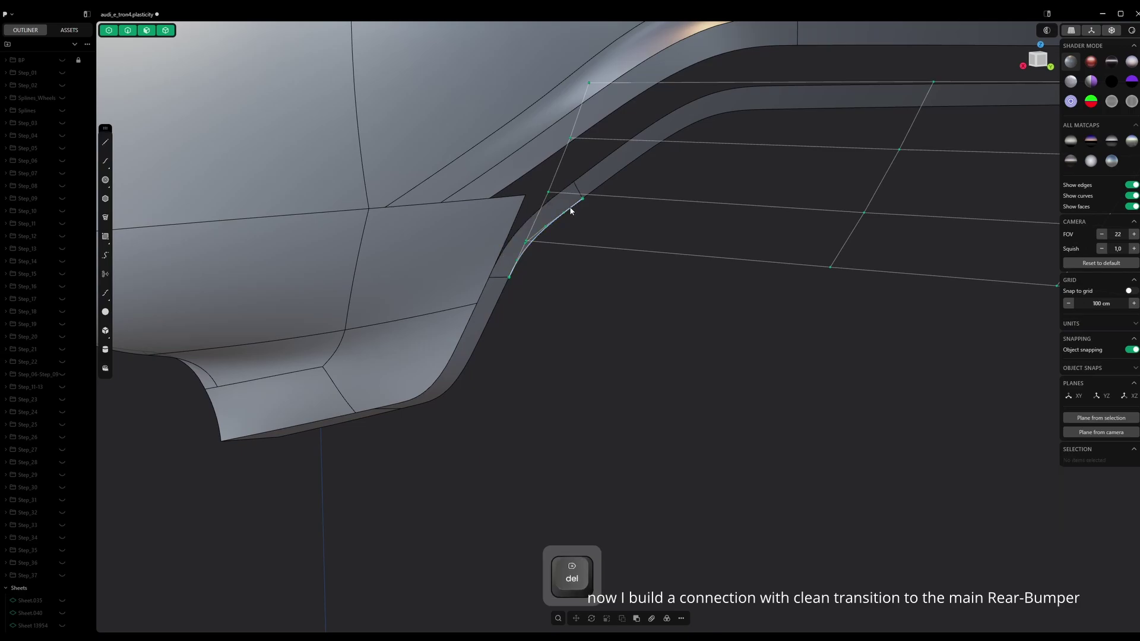
middle_click_drag(585, 247, 739, 349)
left_click_drag(739, 349, 334, 144)
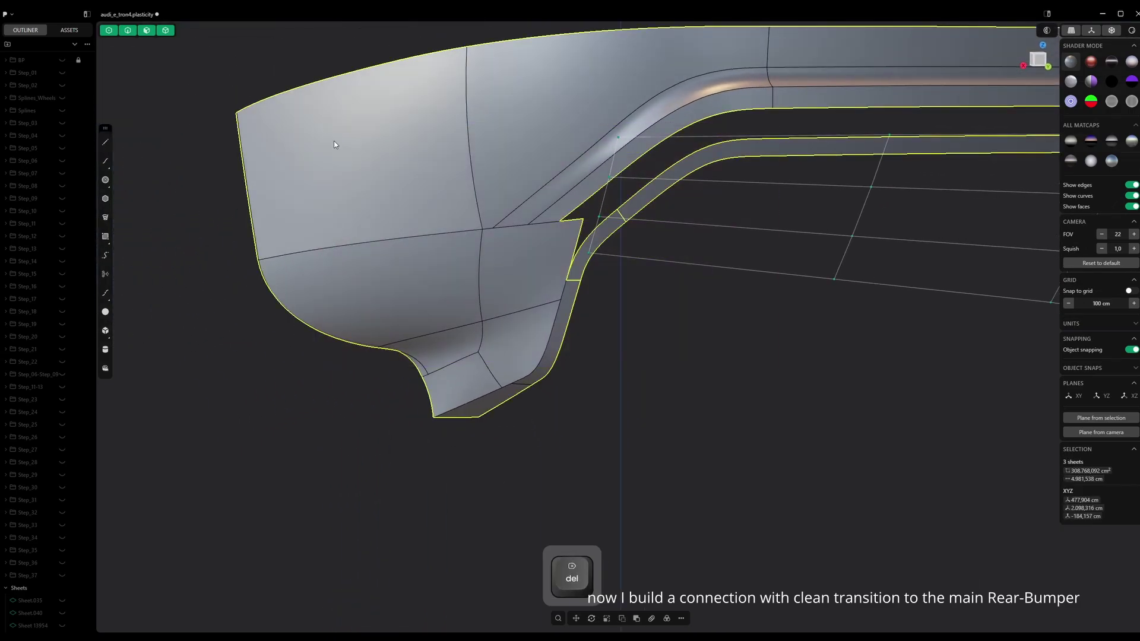
key("j")
scroll(631, 203, "down", 3)
middle_click_drag(706, 226, 636, 225, "shift")
scroll(623, 134, "up", 5)
left_click(612, 132)
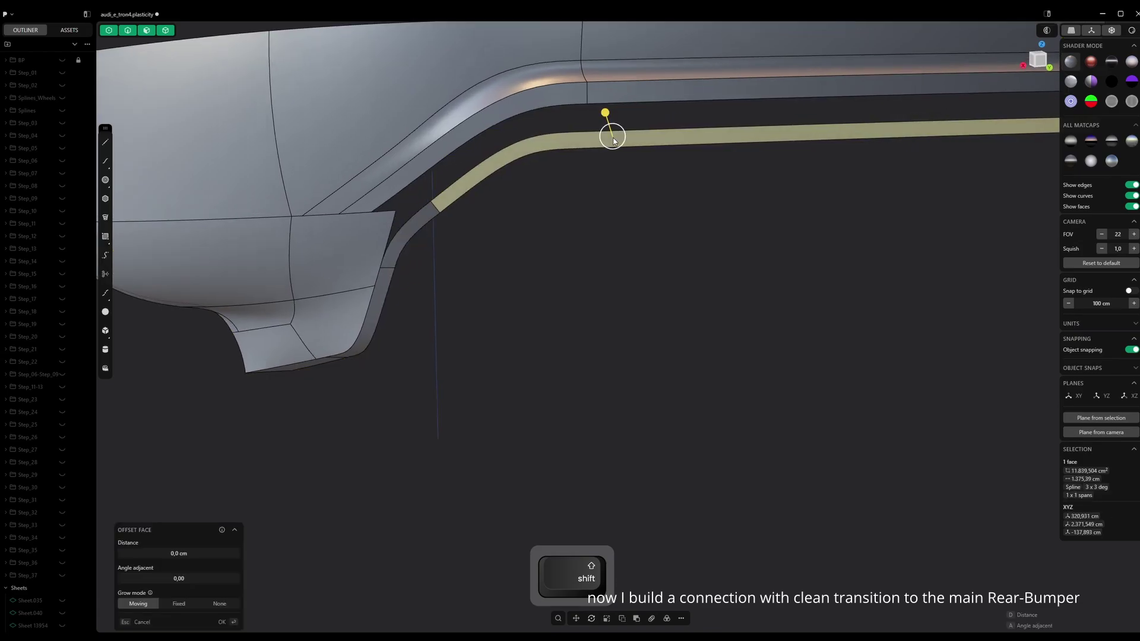
key("ctrl+r")
key("Tab")
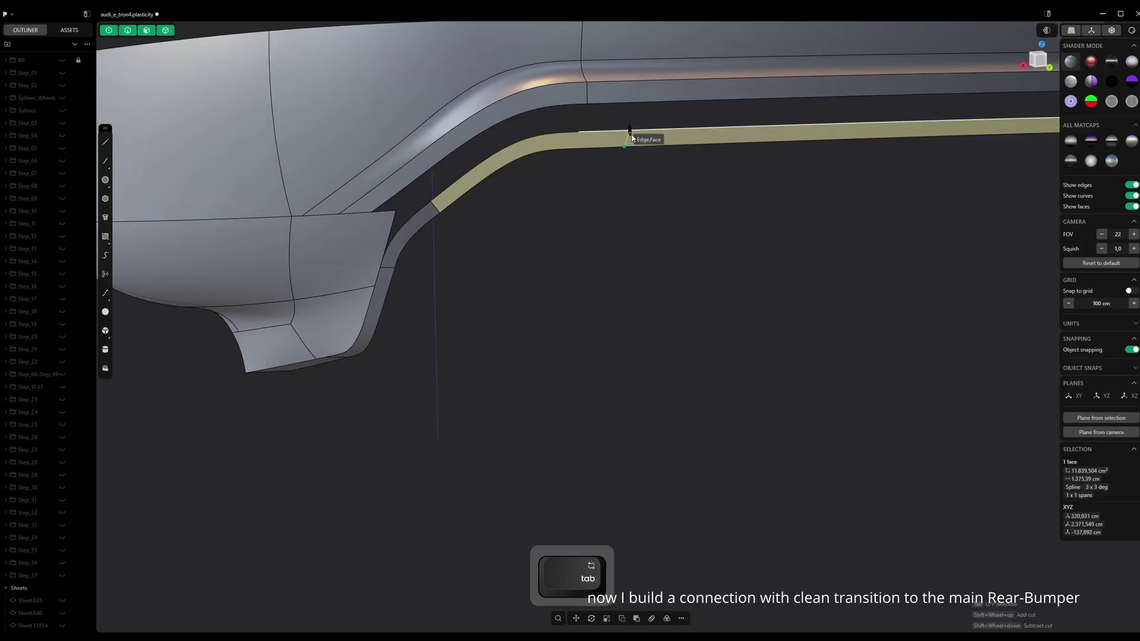
key("Escape")
In the back view, draw a vertical line about 70 cm long from the bumper's lower edge across the strip and move it inward along X
left_click(1041, 63)
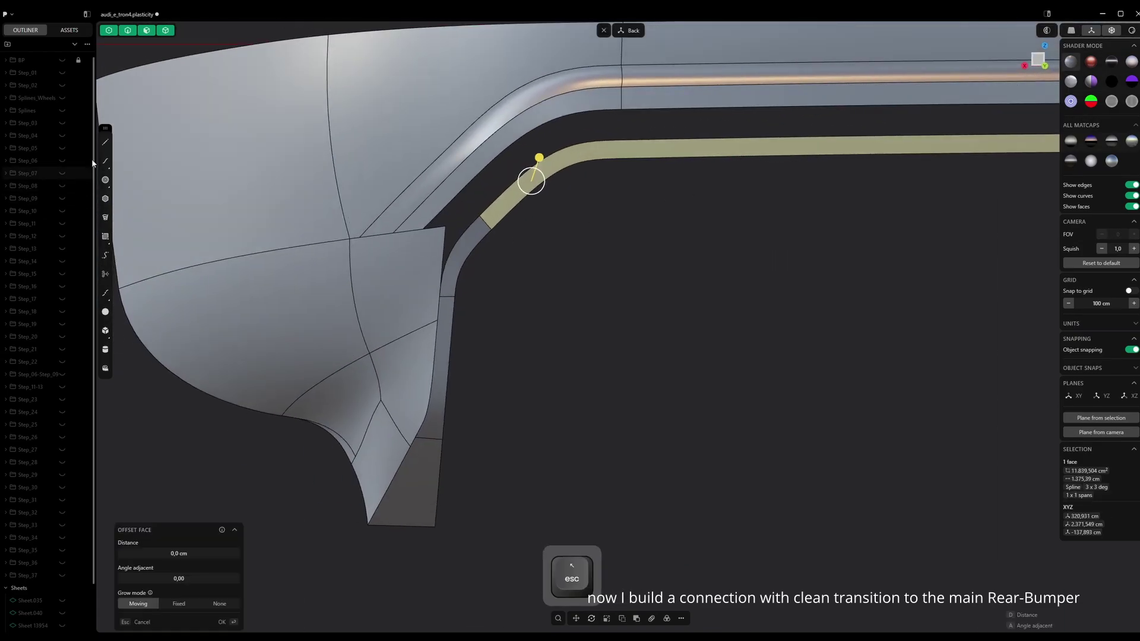
left_click(105, 142)
left_click(621, 109)
left_click(621, 194)
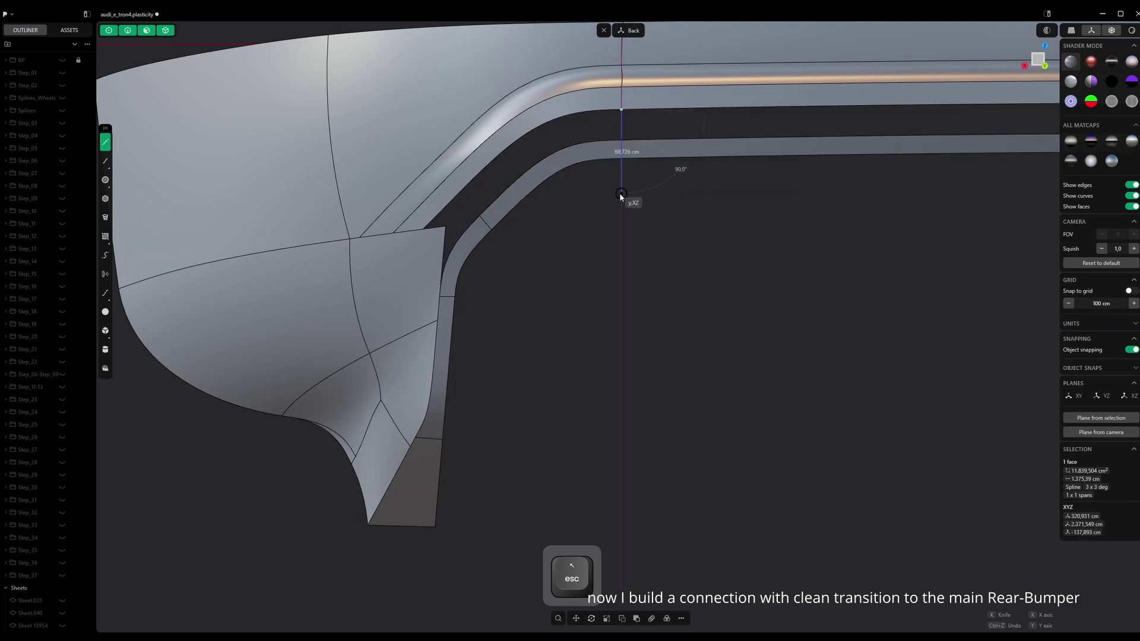
middle_click_drag(668, 167, 584, 176, "shift")
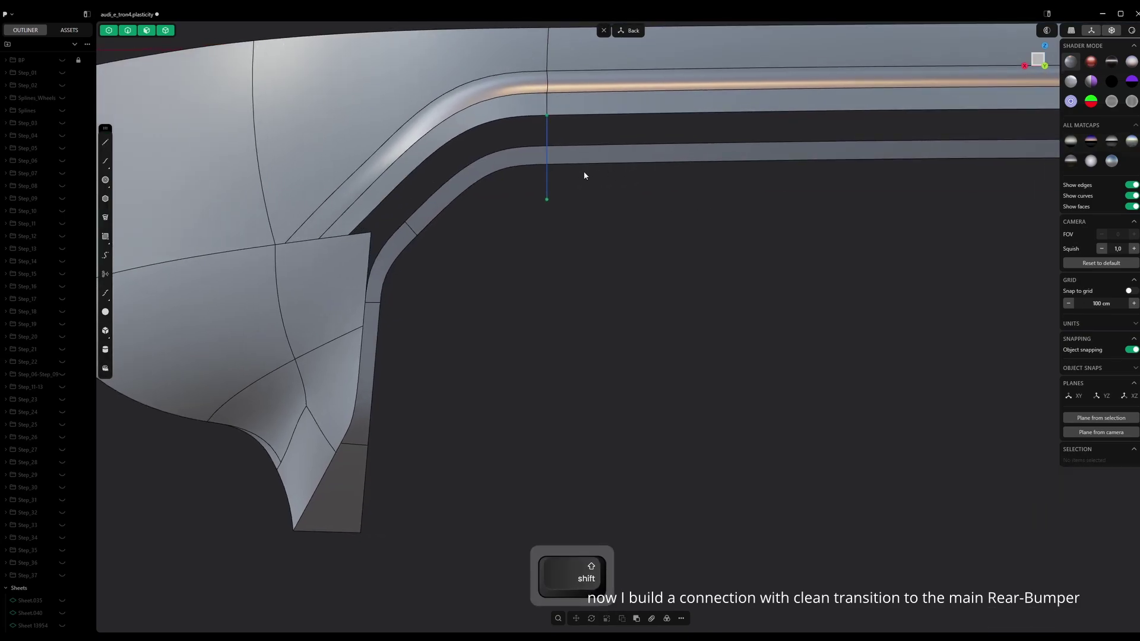
left_click(544, 134)
key("g")
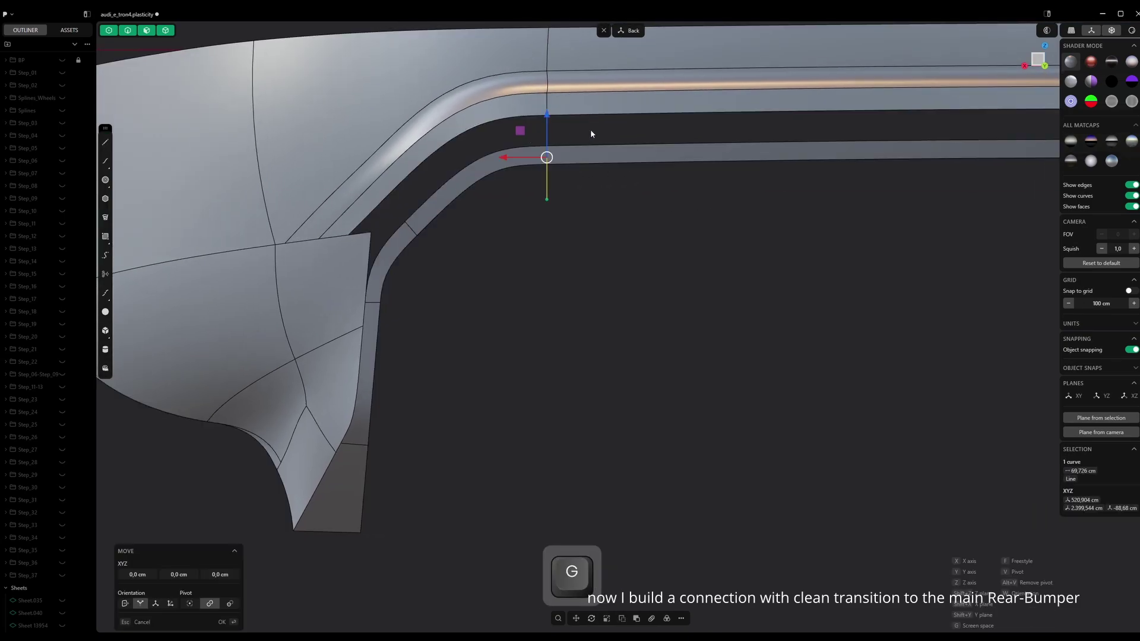
key("Return")
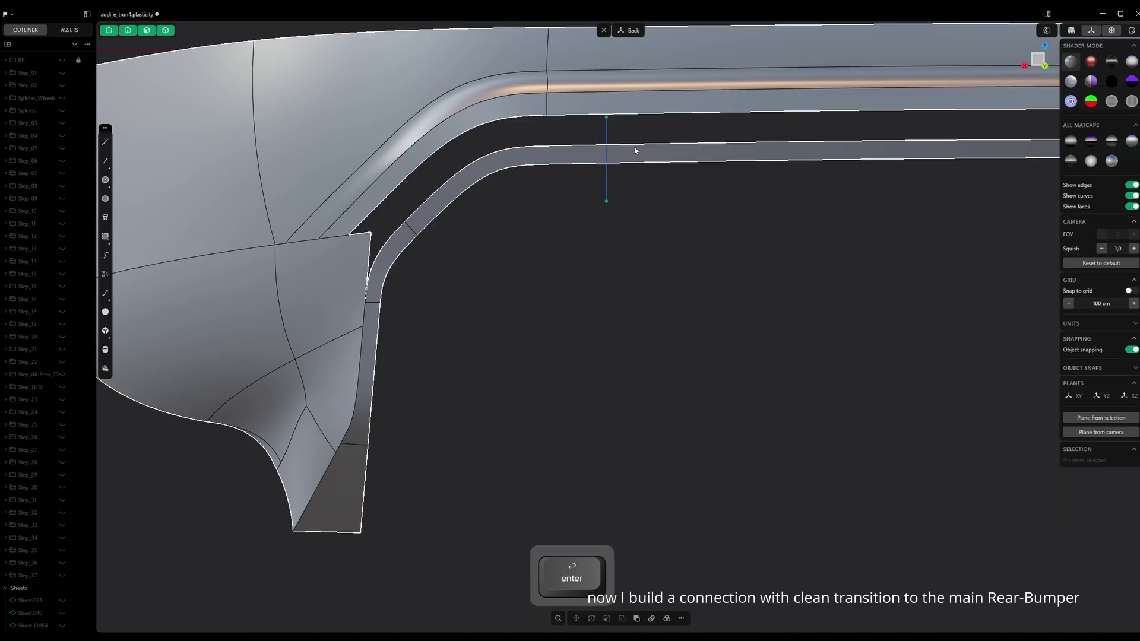
Imprint the vertical line onto the joined sheet, then delete the strip's straight inner face and the line
left_click(632, 156)
left_click(607, 131, "shift")
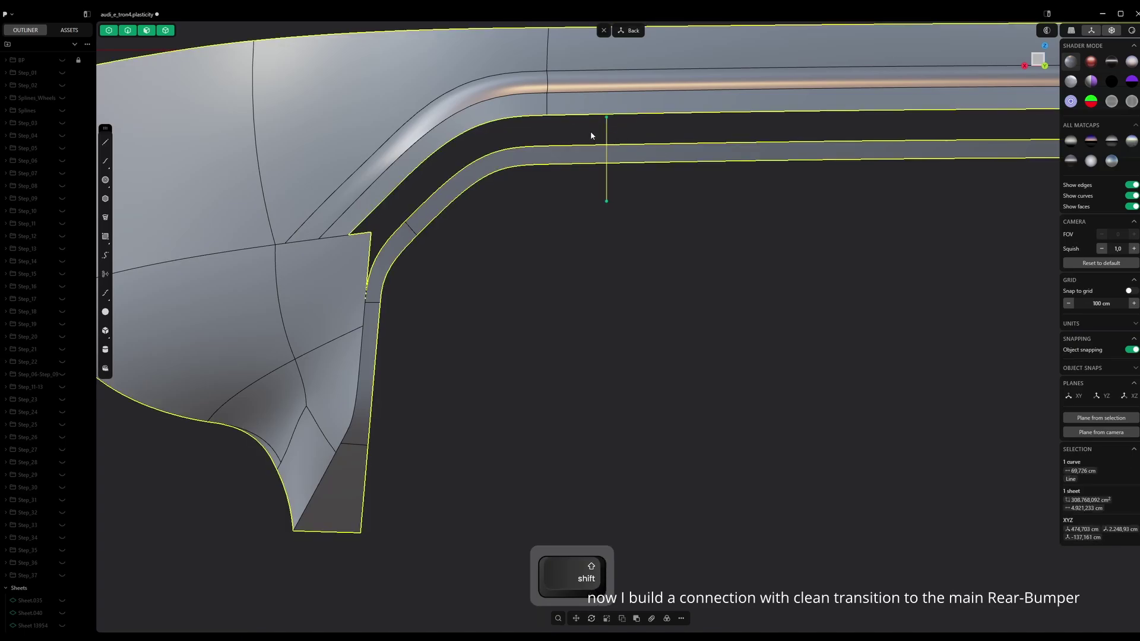
key("shift+i")
key("Return")
left_click(631, 153)
key("shift+x")
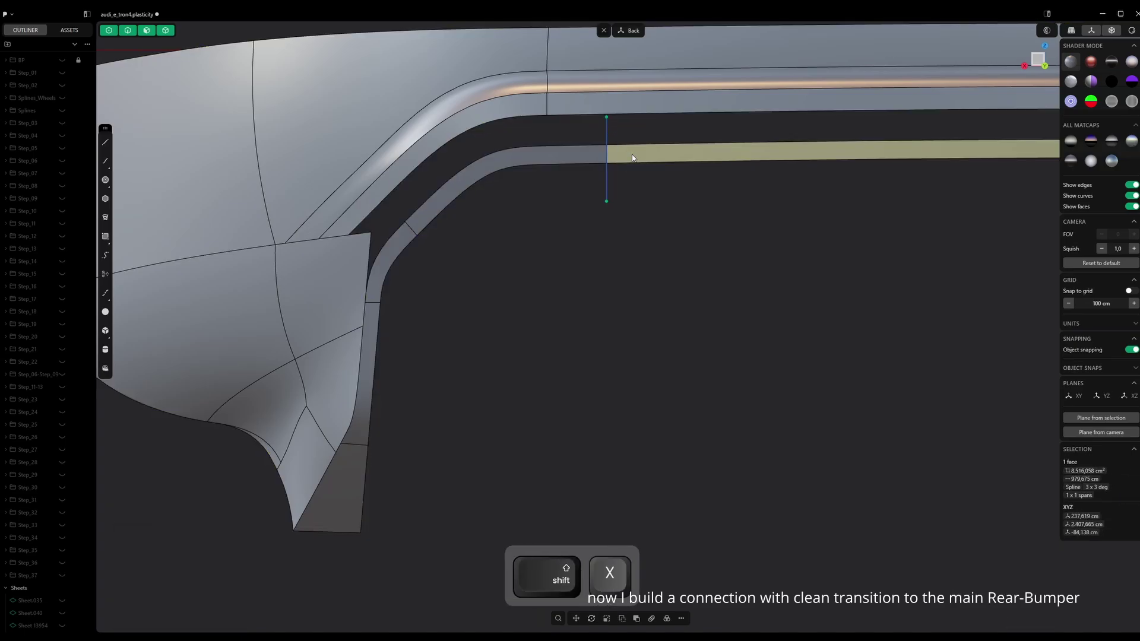
left_click(607, 180)
key("Delete")
Mirror the strip's remaining curved face and the connection face to the other side of the car along X
middle_click_drag(591, 202, 566, 154)
left_click(566, 153)
left_click(566, 153)
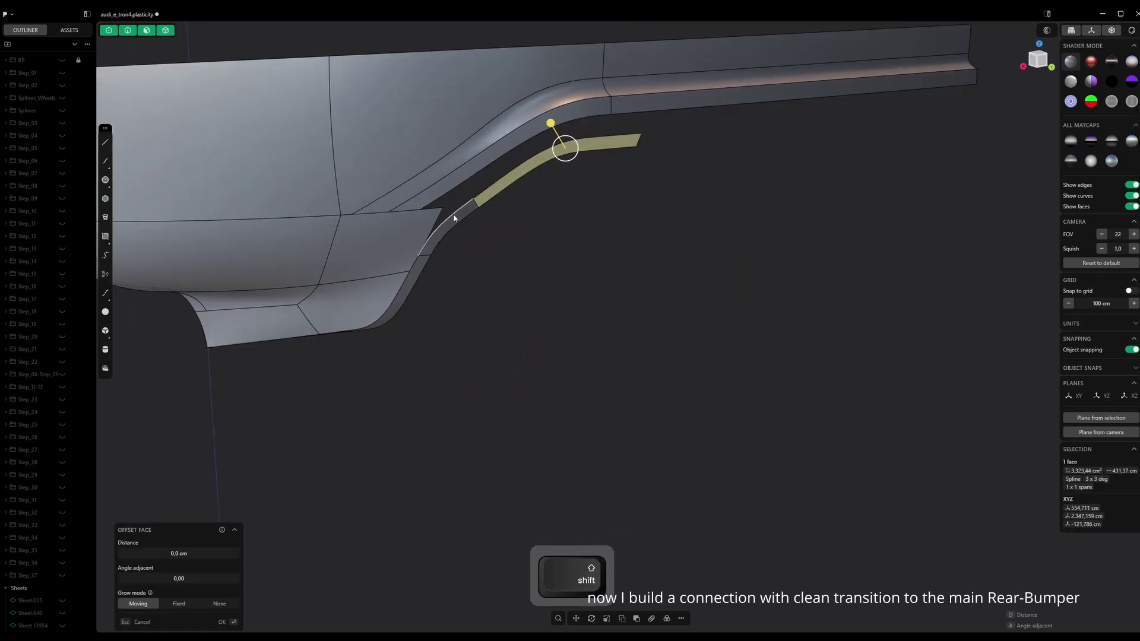
left_click(453, 218, "shift")
scroll(528, 237, "down", 2)
key("alt+x")
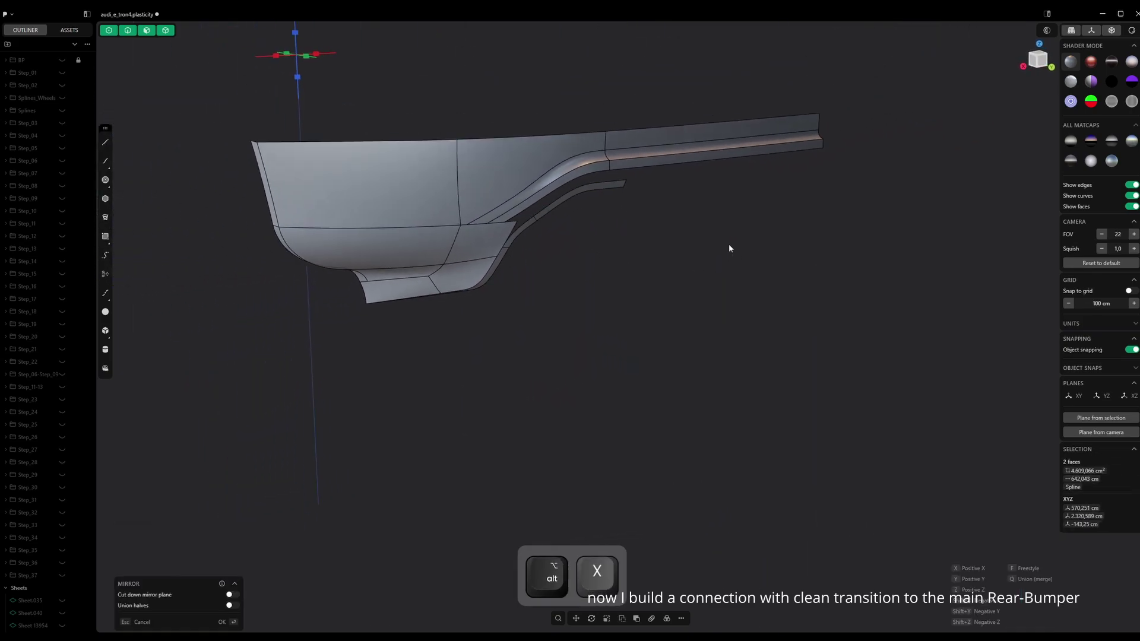
left_click(330, 60)
right_click(387, 80)
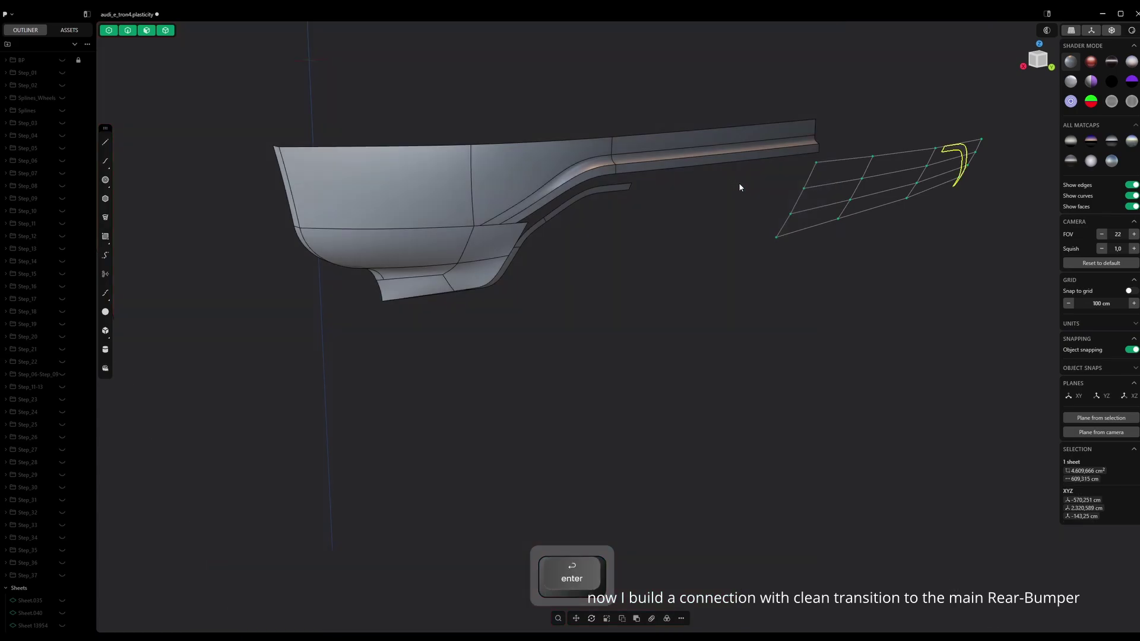
left_click(738, 183)
Bridge the upper edges of the strip and its mirrored copy with a curve, using G2 curvature at both ends
middle_click_drag(738, 183, 482, 189)
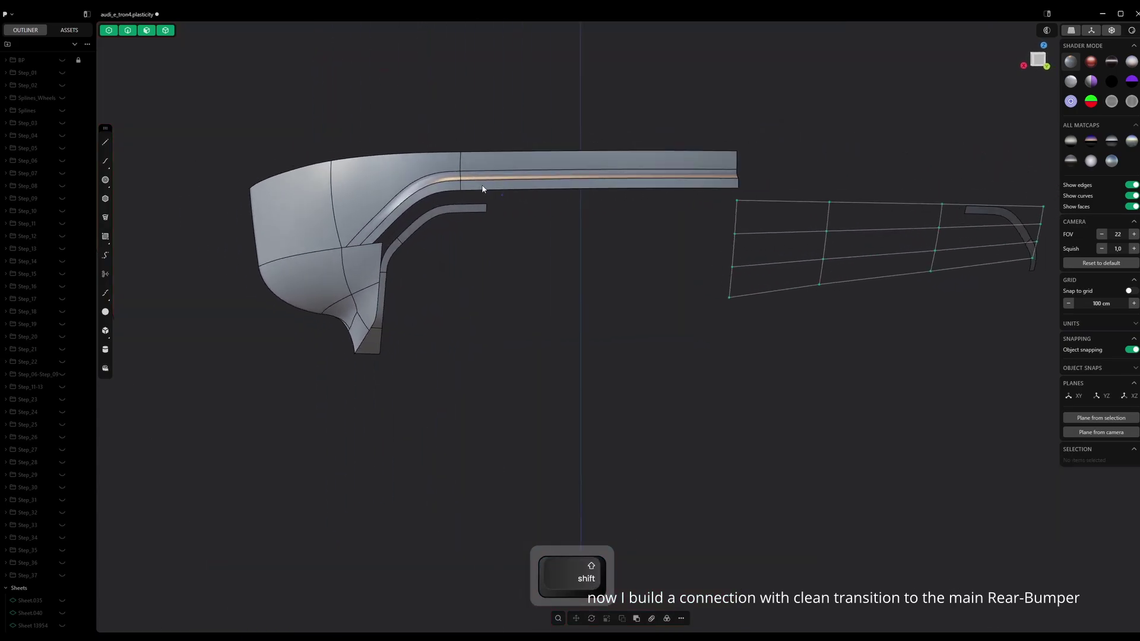
left_click(474, 205)
left_click(476, 204)
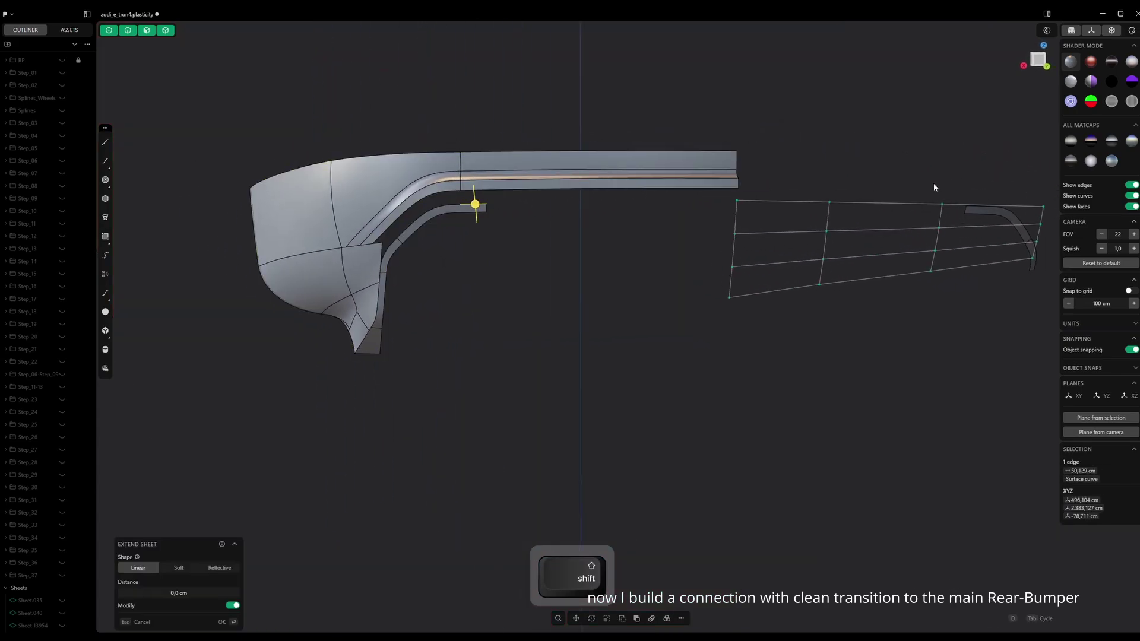
left_click(976, 210, "shift")
key("b")
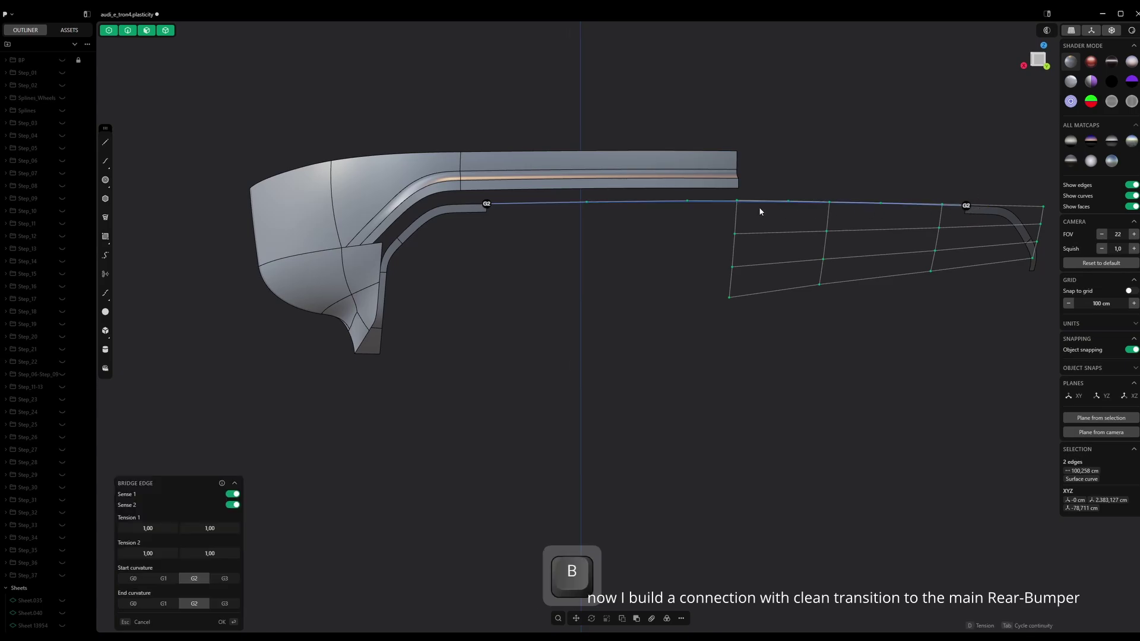
middle_click_drag(758, 209, 594, 239)
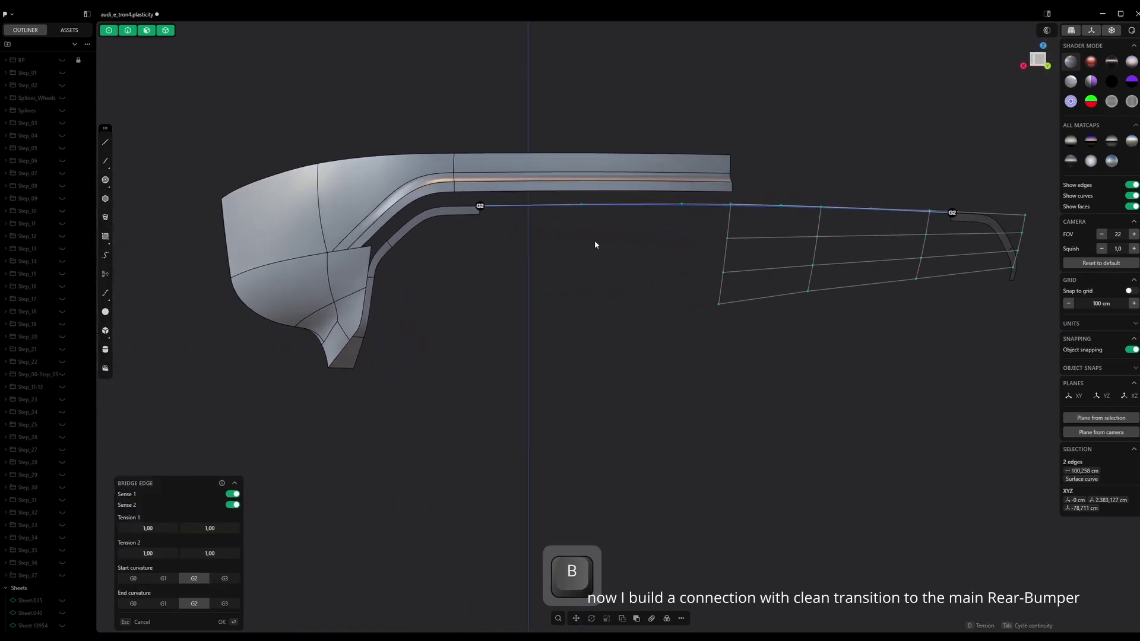
key("Return")
Bridge the lower edges of the strip and its mirrored copy with a second curve
left_click(476, 213)
left_click(477, 211)
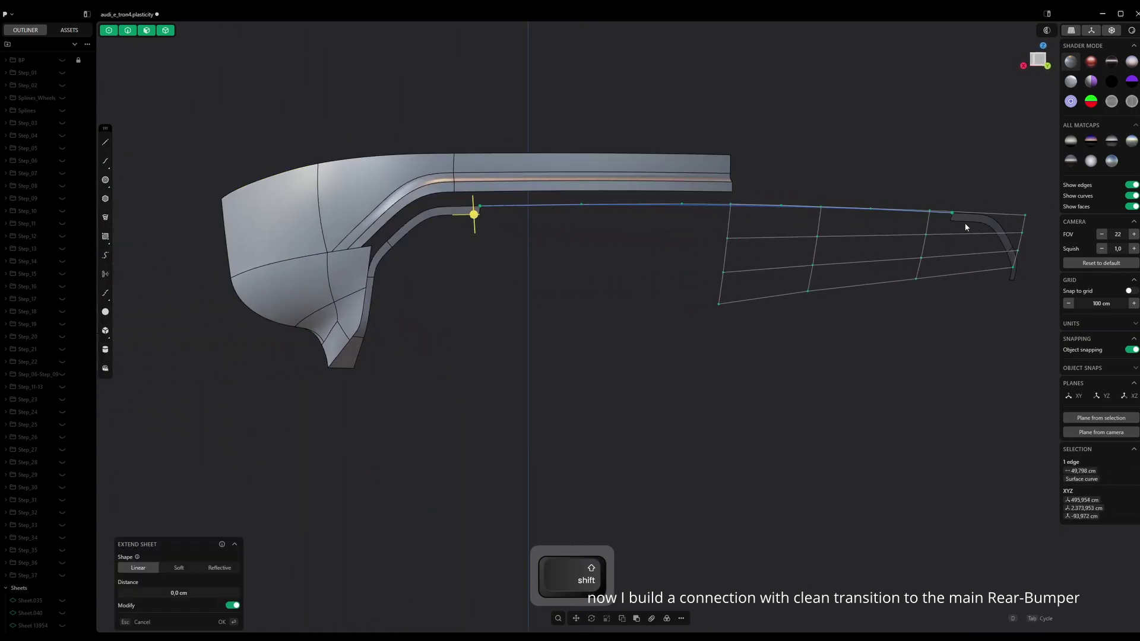
left_click(960, 221, "shift")
key("b")
key("Return")
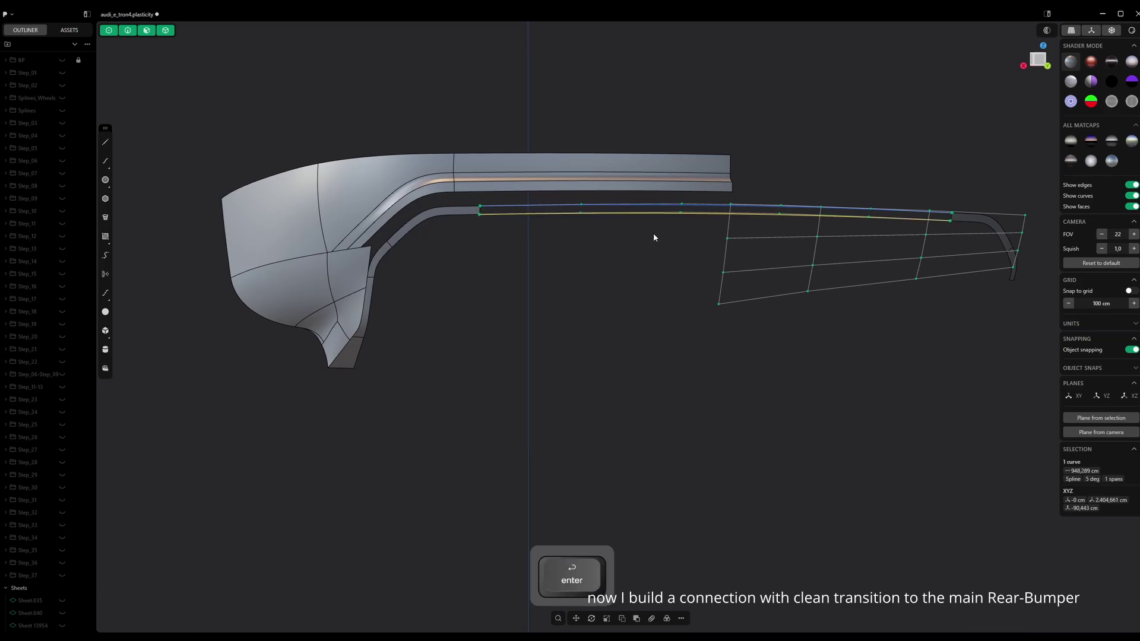
Fill between the two bridge curves and the strip ends with a quad-sided XNurbs surface, G2 at both ends and flatness 1.00
left_click(634, 204, "shift")
scroll(493, 214, "up", 1)
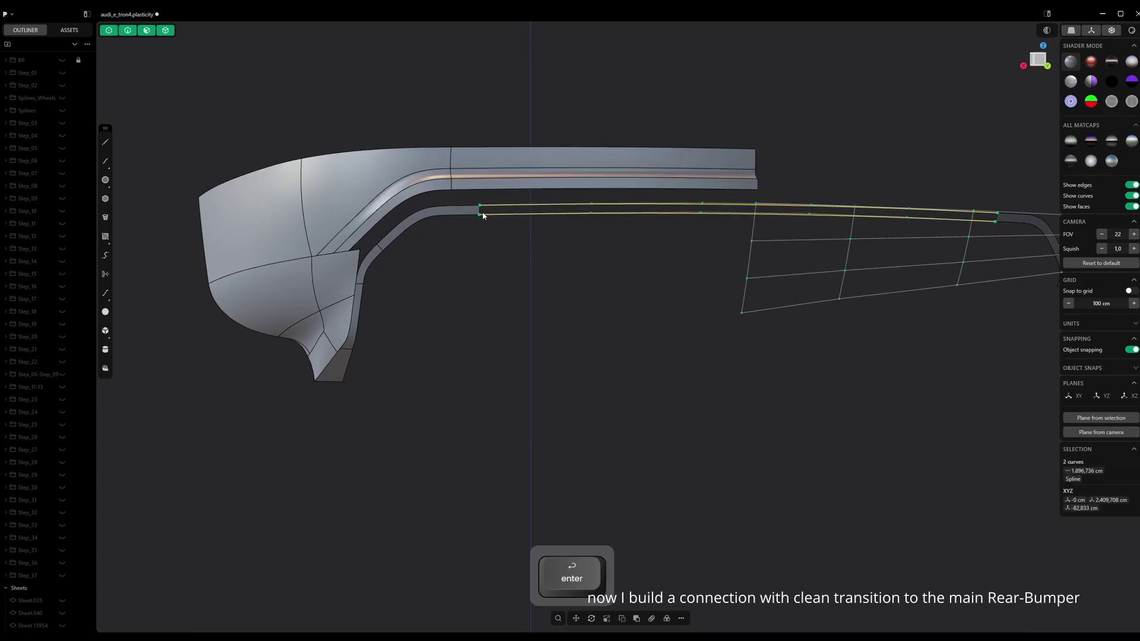
left_click(480, 210, "shift")
scroll(756, 221, "up", 4)
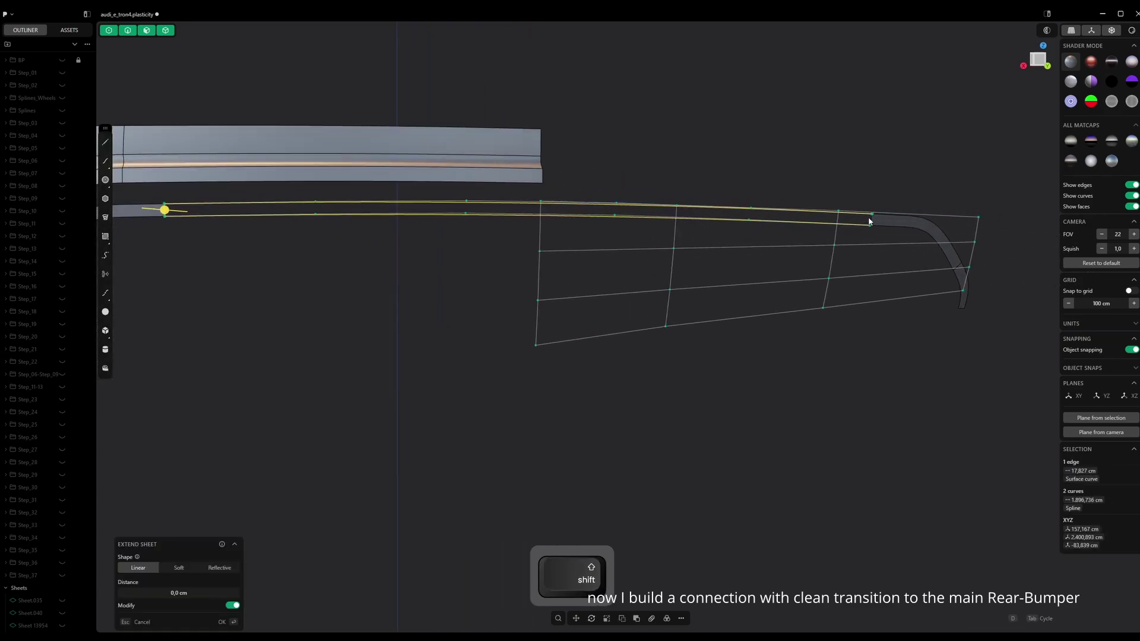
left_click(871, 222, "shift")
key("shift+w")
scroll(849, 262, "down", 2)
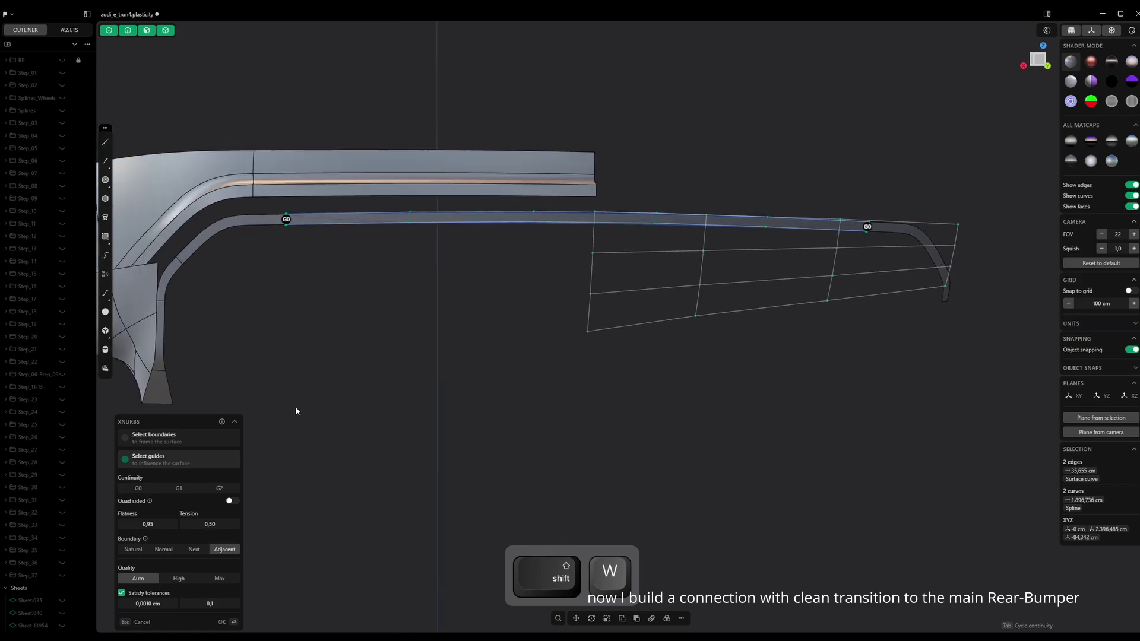
key("Tab")
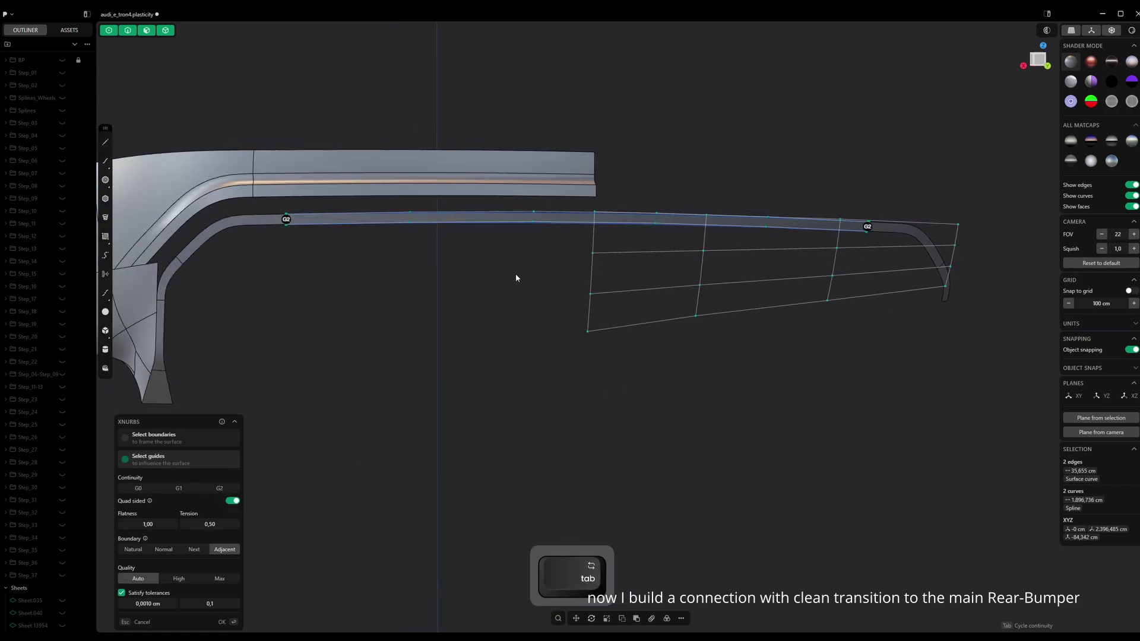
key("Return")
Delete the upper and lower bridge curves along the new middle strip surface
left_click(511, 213)
key("Delete")
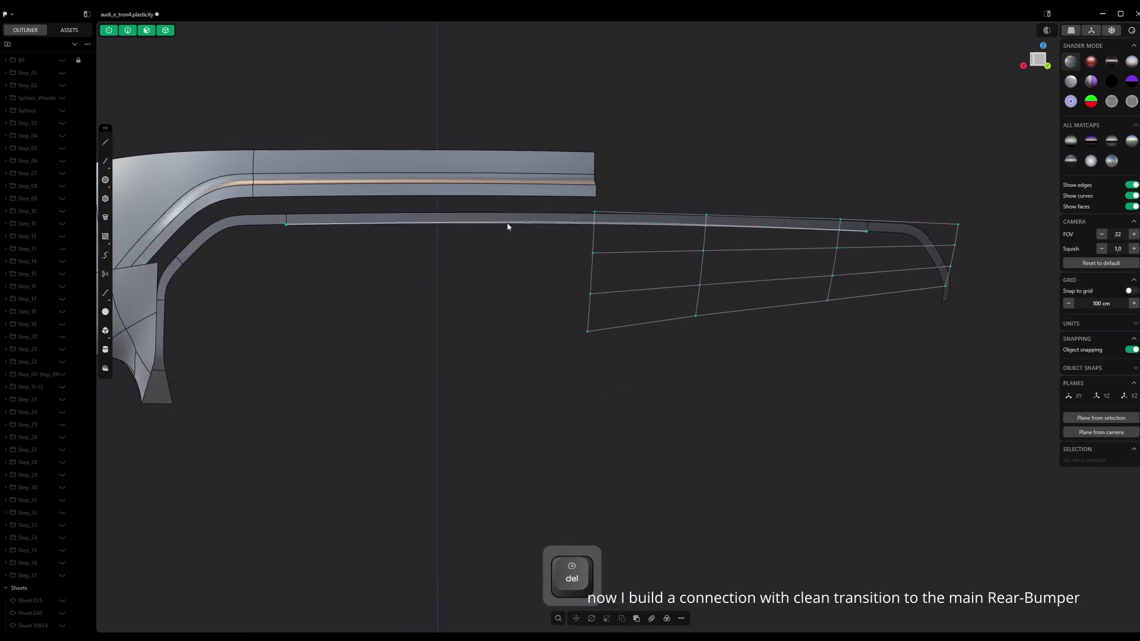
left_click(508, 223)
key("Delete")
In the back view, draw a vertical line on the car's centre axis from above the bumper to below the strip
scroll(548, 262, "down", 2)
middle_click_drag(548, 263, 496, 261)
scroll(512, 262, "down", 2)
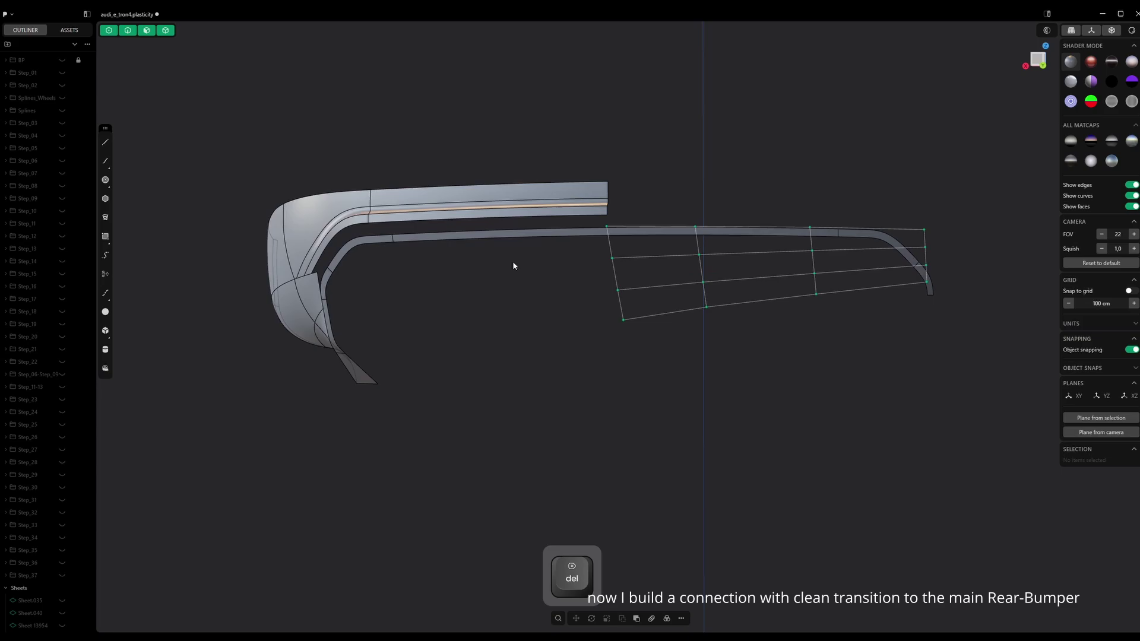
left_click(1039, 60)
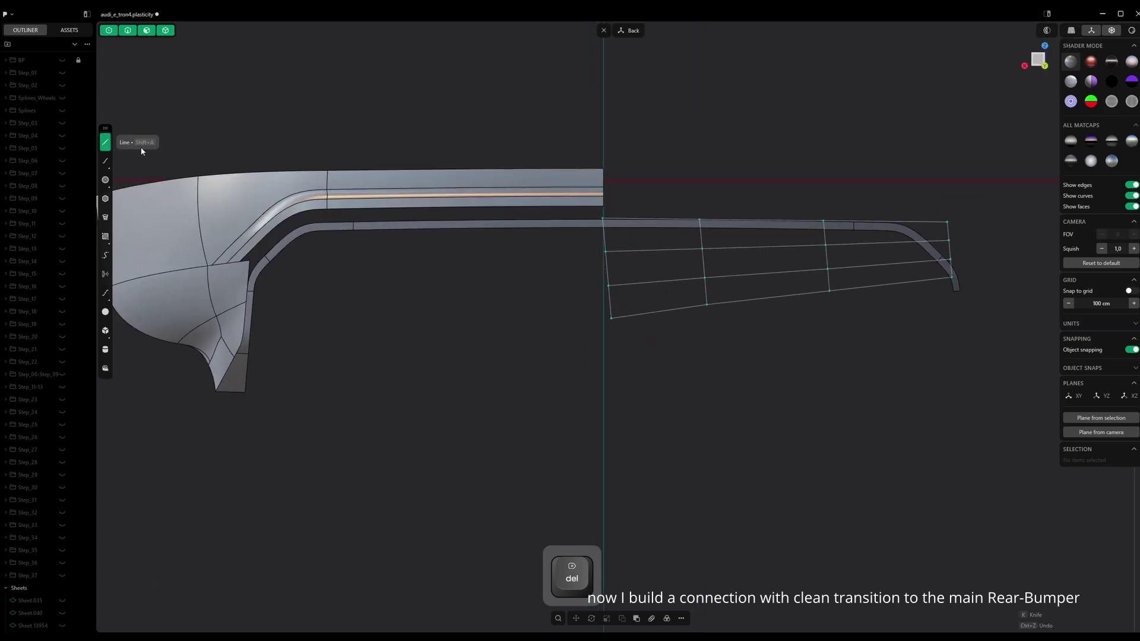
left_click(603, 137)
left_click(603, 337)
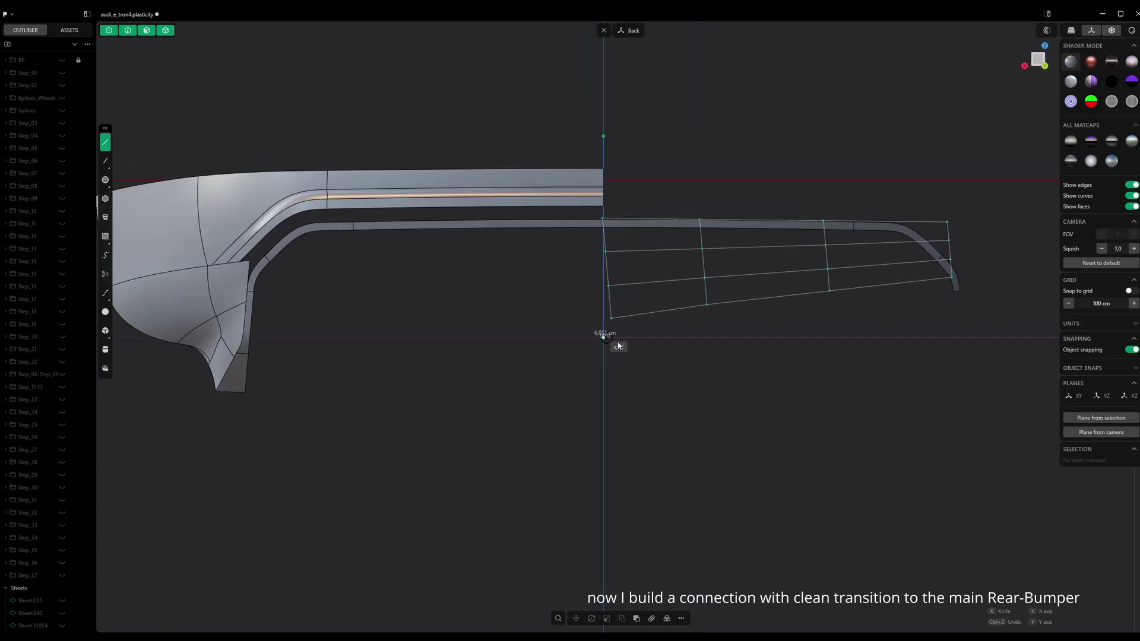
key("Escape")
Cut the middle strip surface with the centre line and delete the mirrored half together with its control-point grid
left_click(735, 233)
key("c")
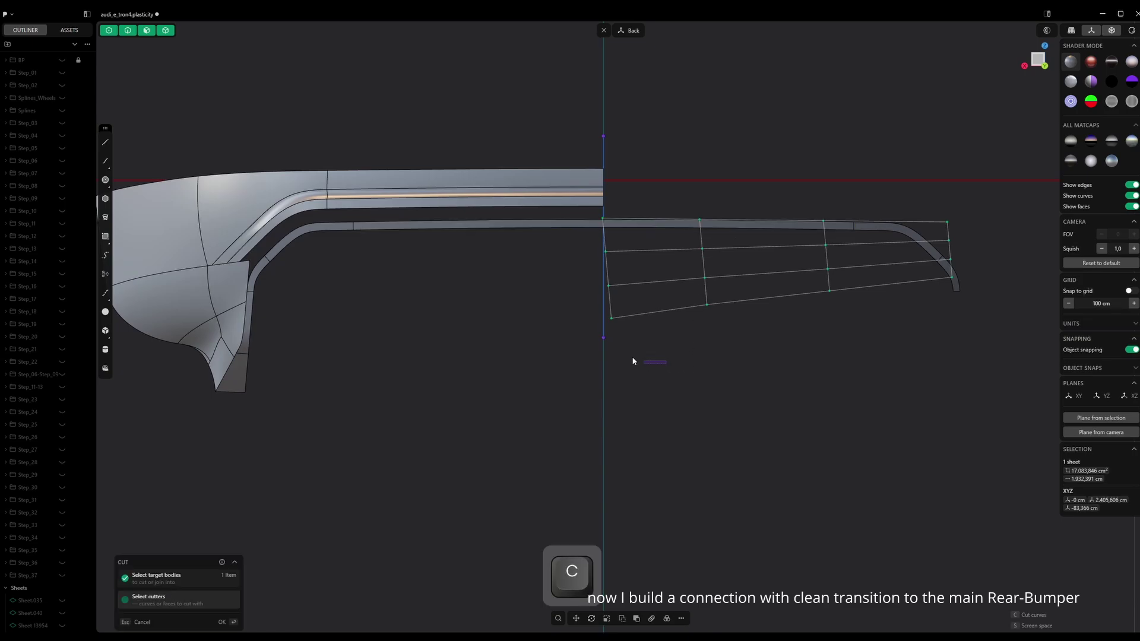
left_click_drag(592, 339, 593, 339)
left_click_drag(967, 458, 755, 177)
key("Delete")
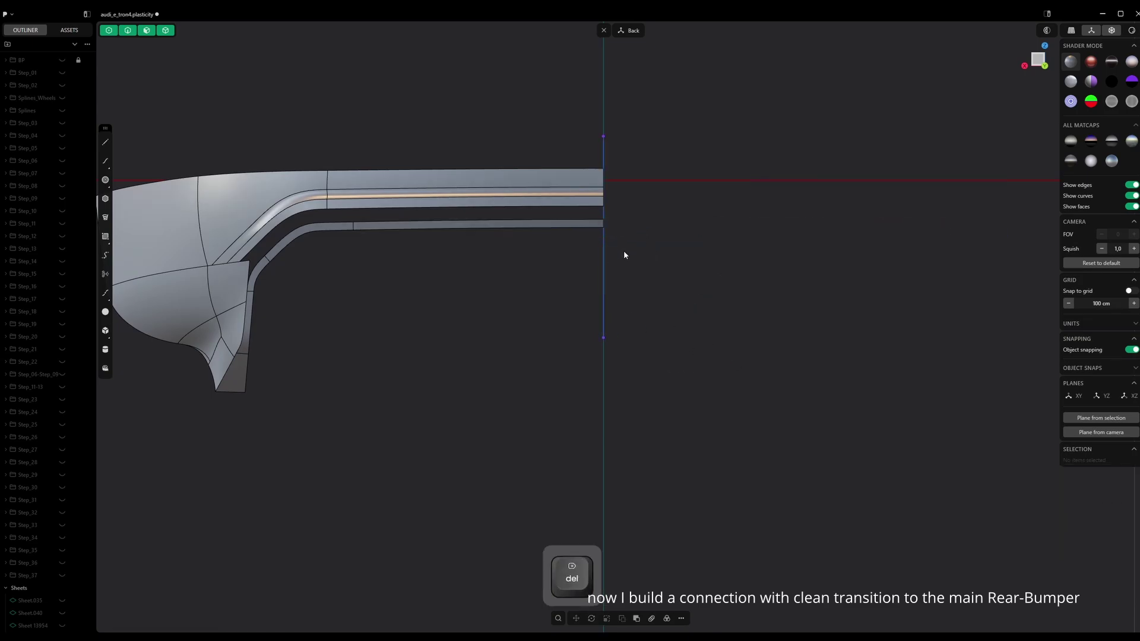
Join the middle strip surface with the rest of the rear bumper into one sheet
middle_click_drag(570, 268, 763, 239, "shift")
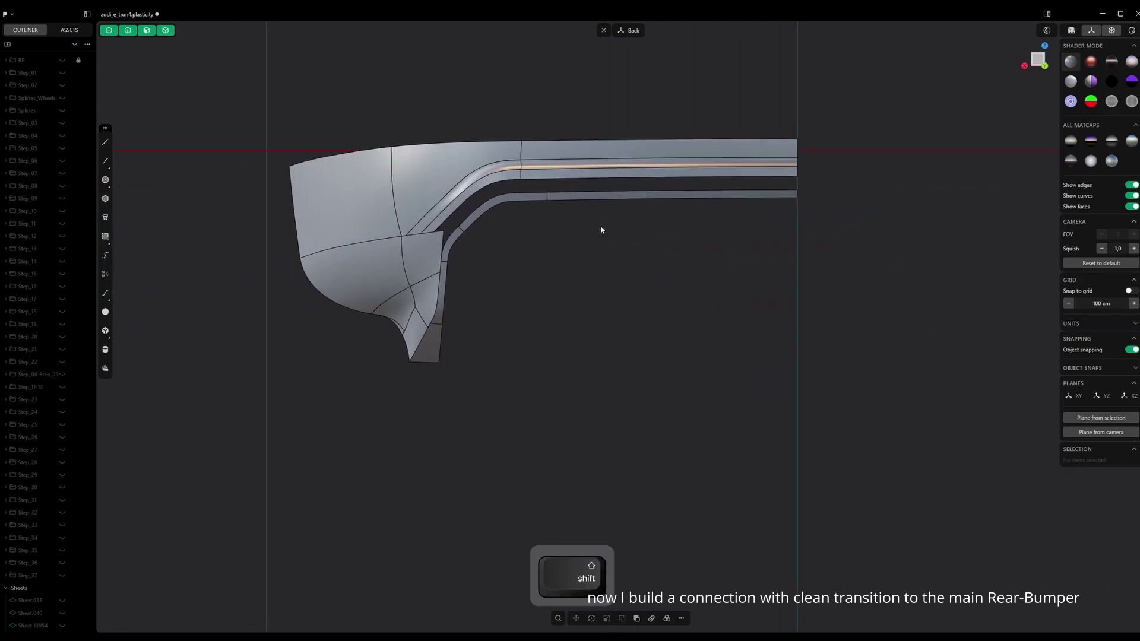
scroll(600, 226, "up", 3)
middle_click_drag(469, 178, 604, 198)
left_click_drag(603, 198, 282, 112)
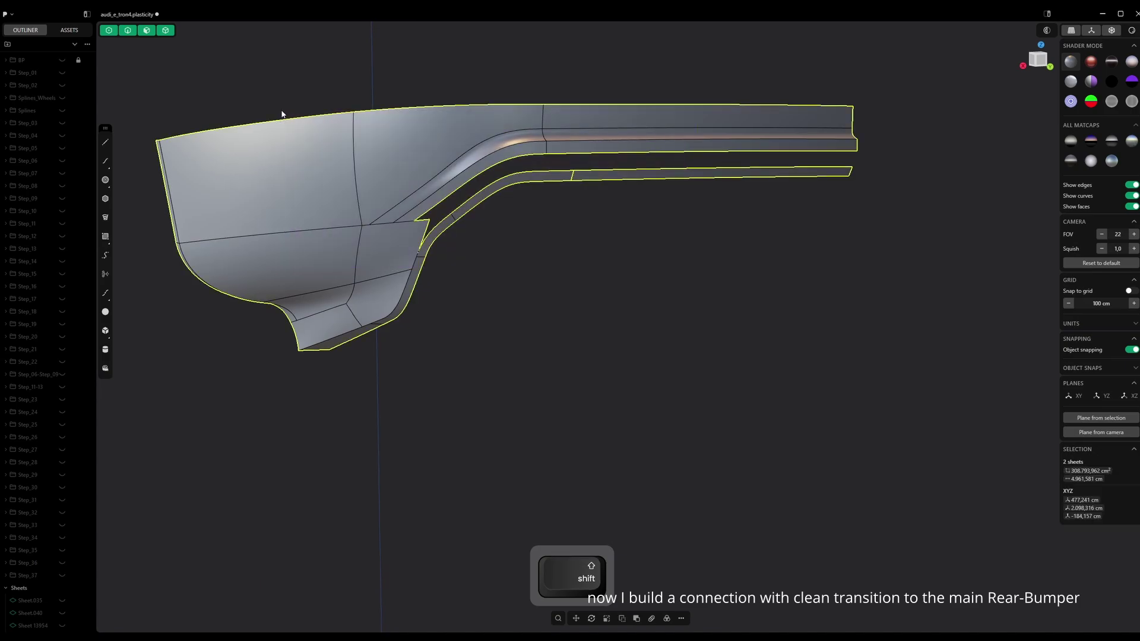
key("j")
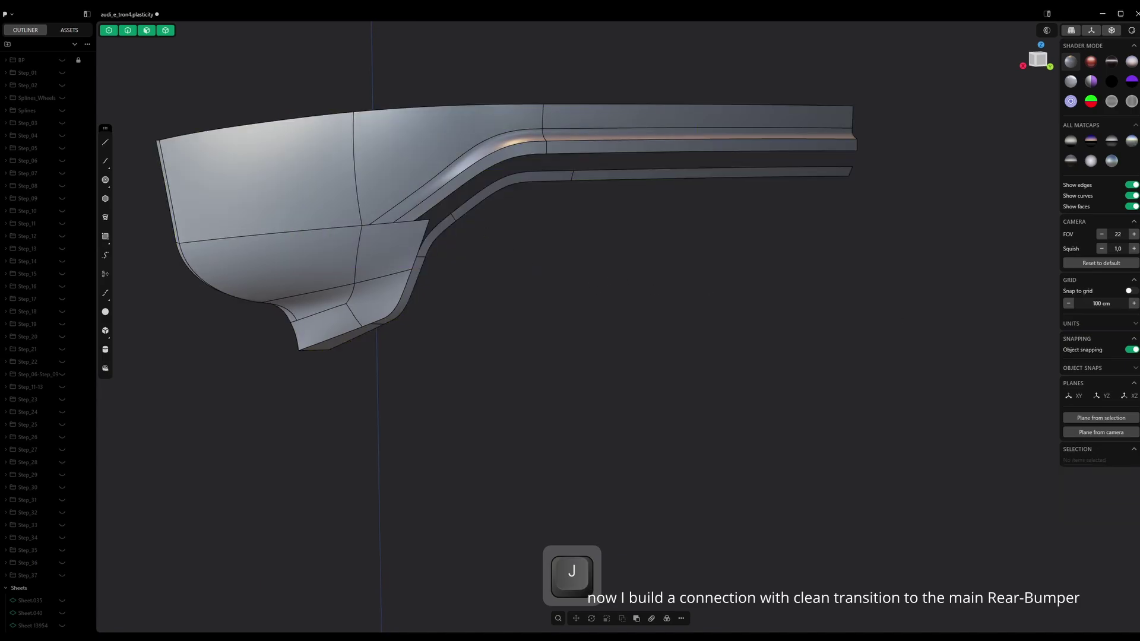
scroll(570, 234, "up", 5)
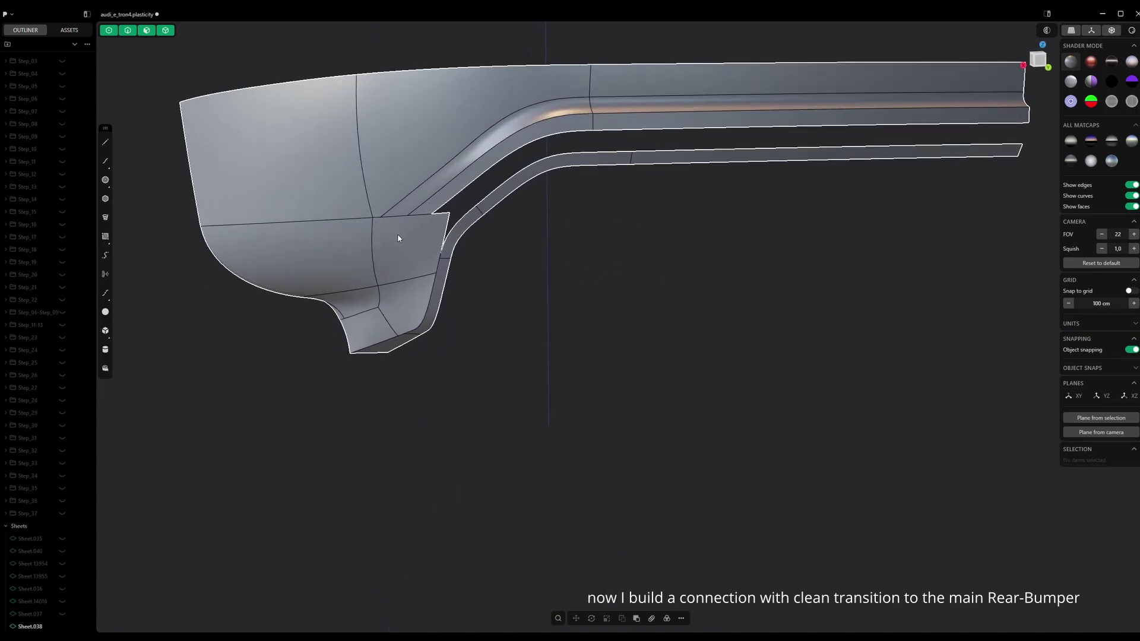
Duplicate the short exposed upper edge of the bumper face beside the strip's bend as a separate curve, working in the back view
scroll(469, 193, "up", 3)
middle_click_drag(415, 245, 508, 180, "shift")
left_click(537, 179)
key("e")
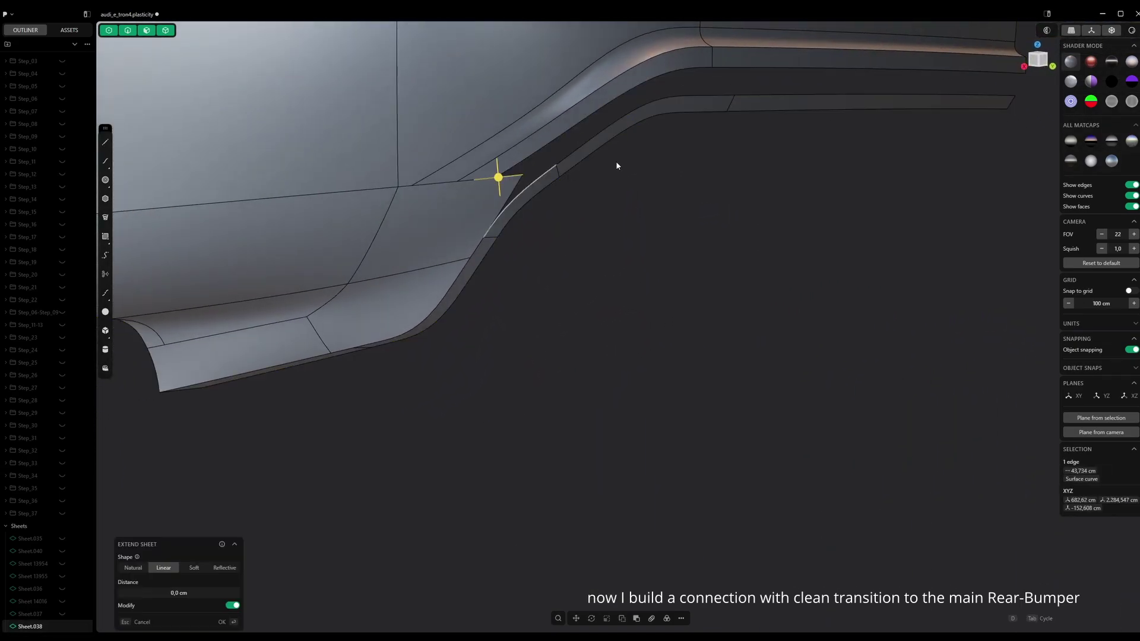
left_click(1045, 63)
middle_click_drag(552, 220, 597, 226, "shift")
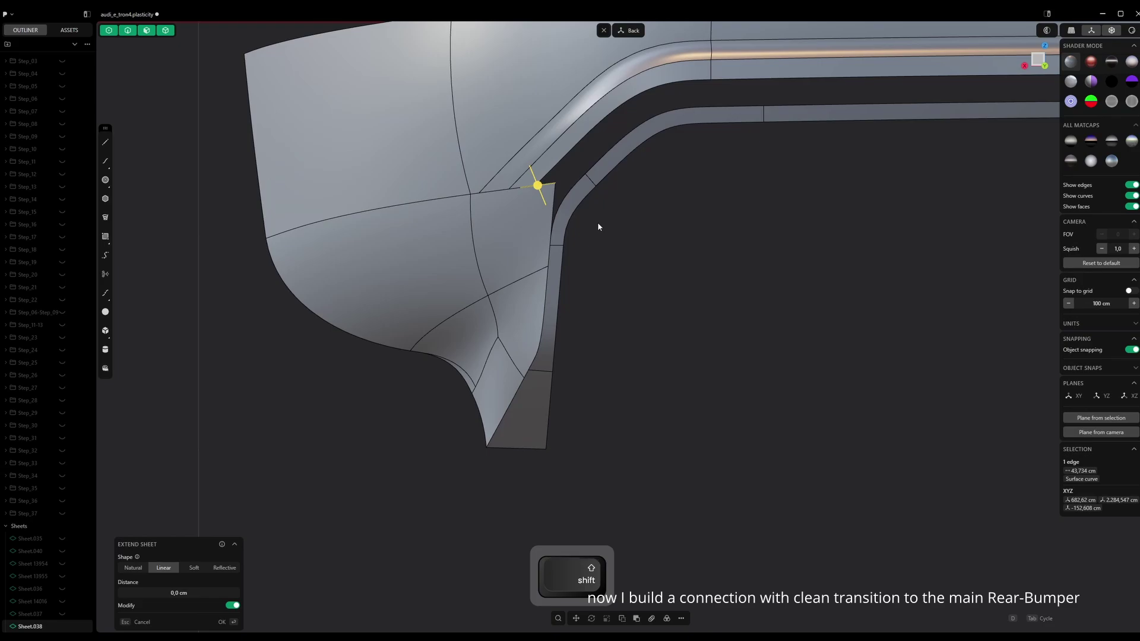
key("shift+d")
key("alt+r")
key("Return")
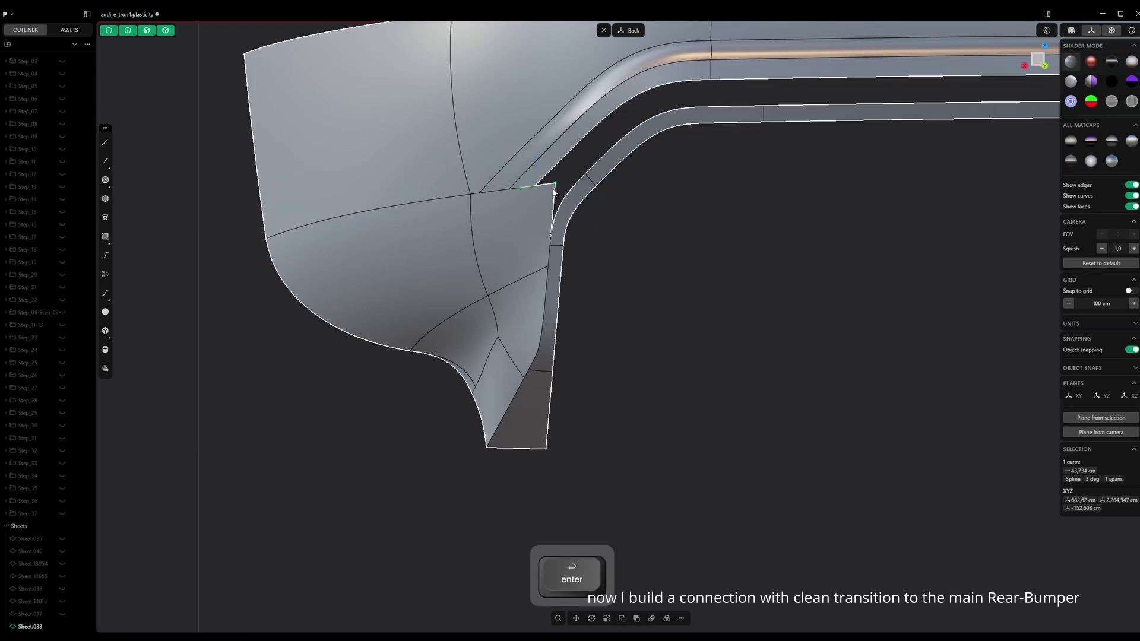
Extend the curve's inner end past the bent strip with the Natural shape
left_click_drag(550, 191, 572, 173)
key("d")
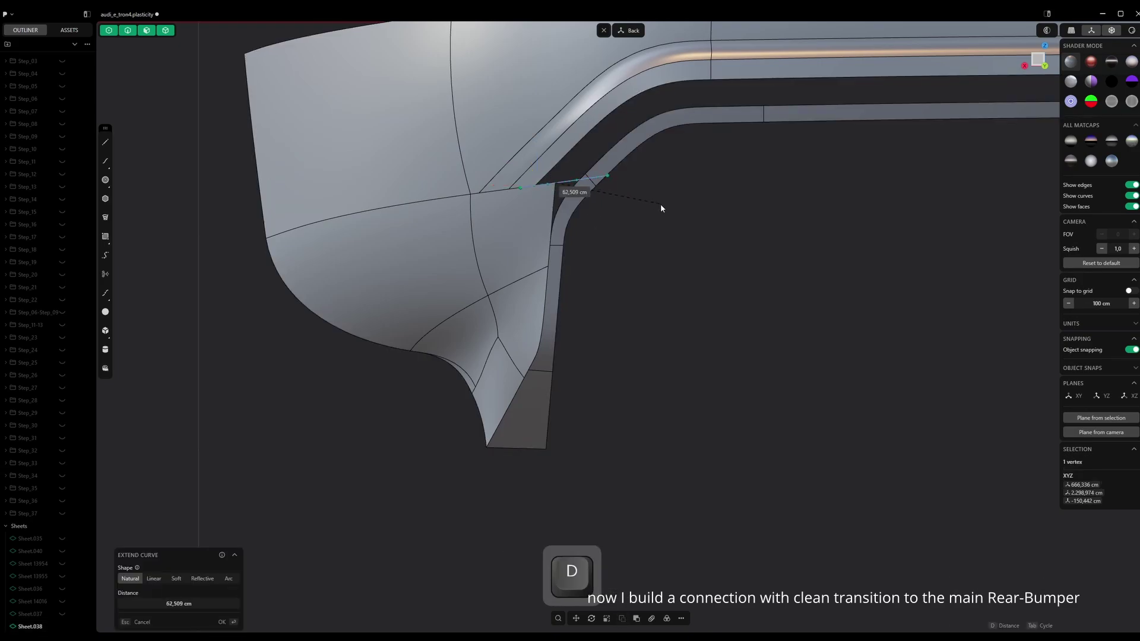
key("Return")
Unjoin the strip's bent corner face from the bumper sheet
left_click(615, 155)
key("o")
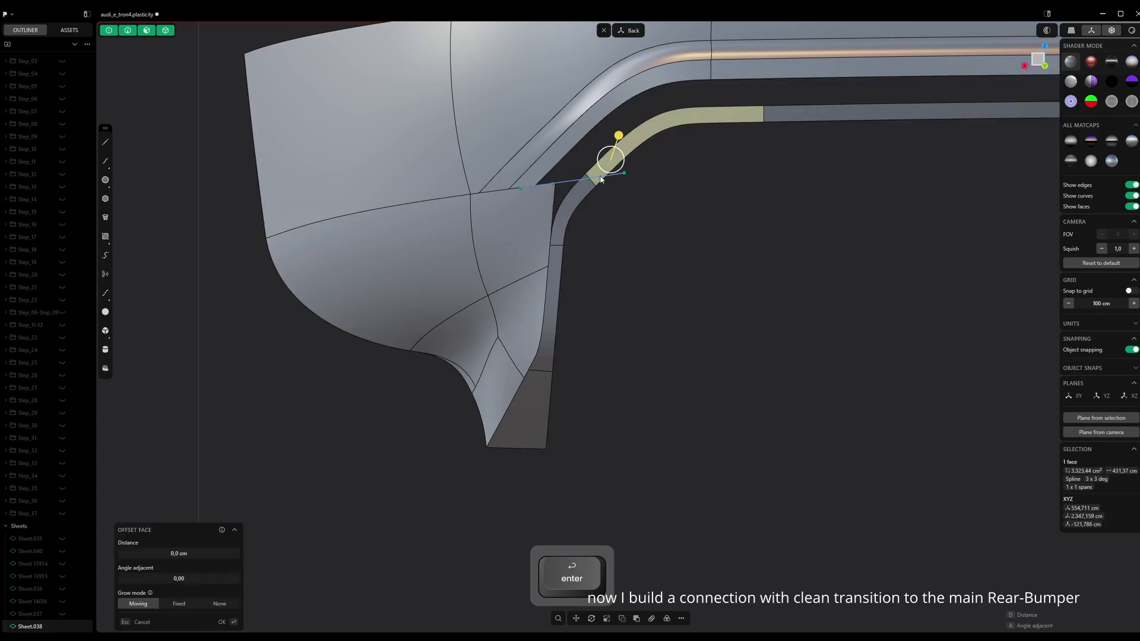
key("alt+j")
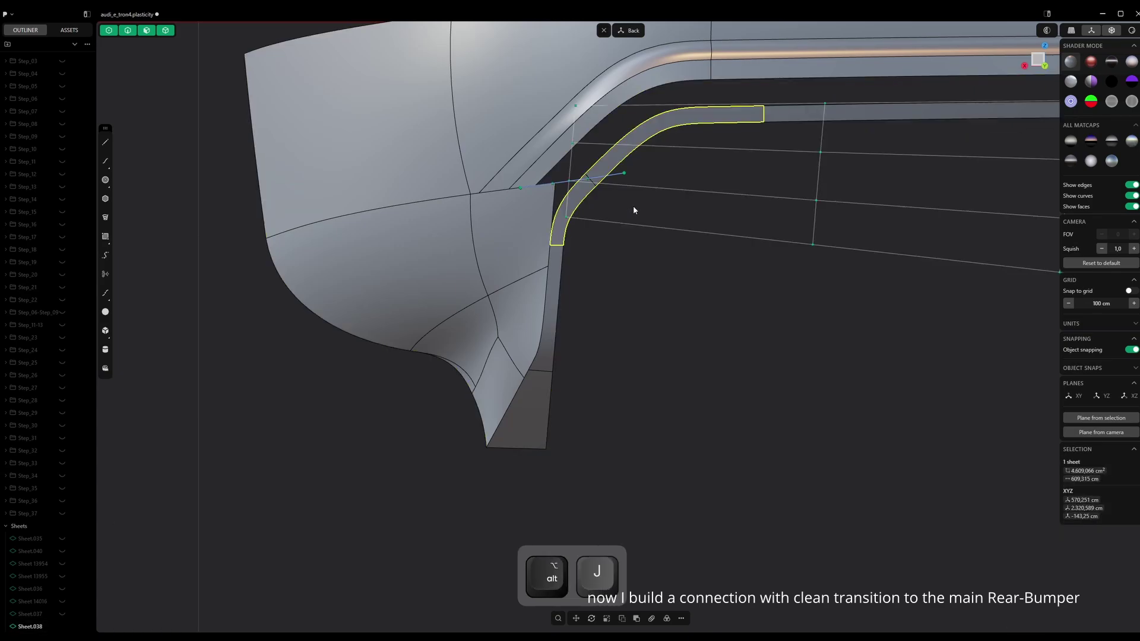
scroll(607, 192, "up", 5)
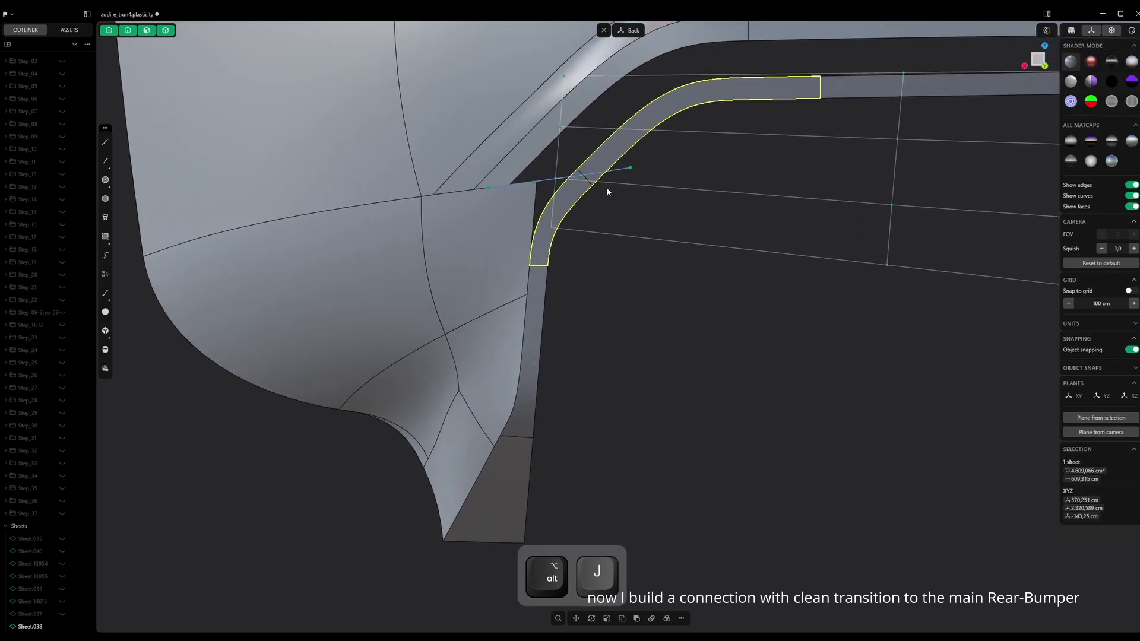
Split the strip's corner surface along the extended curve and delete the curve
left_click(606, 192)
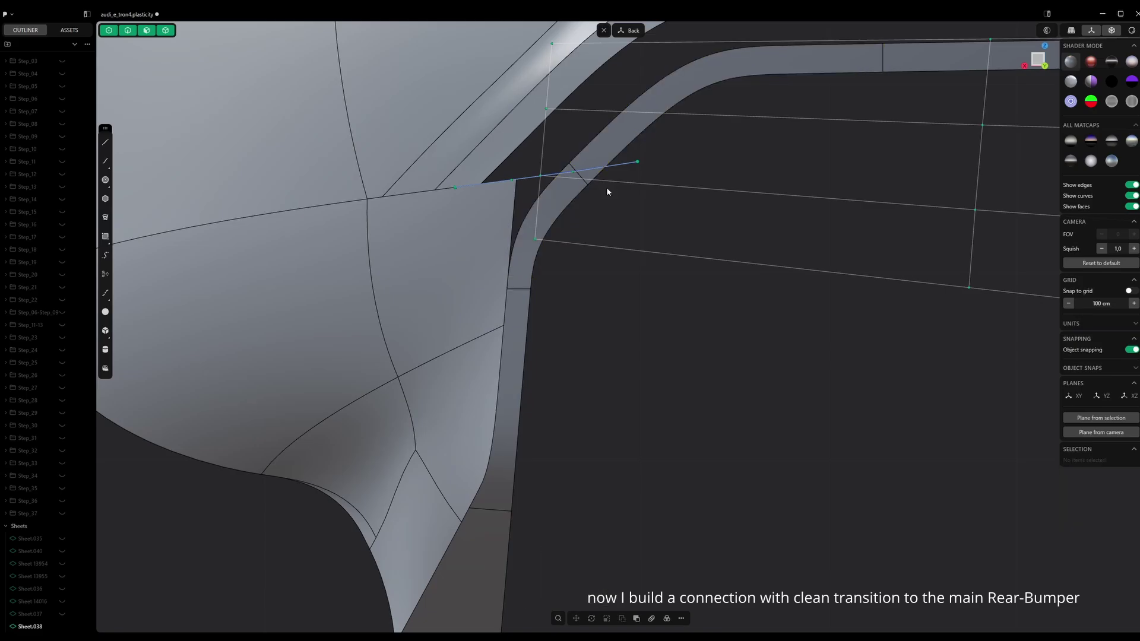
left_click(581, 183)
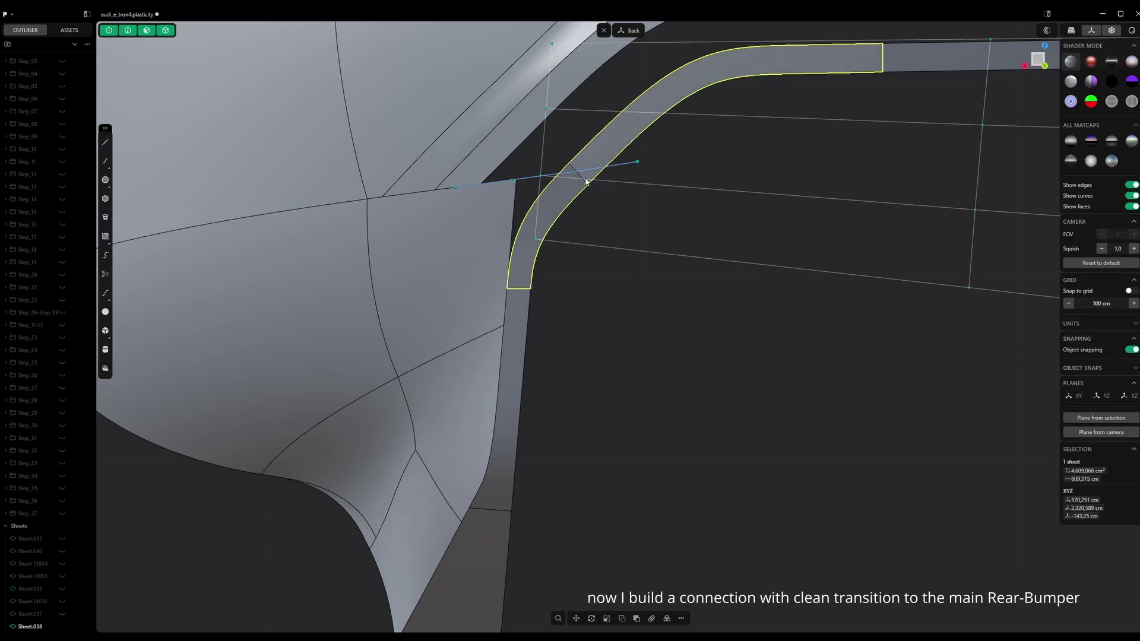
key("Return")
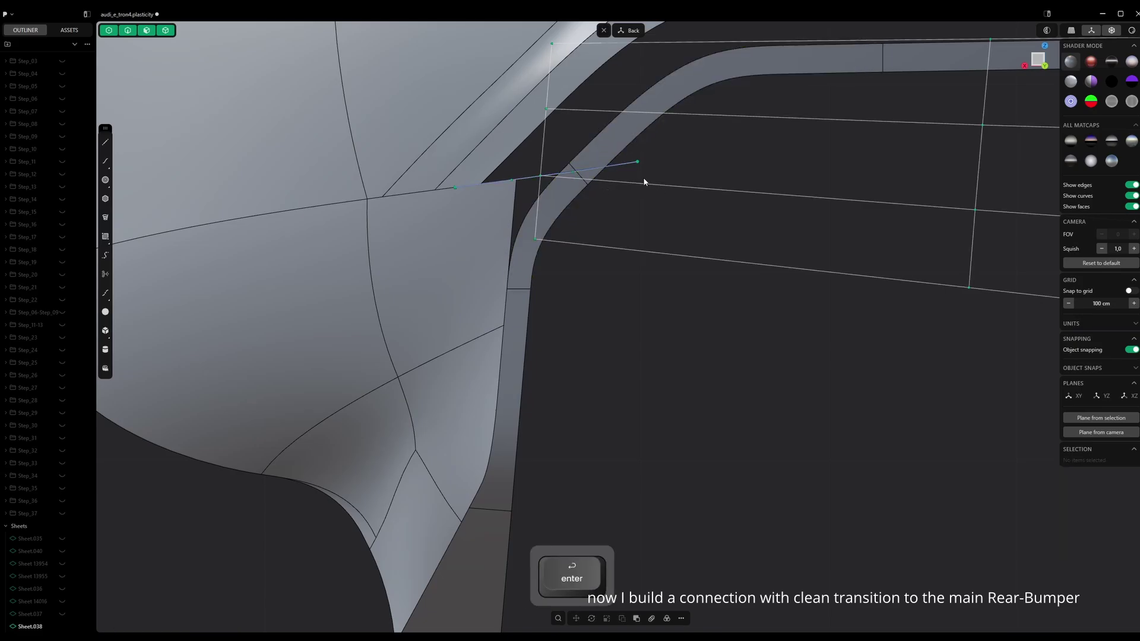
left_click_drag(632, 158, 631, 157)
key("Delete")
Join the split strip corner back to the surrounding bumper surfaces
scroll(627, 206, "down", 2)
middle_click_drag(543, 199, 692, 285)
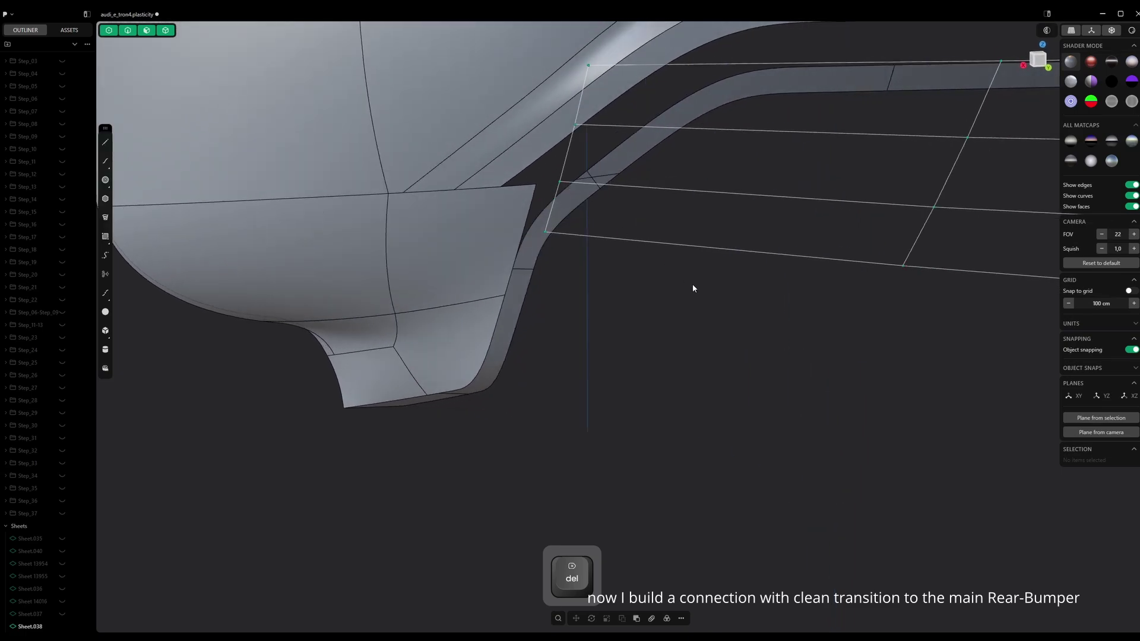
left_click_drag(692, 285, 497, 83)
key("j")
Delete the four-sided bumper face beside the strip's bend, leaving an opening for a new patch
middle_click_drag(461, 155, 488, 210)
left_click(493, 204)
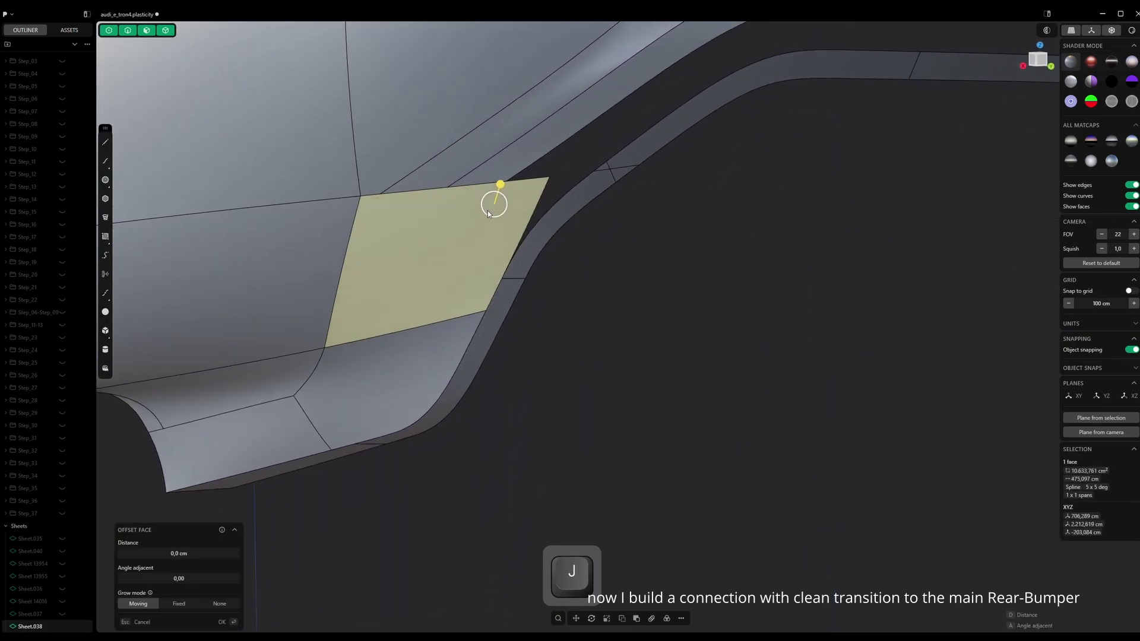
key("shift+x")
Bridge the bumper's horizontal crease edge and the split line on the strip with a curve across the opening
left_click(351, 196)
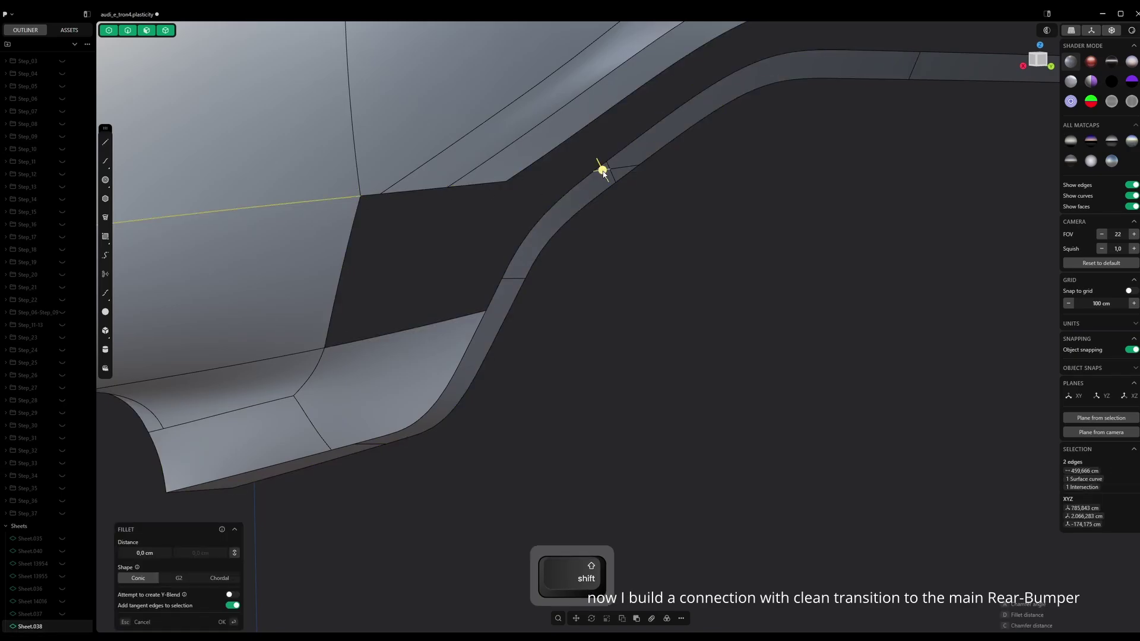
key("b")
key("Return")
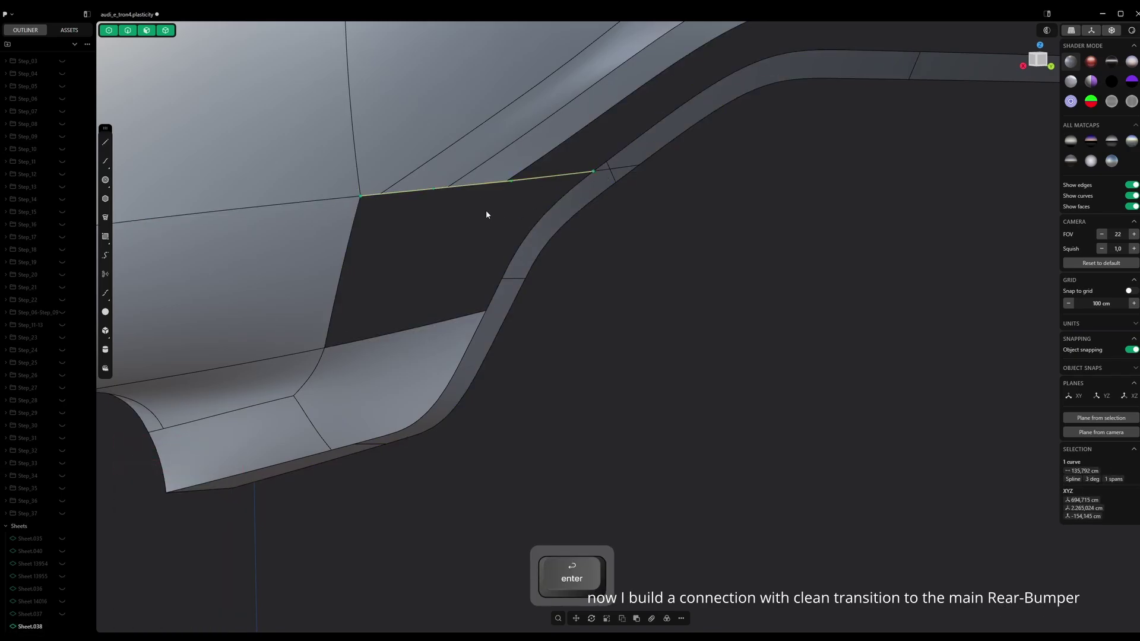
Fill the opening with a quad-sided XNurbs surface, G2 to the bumper, G0 along the strip, flatness 1.00, and delete the bridge curve
middle_click_drag(486, 211, 455, 214)
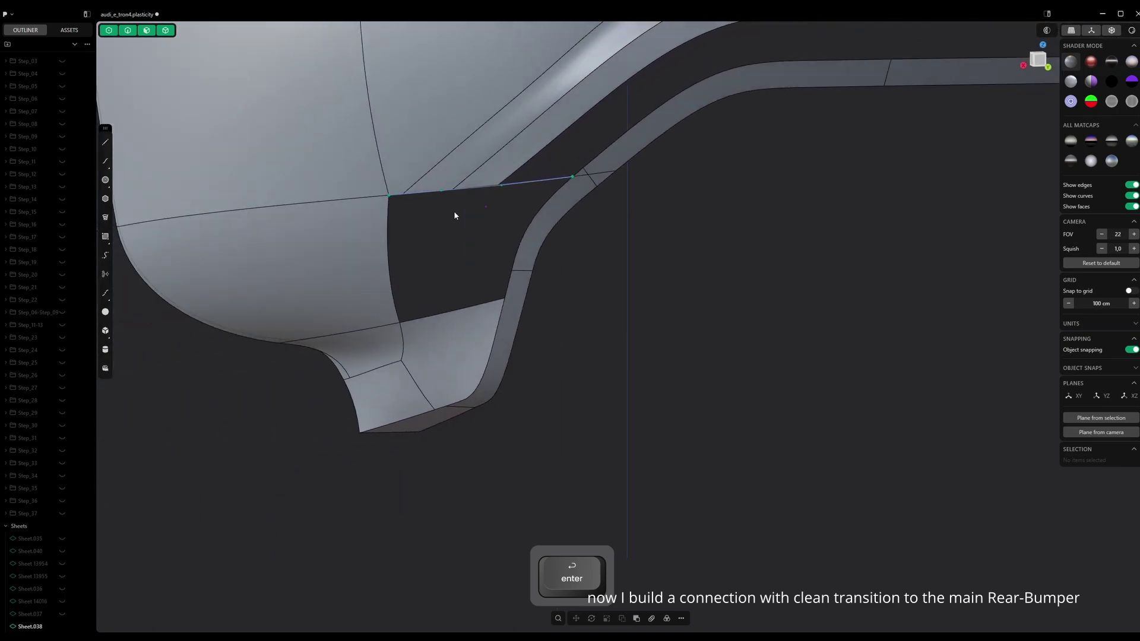
left_click(389, 206)
left_click(388, 206)
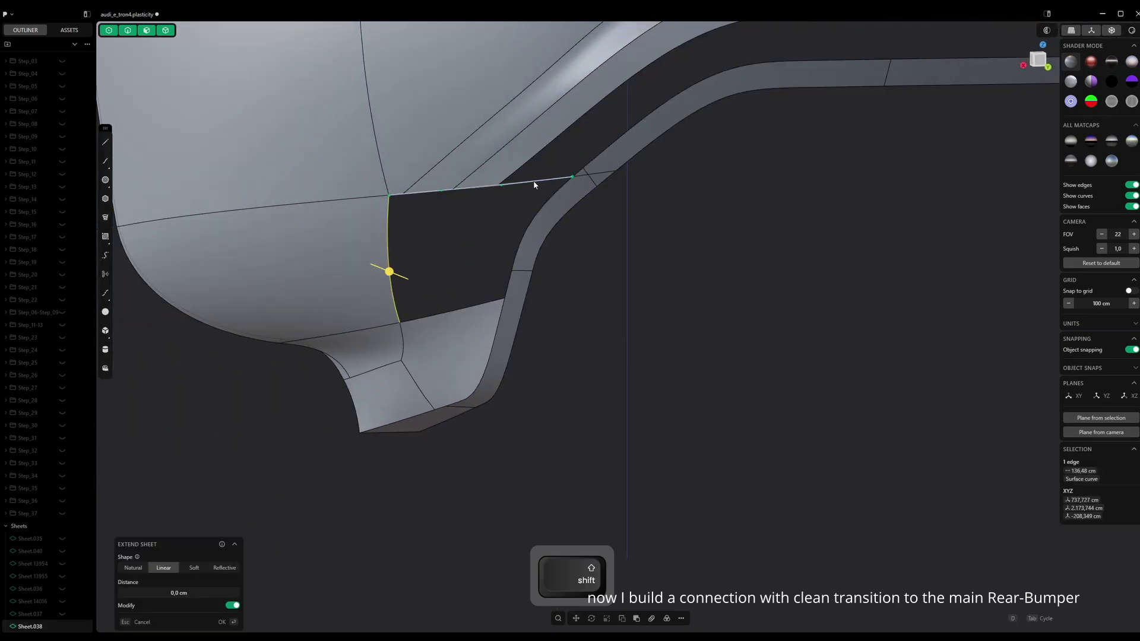
left_click(534, 181, "shift")
left_click(541, 207, "shift")
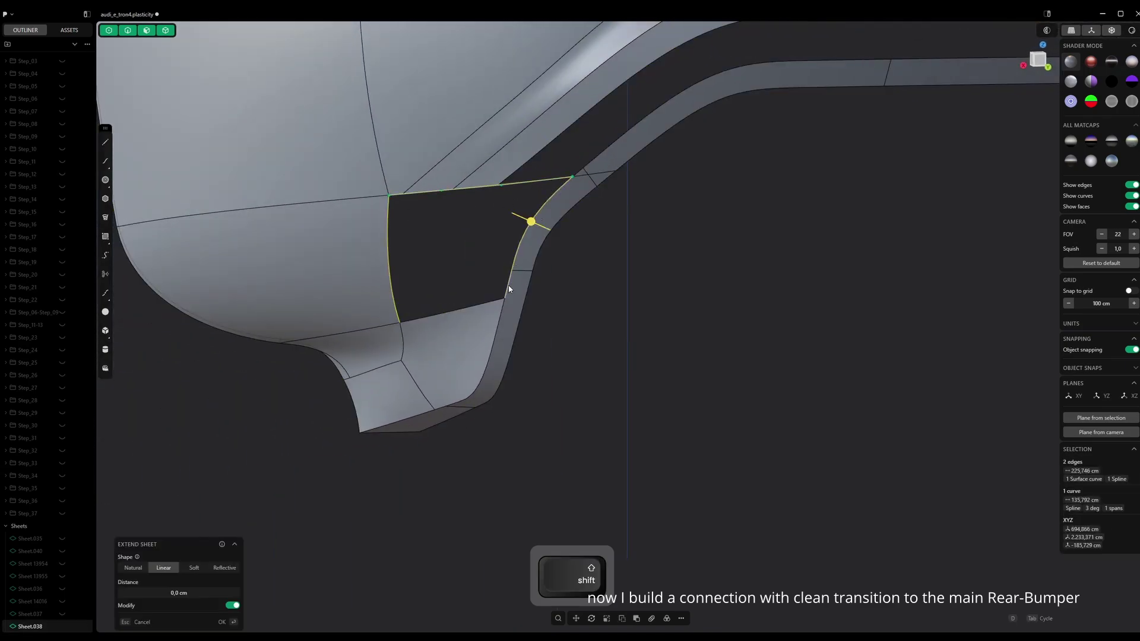
key("shift+w")
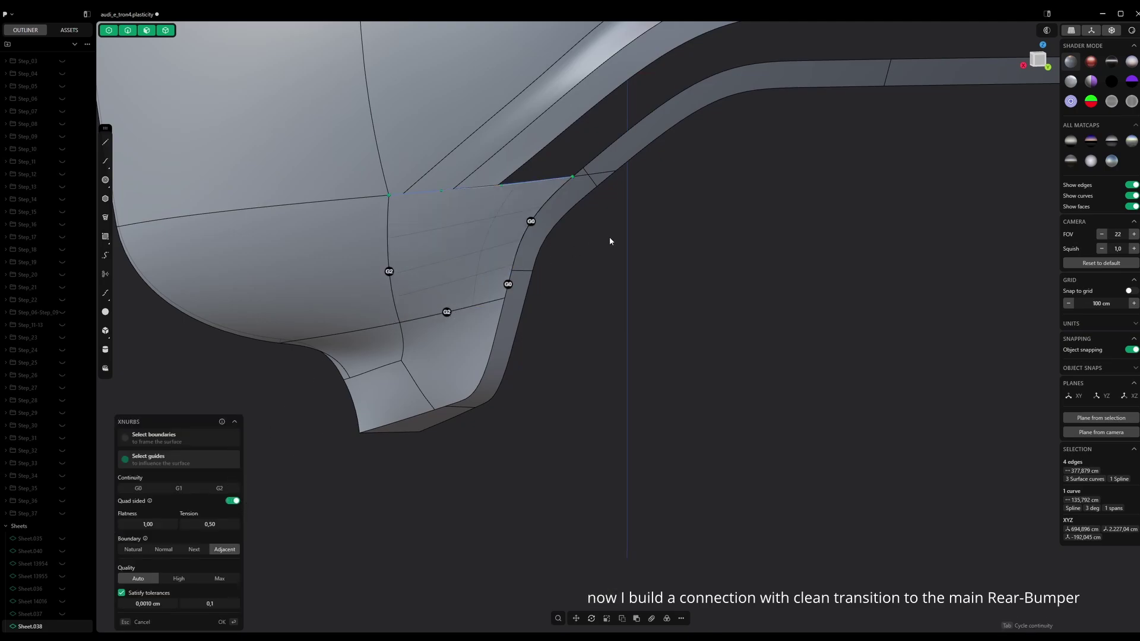
key("Return")
key("Delete")
Join the new XNurbs patch with the surrounding bumper and strip surfaces
middle_click_drag(575, 244, 653, 330)
left_click_drag(658, 335, 525, 230)
key("j")
scroll(556, 216, "up", 2)
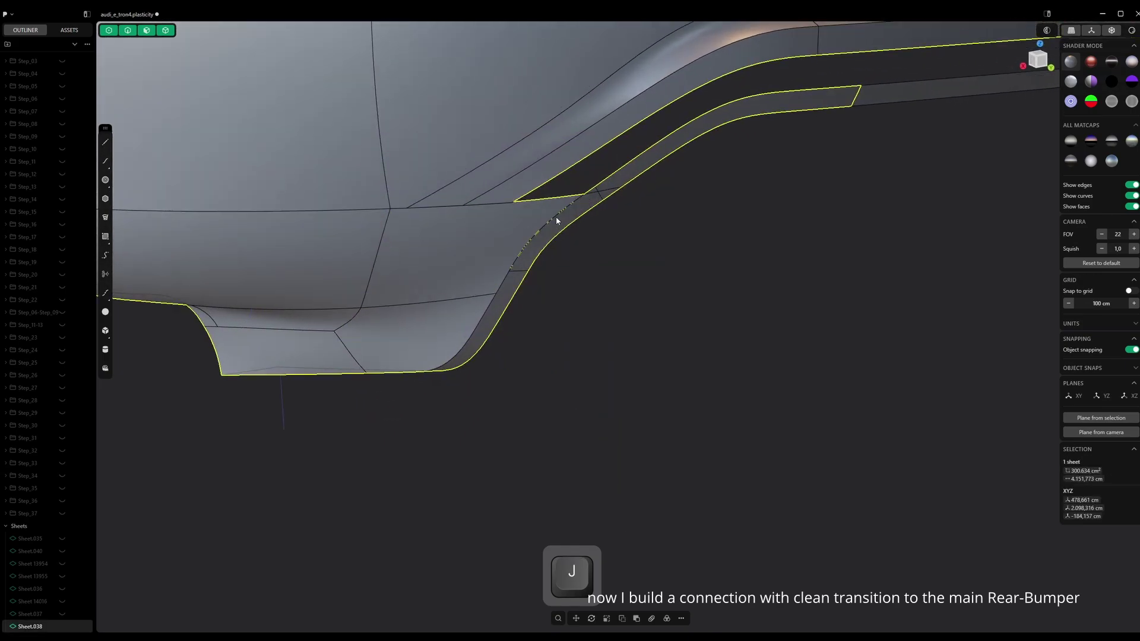
In the back view, duplicate the two long edges of the narrow face above the gap as curves and select their lower endpoints
middle_click_drag(556, 216, 589, 156)
left_click(589, 157)
scroll(475, 207, "up", 1)
middle_click_drag(475, 210, 453, 229)
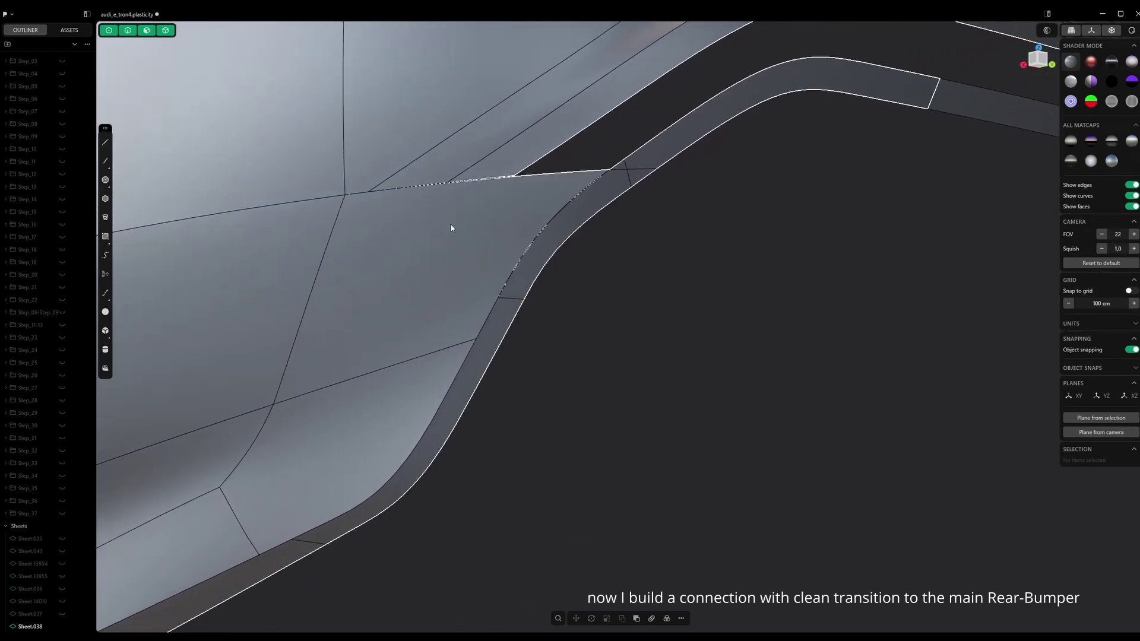
left_click(1040, 56)
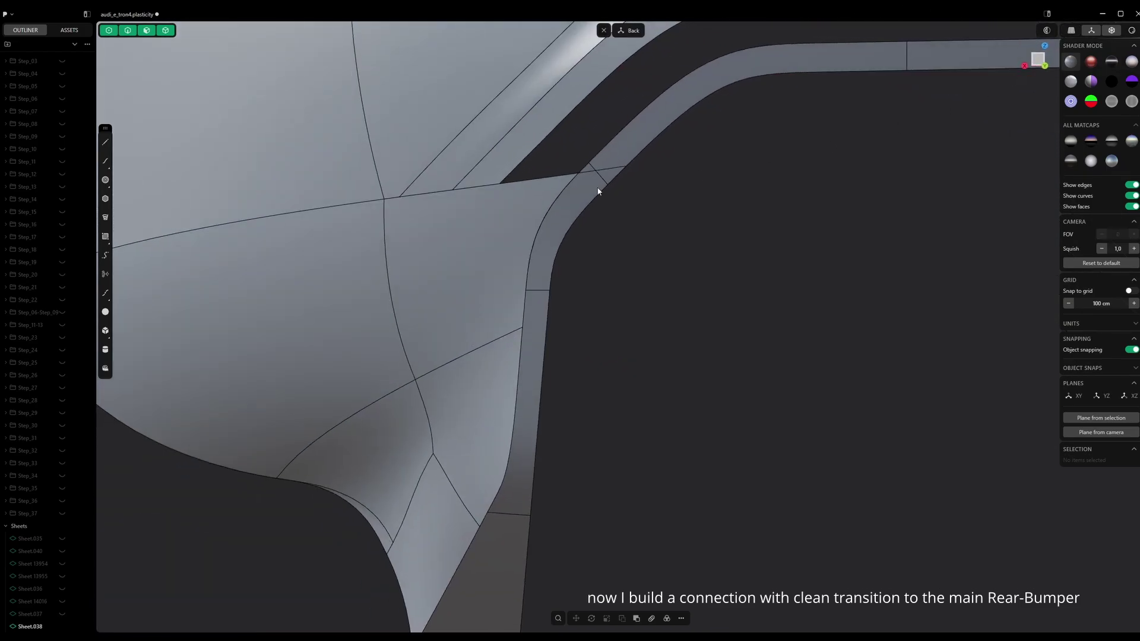
left_click(478, 166)
key("b")
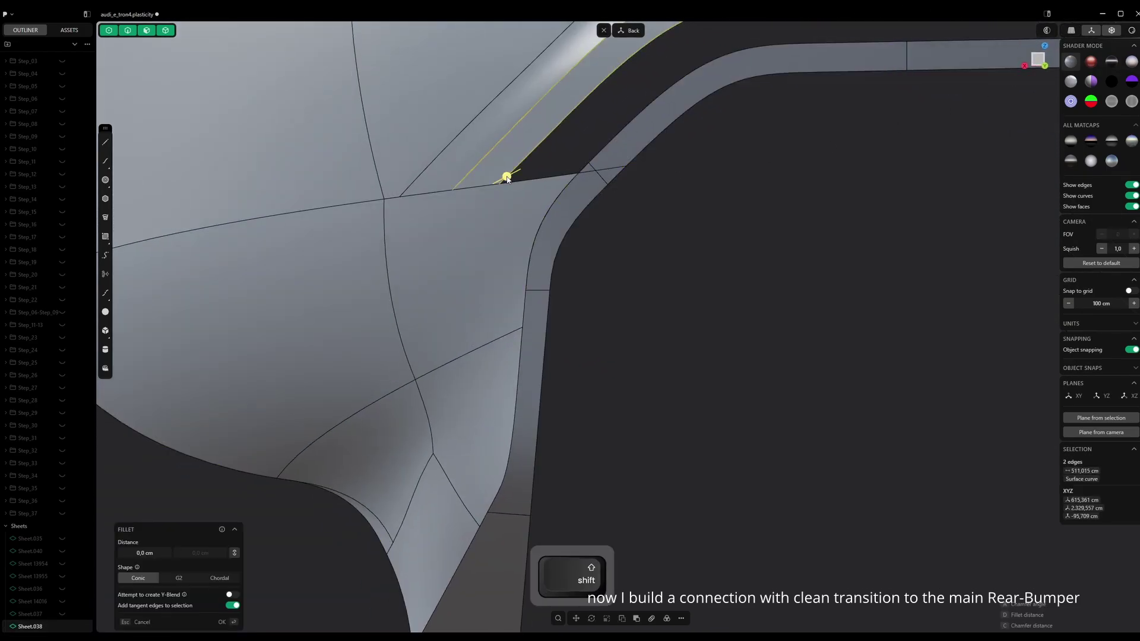
key("shift+r")
key("Return")
left_click_drag(414, 216, 513, 184)
key("shift+e")
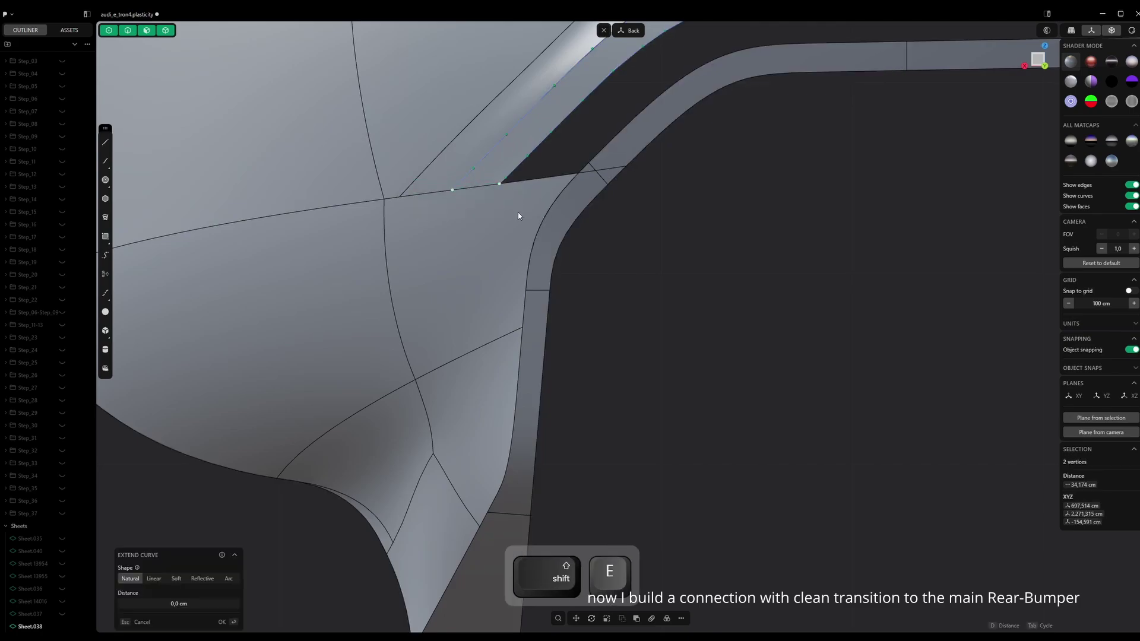
key("d")
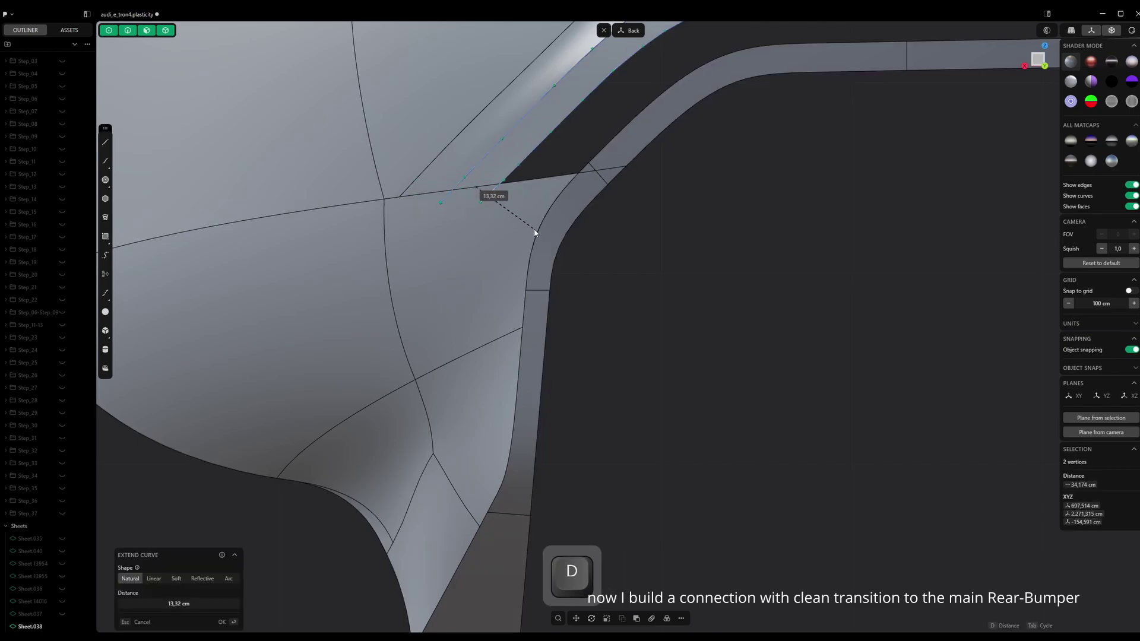
key("Escape")
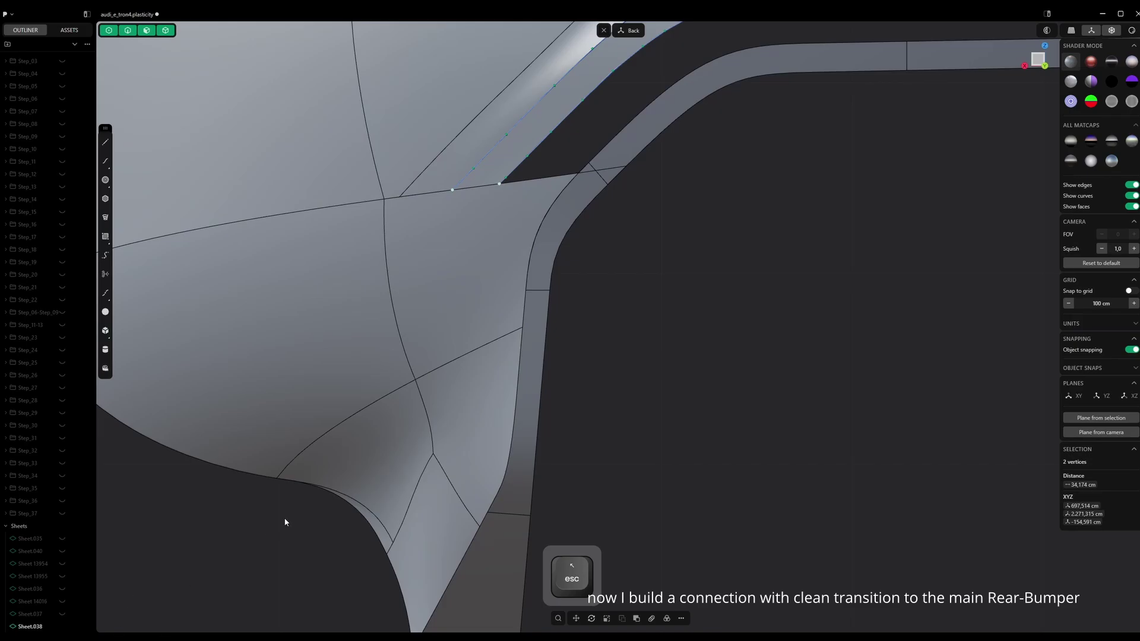
Extend the lower ends of both curves onto the new patch with the Linear shape
key("shift+e")
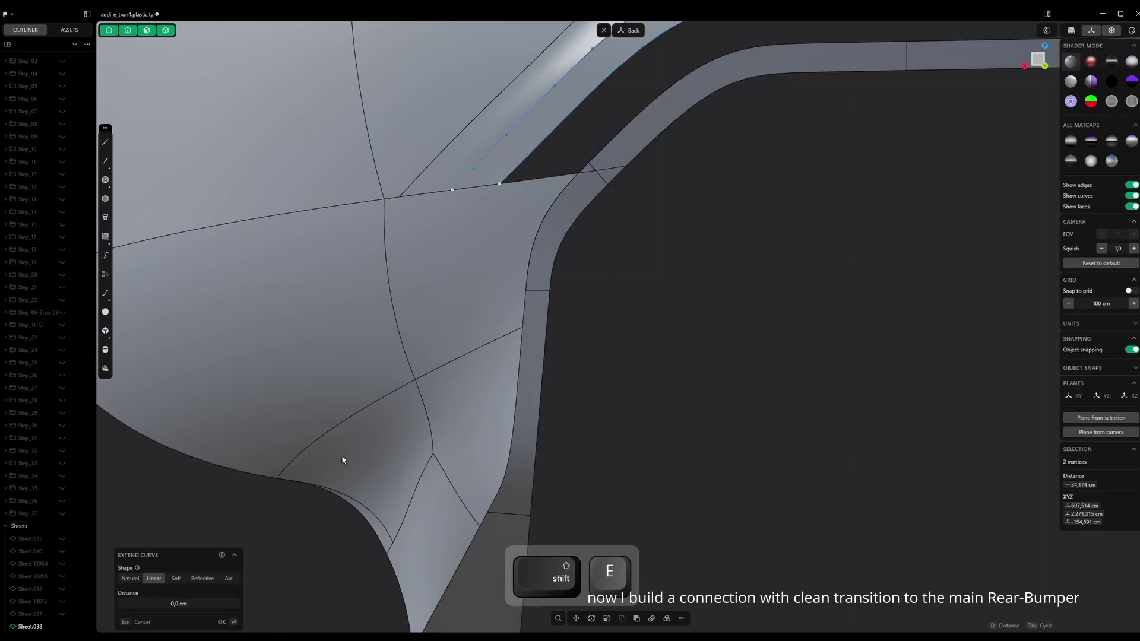
key("d")
left_click(543, 379)
key("Return")
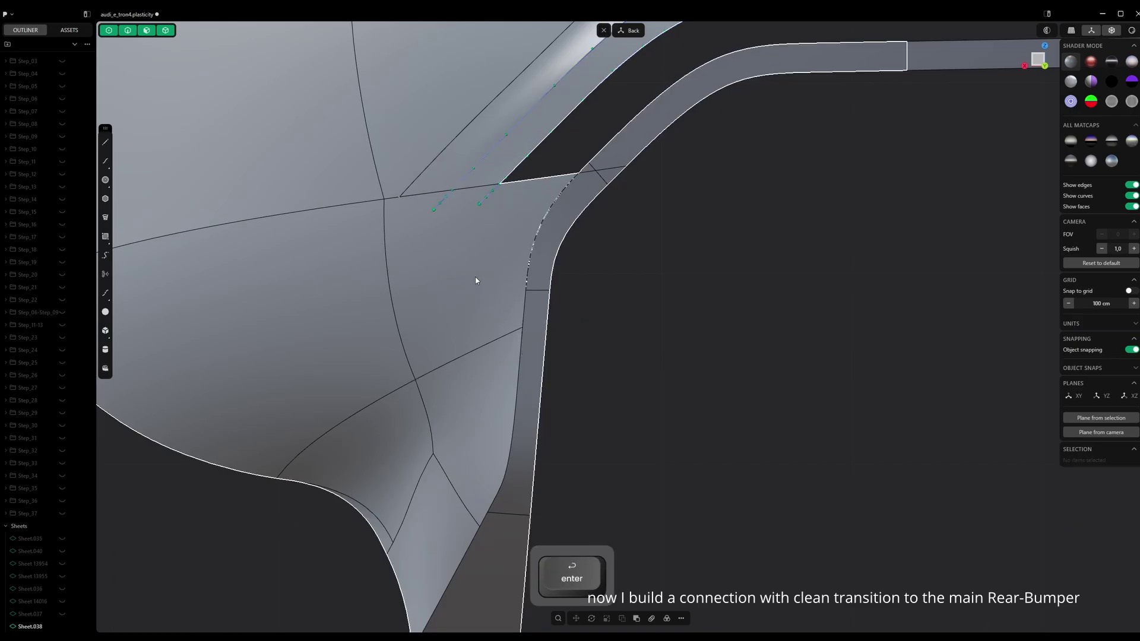
Unjoin the new four-sided patch from the bumper sheet
left_click(474, 278)
left_click(472, 276)
key("Escape")
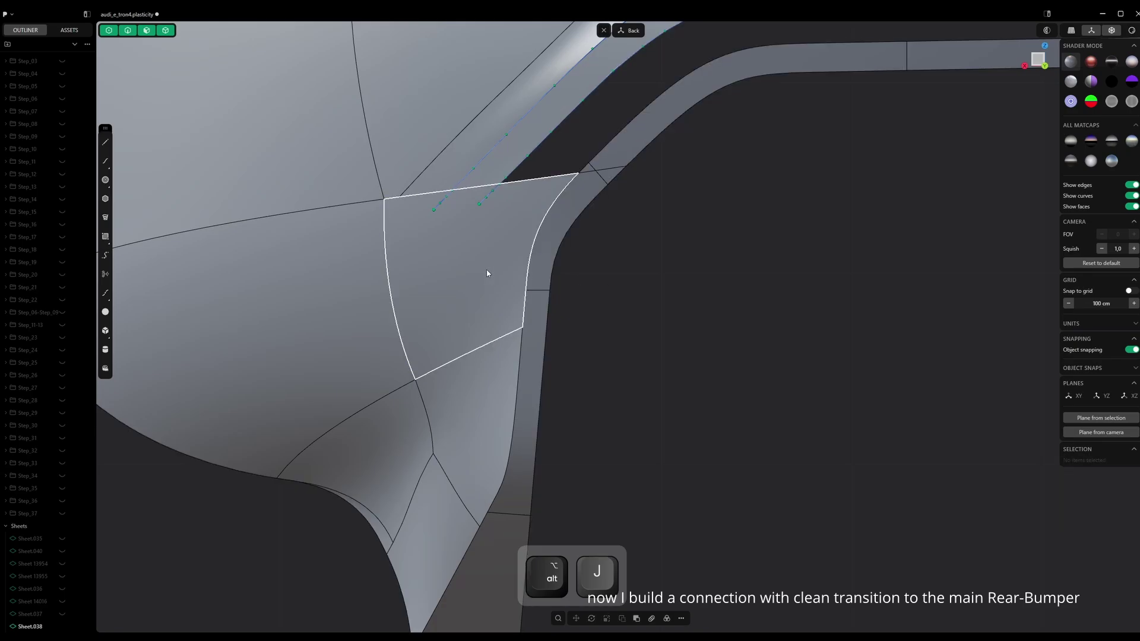
Imprint the two extended curves onto the four-sided patch
left_click(487, 273)
left_click(482, 202, "shift")
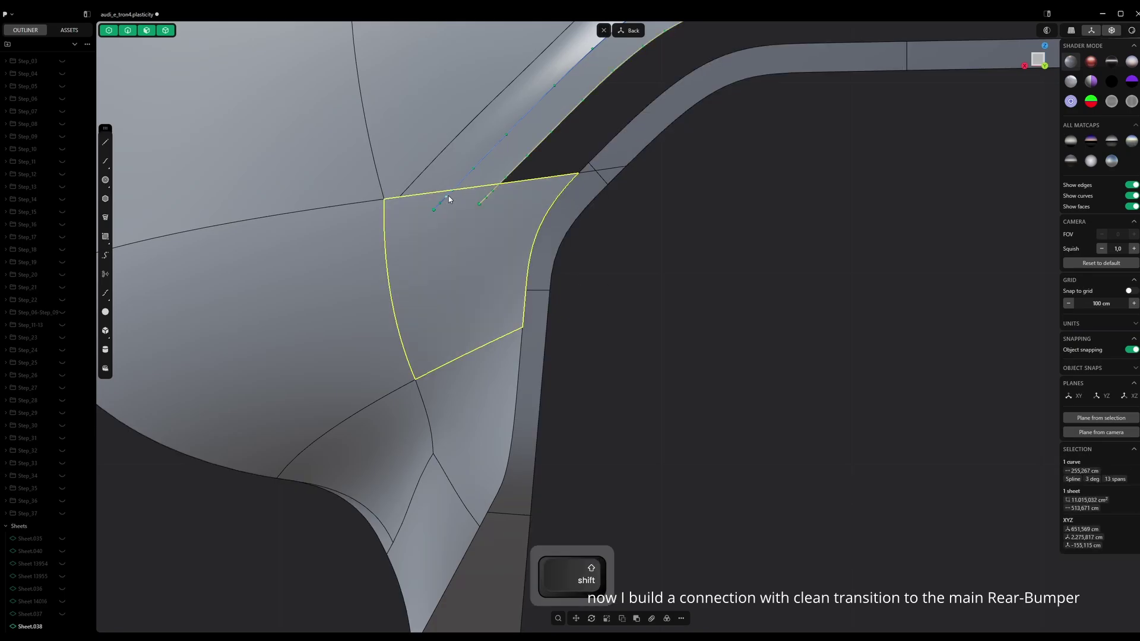
left_click(448, 196, "shift")
key("shift+i")
key("Return")
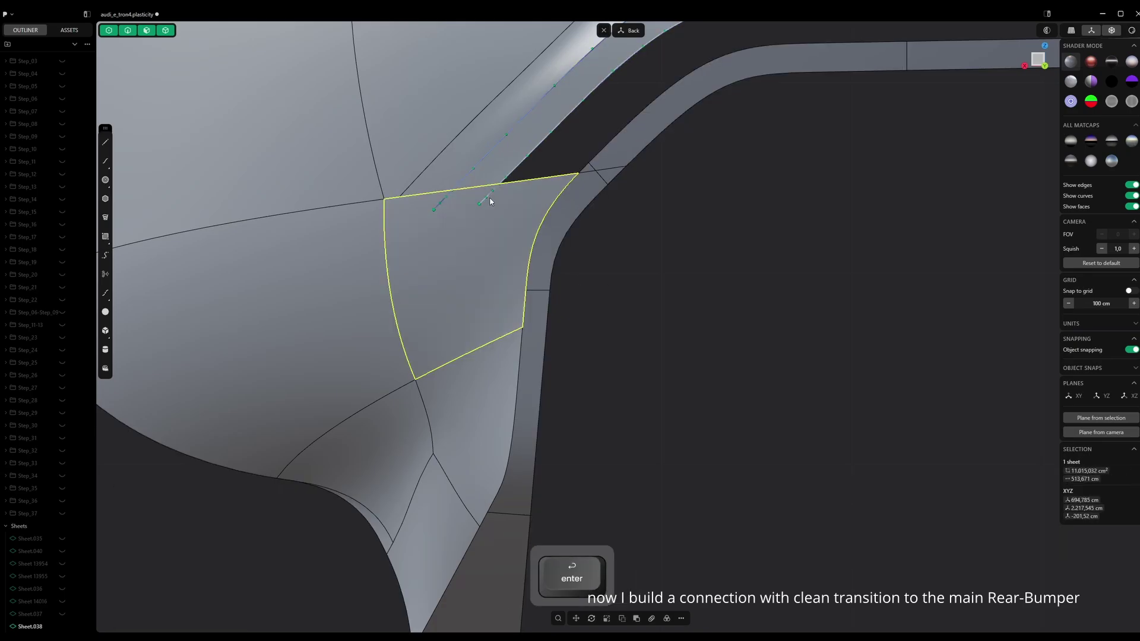
left_click(589, 231)
middle_click_drag(589, 231, 501, 191)
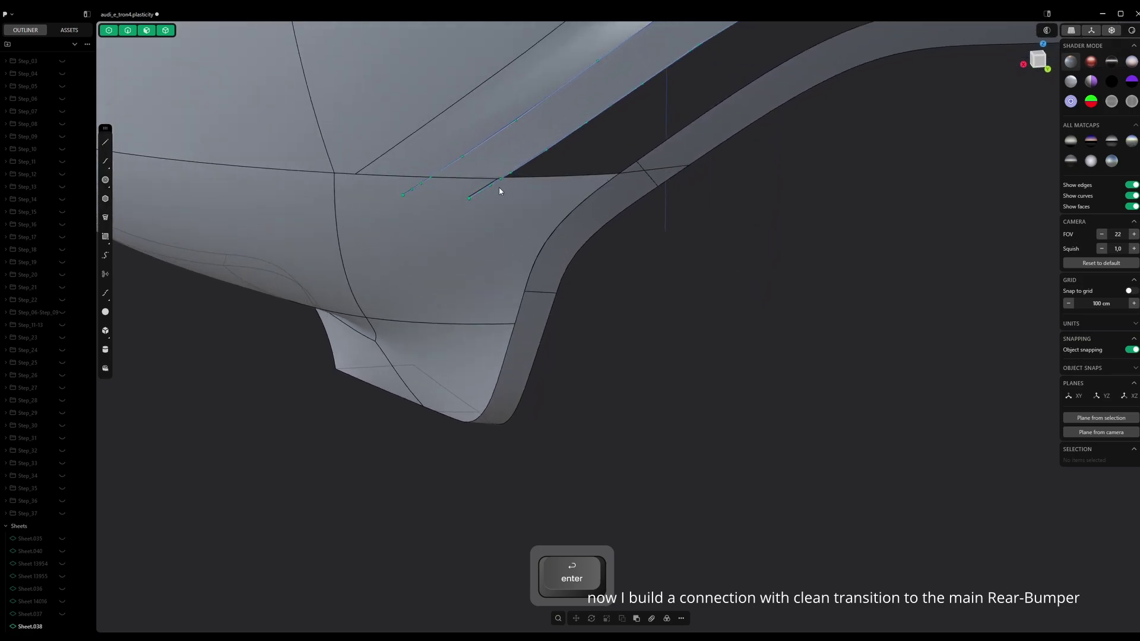
Delete the two extended curves that were imprinted onto the four-sided patch
left_click(496, 184)
key("Delete")
left_click(456, 161)
key("Delete")
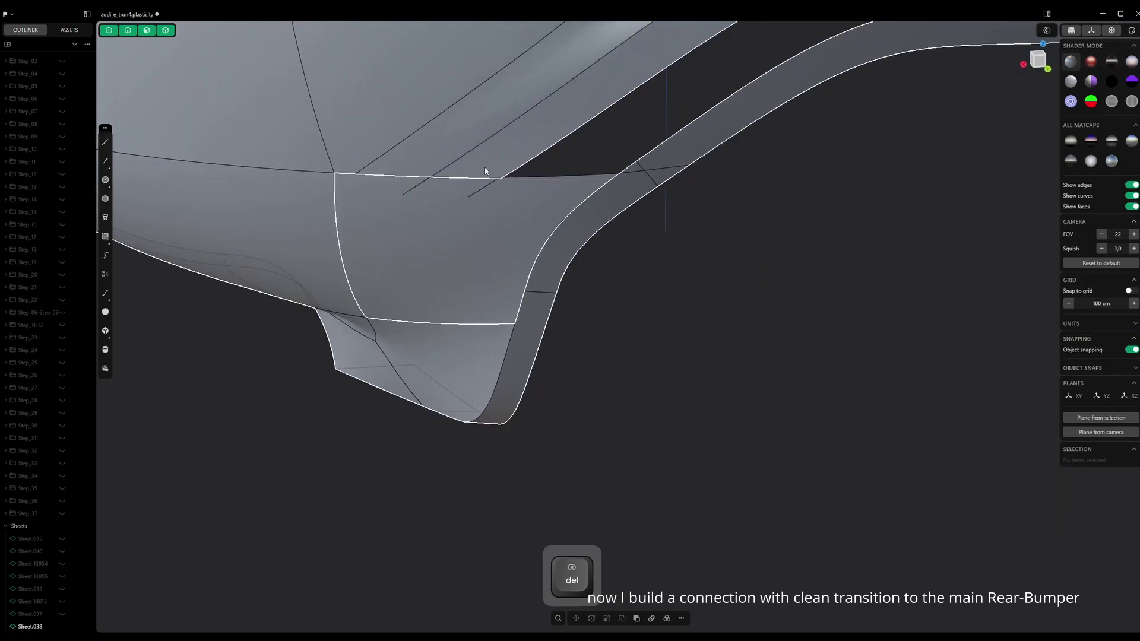
Split the narrow face above the gap with one crosswise cut partway up its sloping section
scroll(502, 173, "down", 3)
middle_click_drag(559, 95, 579, 135, "shift")
left_click(575, 168)
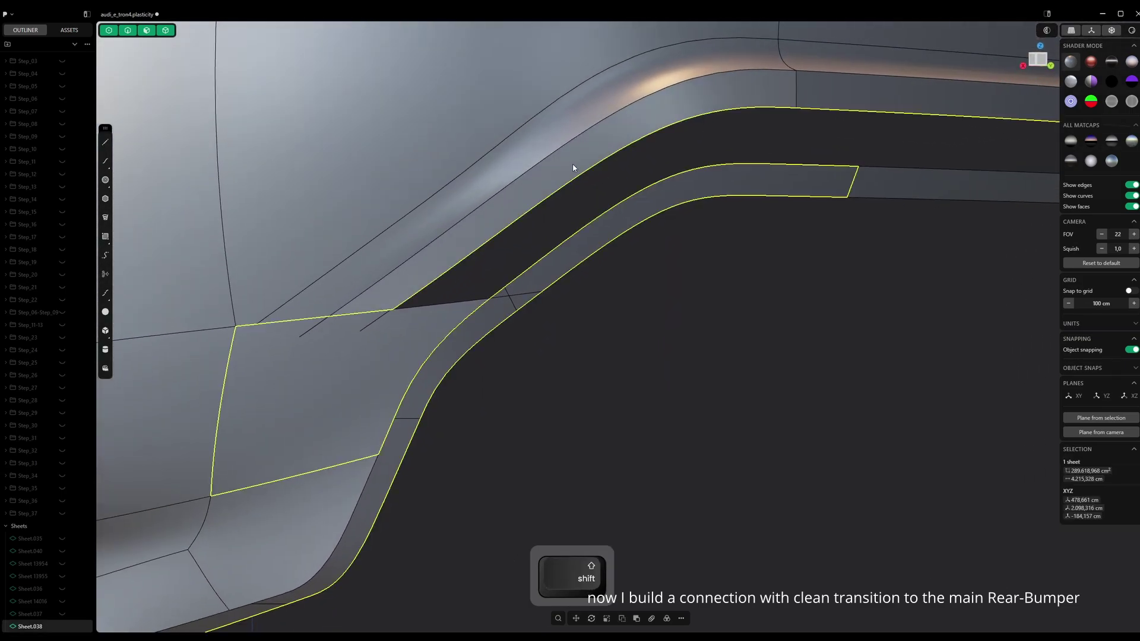
left_click(573, 166)
key("ctrl+r")
key("Tab")
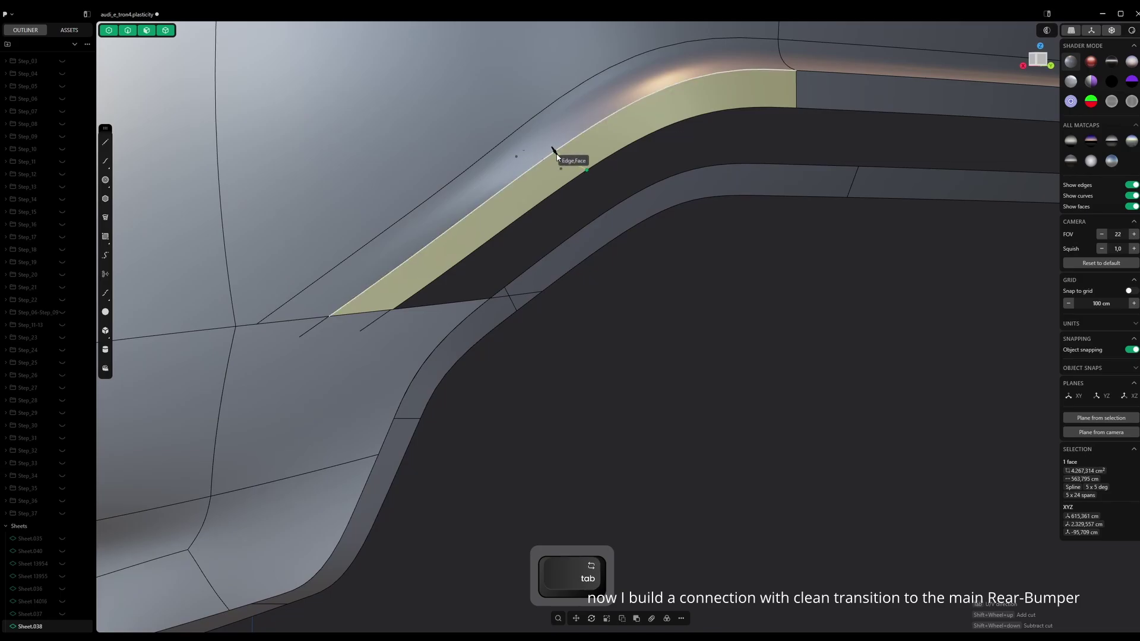
left_click(543, 161)
left_click(544, 210)
Delete the lower piece of the split narrow face, between the new cut and the four-sided patch
left_click(489, 217)
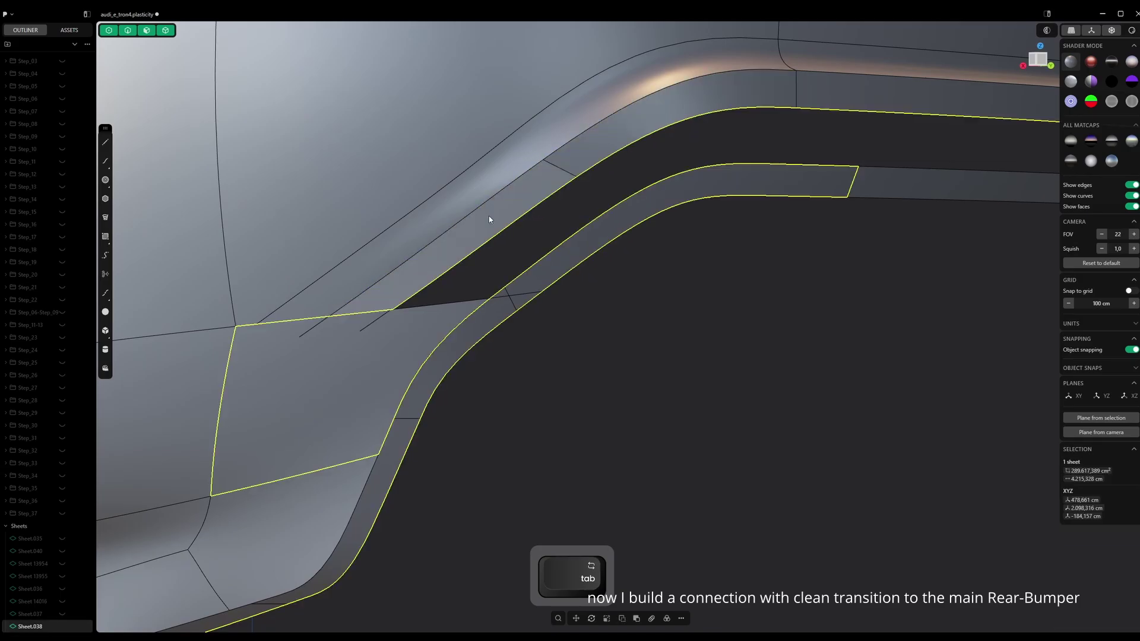
left_click(488, 217)
middle_click_drag(496, 219, 468, 296)
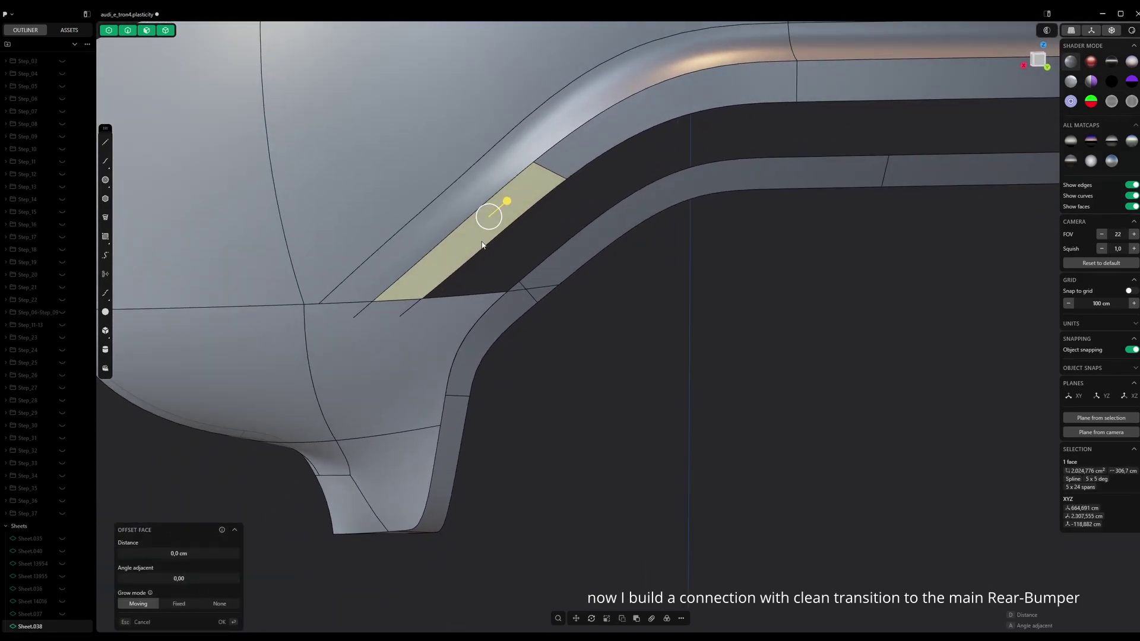
key("shift+x")
Bridge the outer edge of the remaining narrow face to the matching imprinted line on the four-sided patch with a curve
left_click(411, 309)
key("f")
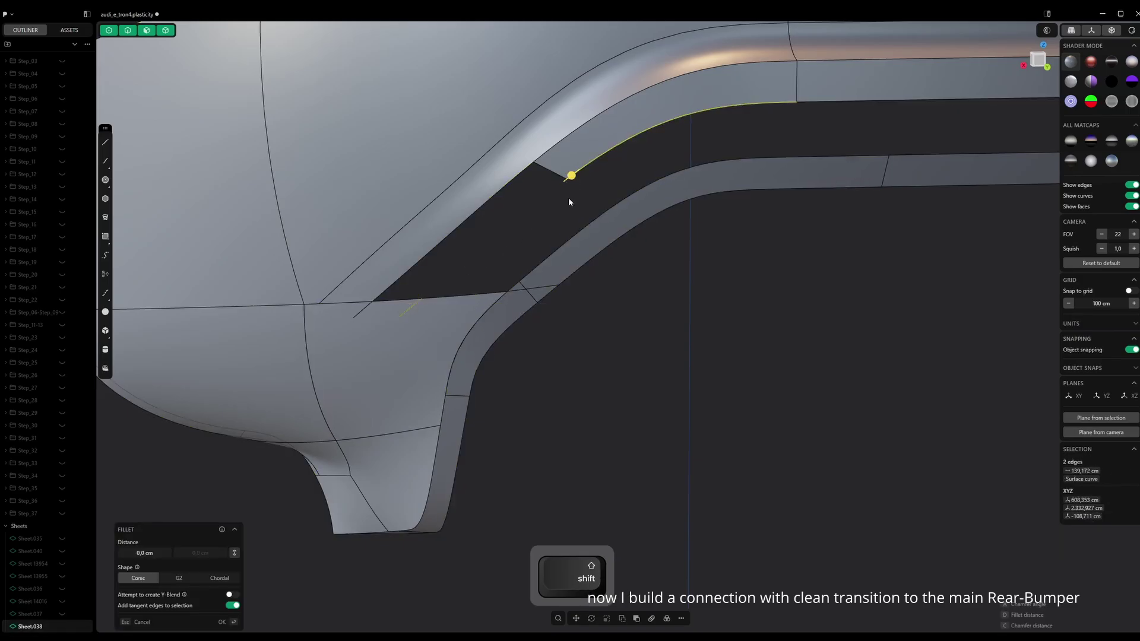
key("b")
mouse_move(553, 201)
middle_mouse_down()
mouse_move(555, 183)
mouse_move(577, 193)
mouse_move(389, 306)
middle_mouse_up()
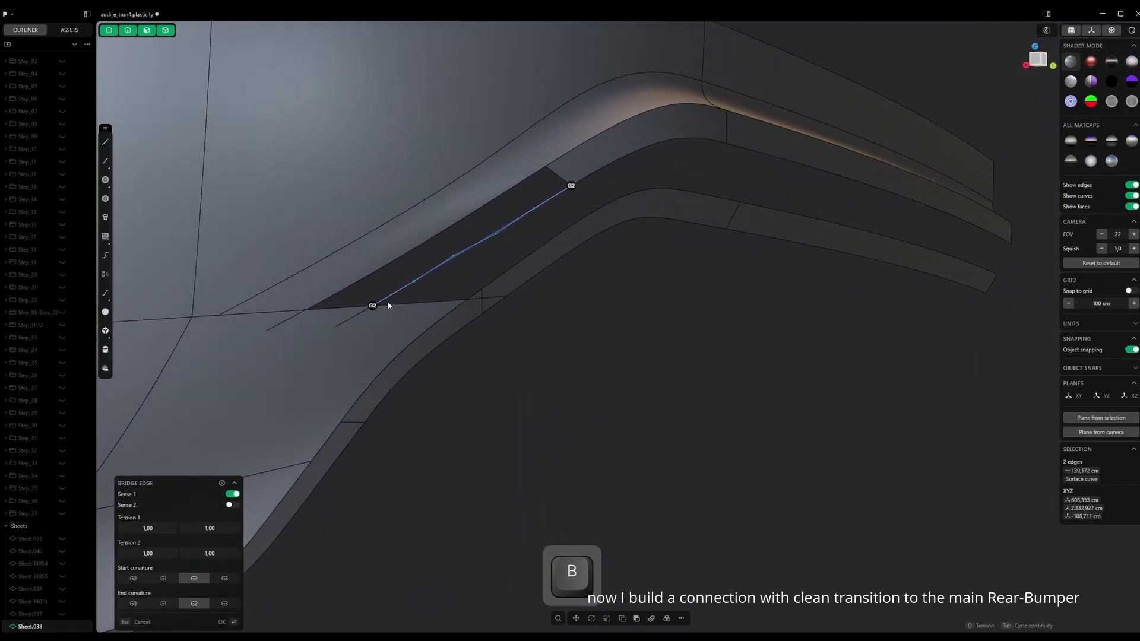
middle_click_drag(432, 252, 402, 262)
key("Return")
left_click(482, 187)
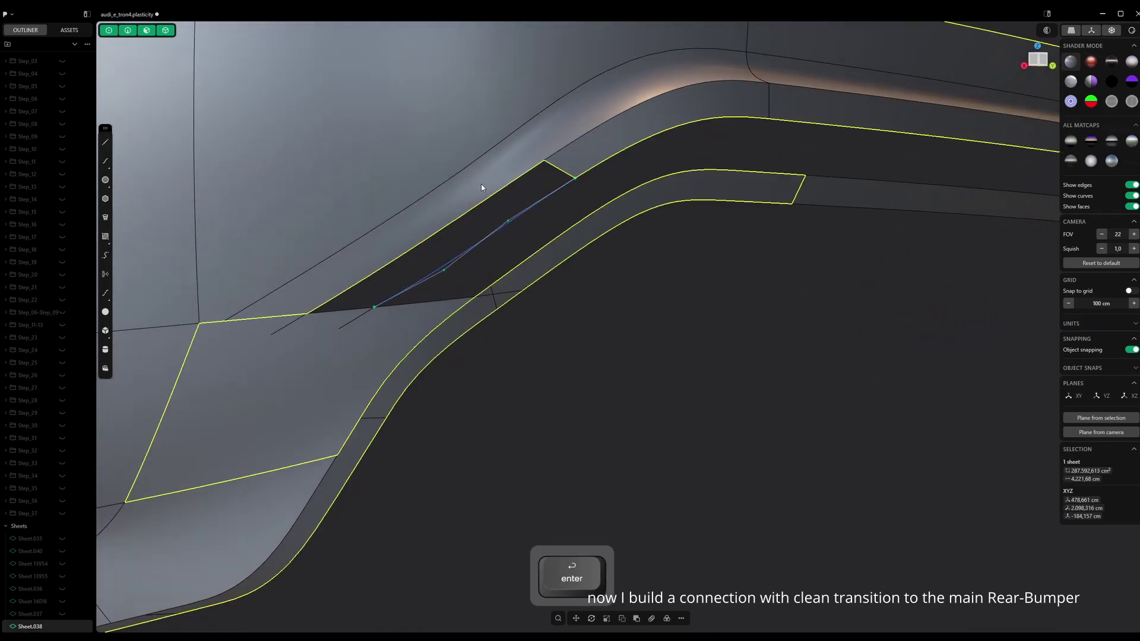
left_click(481, 187)
scroll(500, 184, "up", 1)
key("ctrl+r")
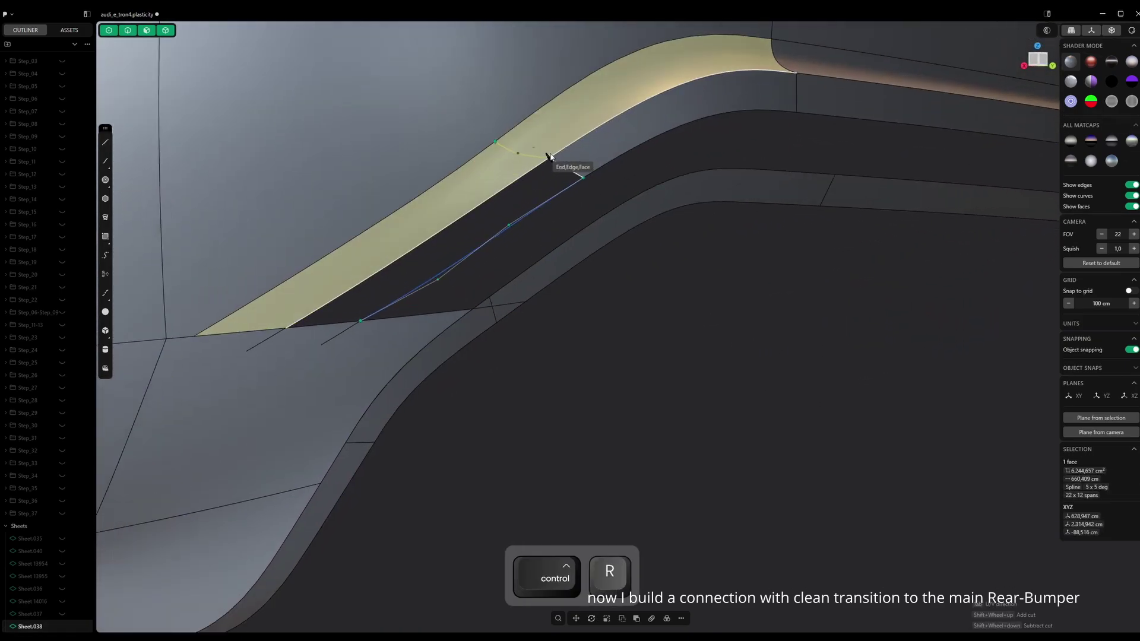
middle_click_drag(545, 157, 551, 167)
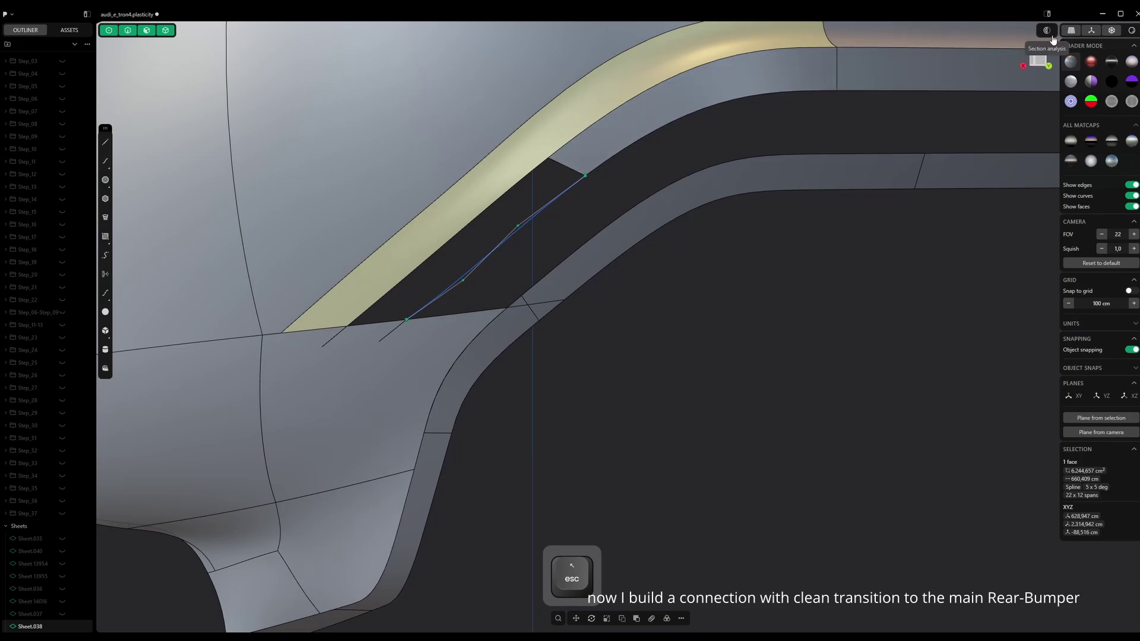
In the back view, duplicate the narrow face's short cut edge as a curve and extend its upper end across the rounded face
left_click(1038, 58)
left_click(563, 173)
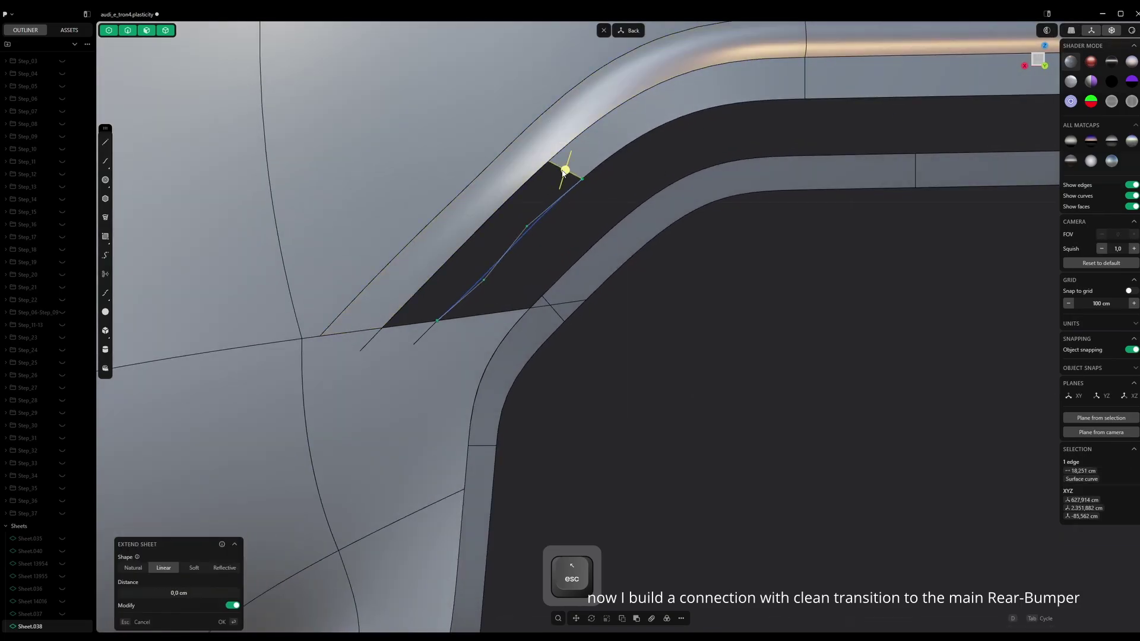
key("Return")
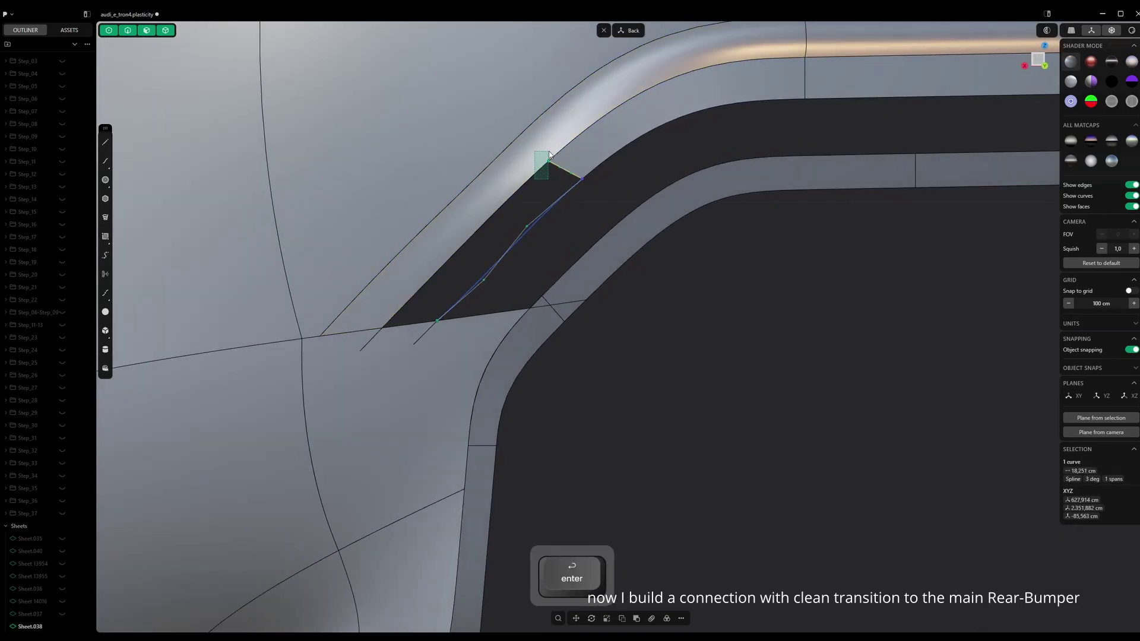
key("d")
key("Return")
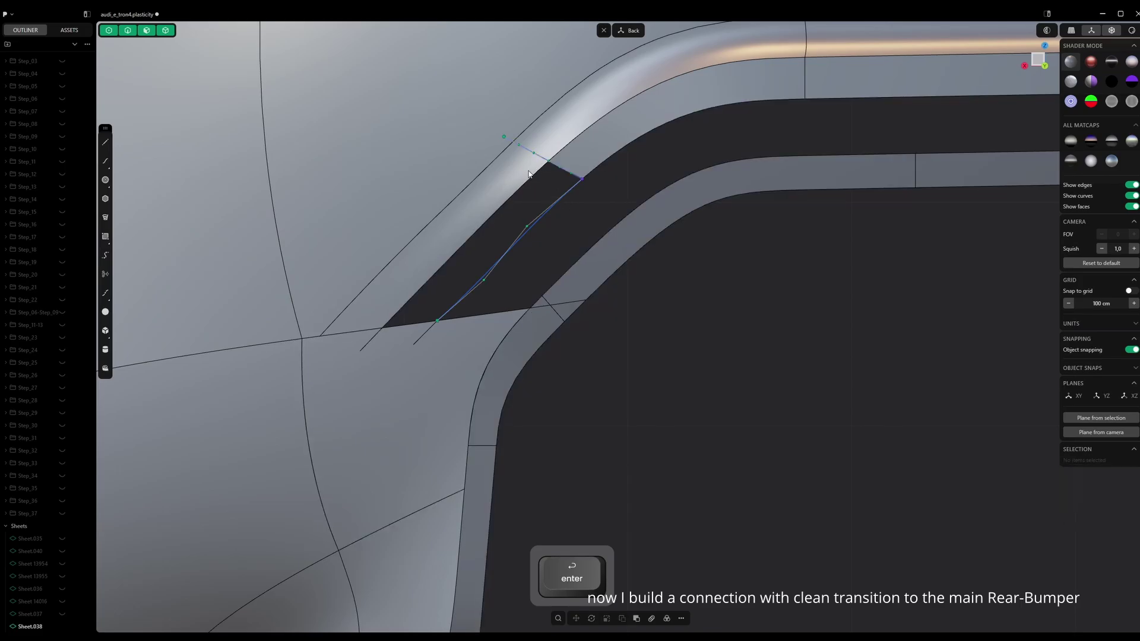
Unjoin the rounded face above the narrow strip and cut it with the extended curve
left_click(529, 174)
key("alt+j")
left_click(525, 176)
key("c")
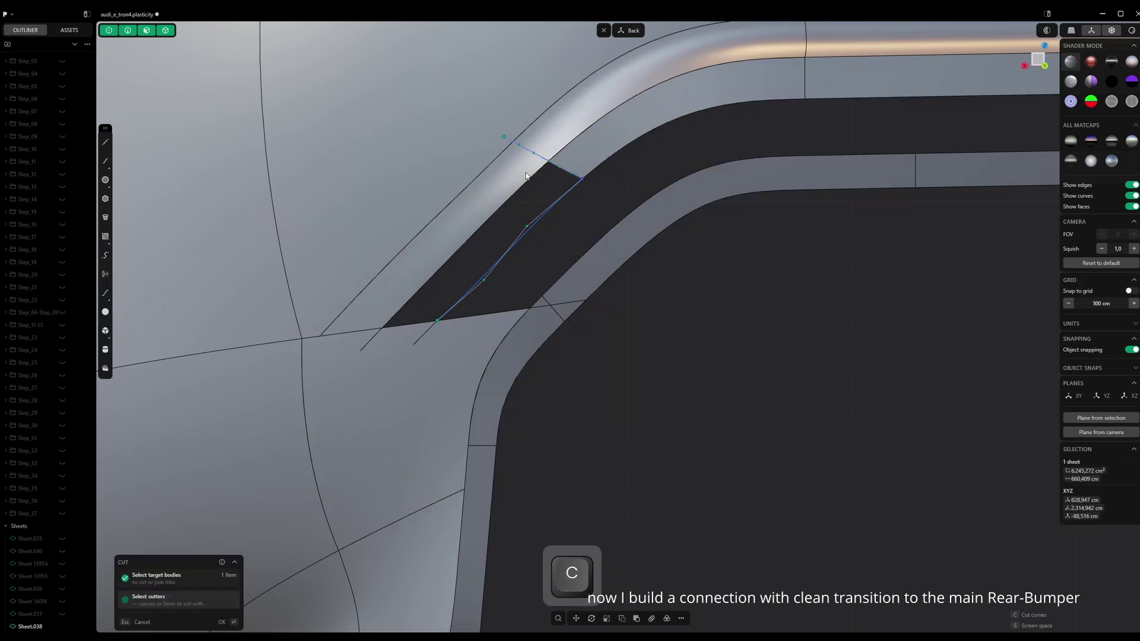
left_click(539, 161)
key("Return")
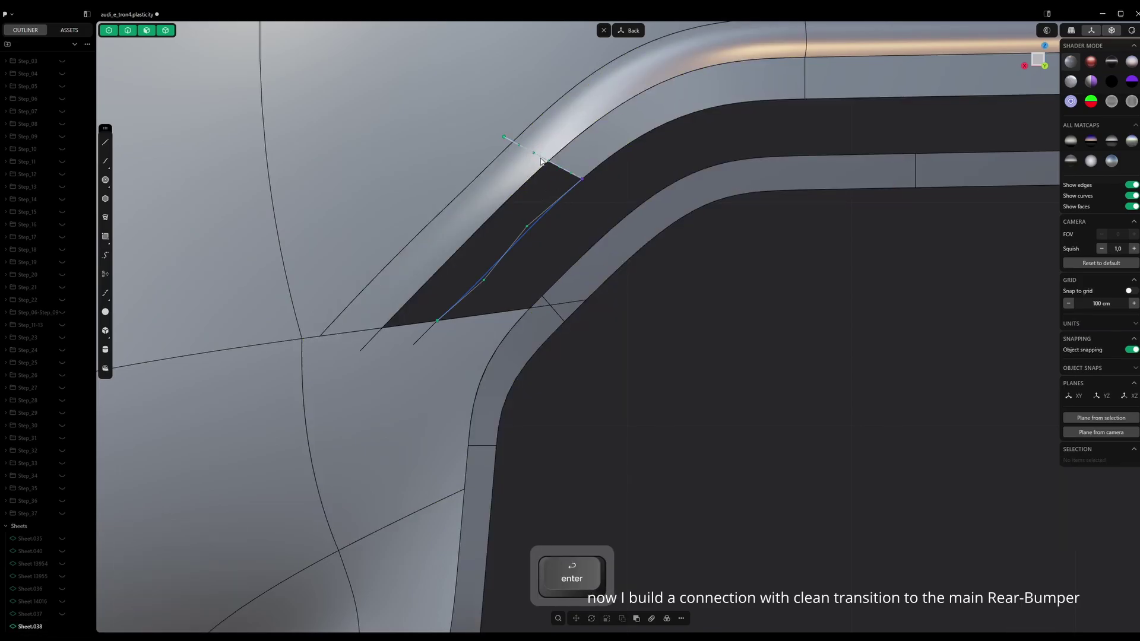
Delete the cutting curve and join the cut rounded face back to the bumper sheet
middle_click_drag(541, 165, 653, 155)
left_click_drag(653, 154, 534, 105)
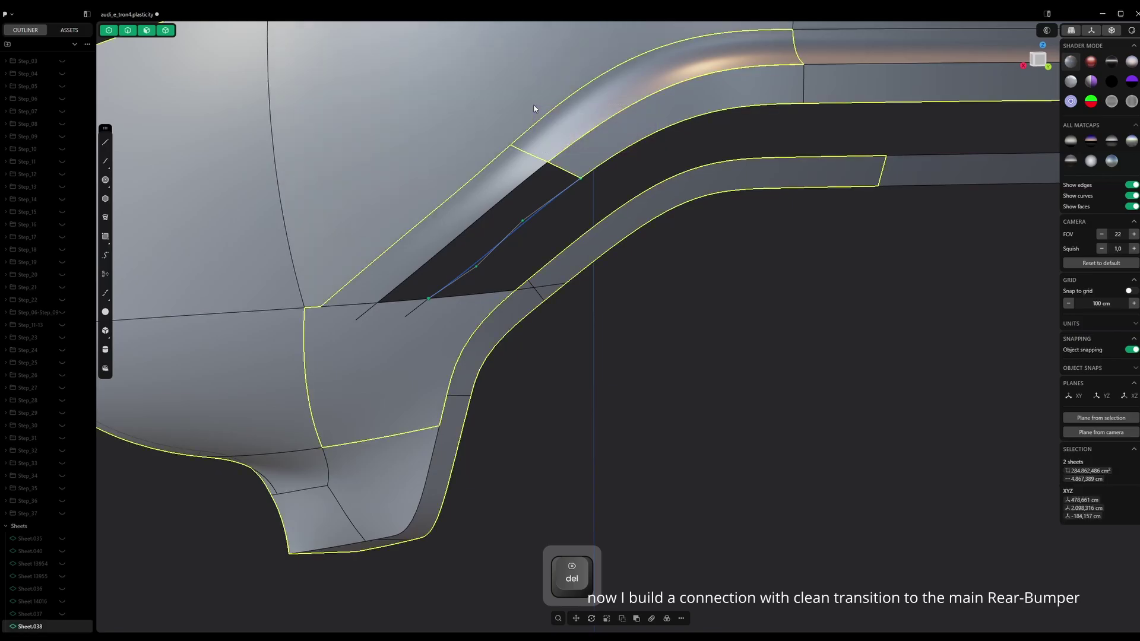
key("j")
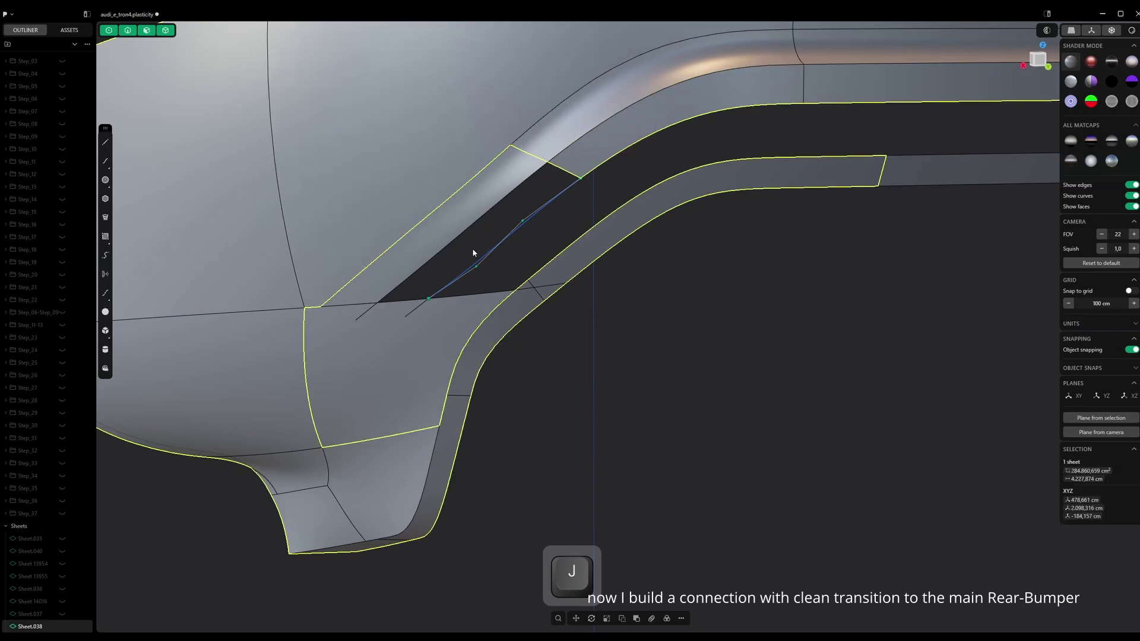
Bridge the inner edge of the remaining narrow face to the other imprinted line on the four-sided patch with a curve
left_click(369, 310)
left_click(369, 310)
key("f")
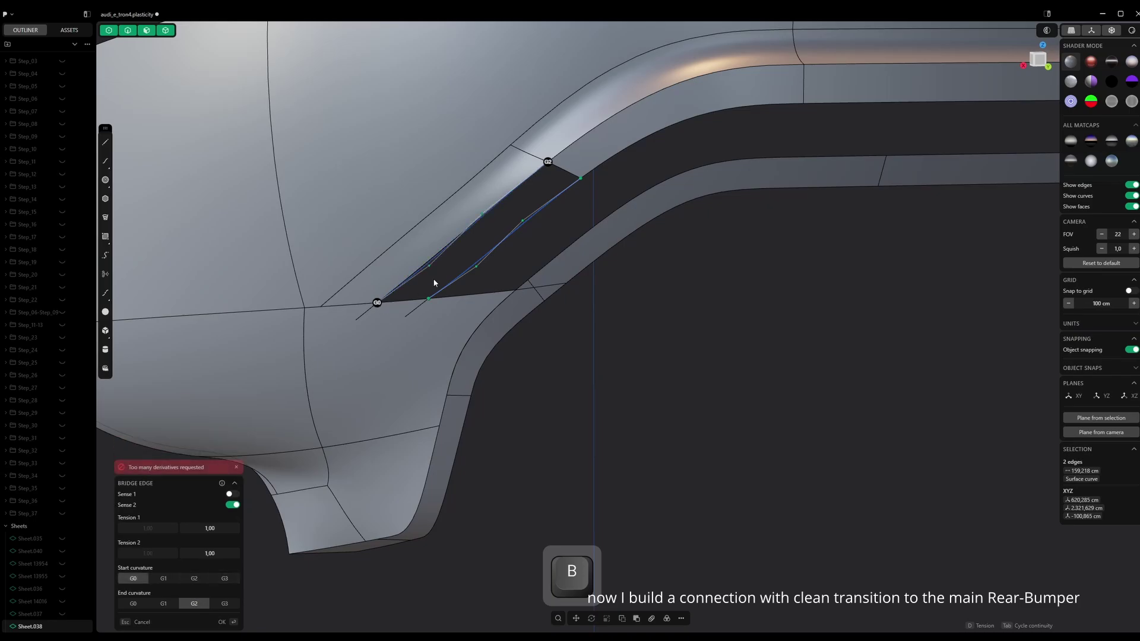
scroll(469, 267, "up", 2)
key("Return")
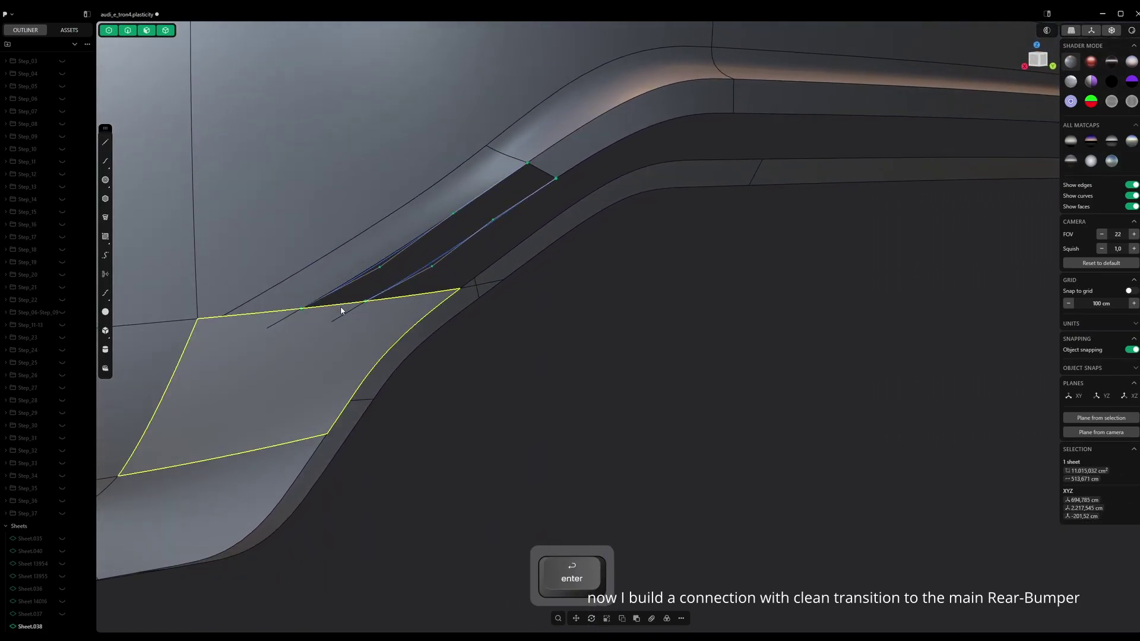
Fill the opening in the narrow strip with a quad-sided XNURBS surface bounded by the two bridge curves and both short end edges
left_click(340, 305)
middle_click_drag(394, 282, 480, 247, "shift")
scroll(499, 238, "up", 1)
left_click(501, 237, "shift")
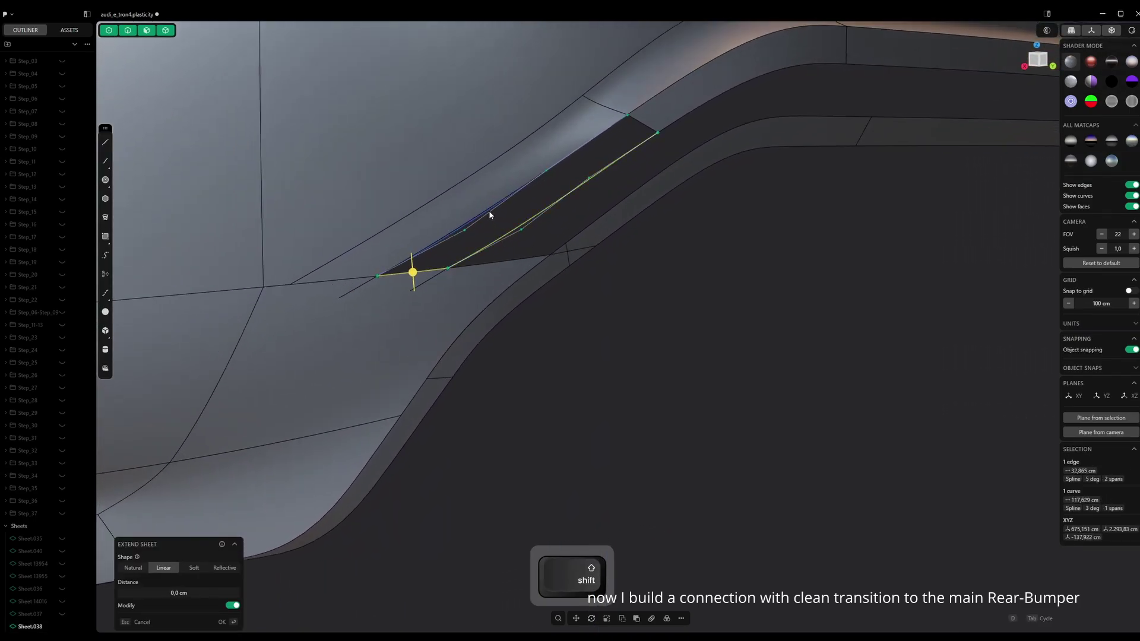
left_click(489, 211, "shift")
left_click(639, 123, "shift")
middle_click_drag(639, 123, 624, 183)
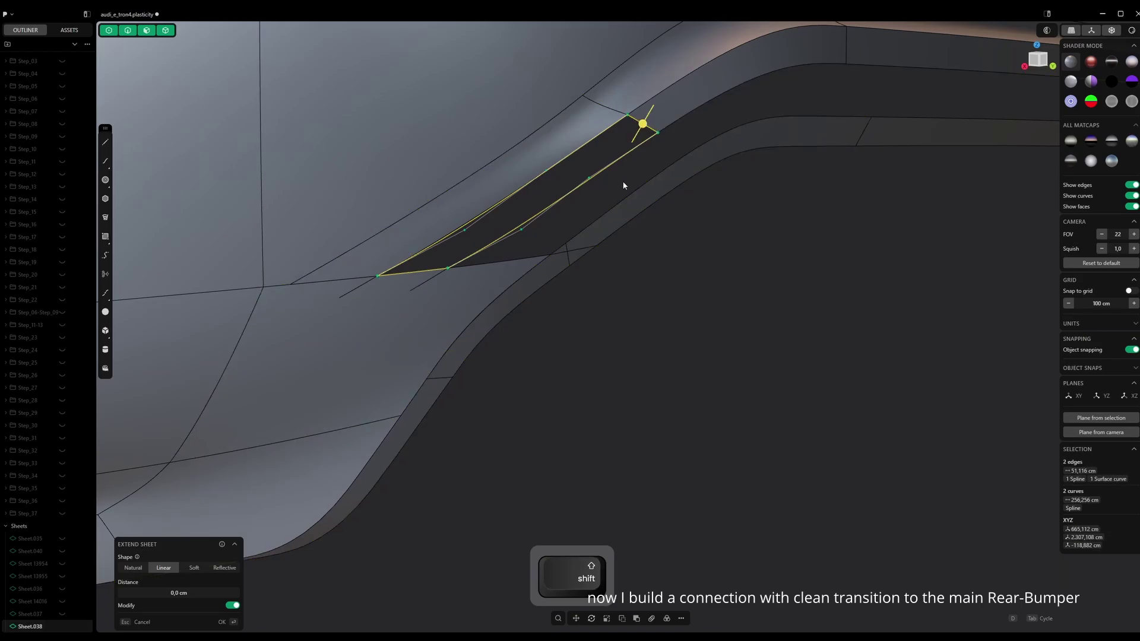
key("shift+w")
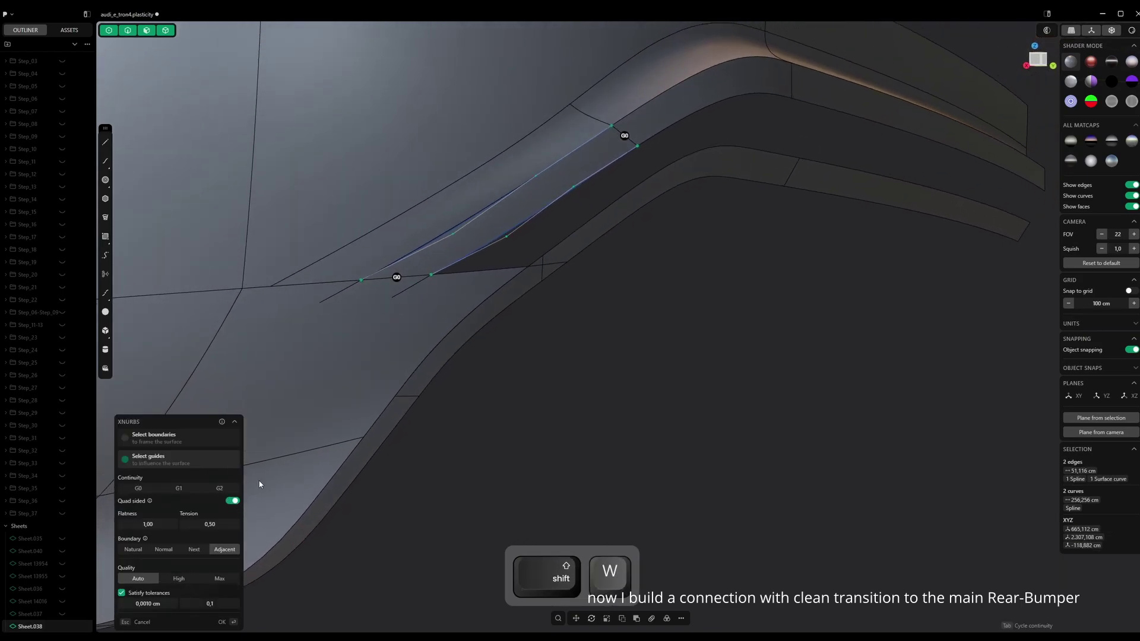
key("Escape")
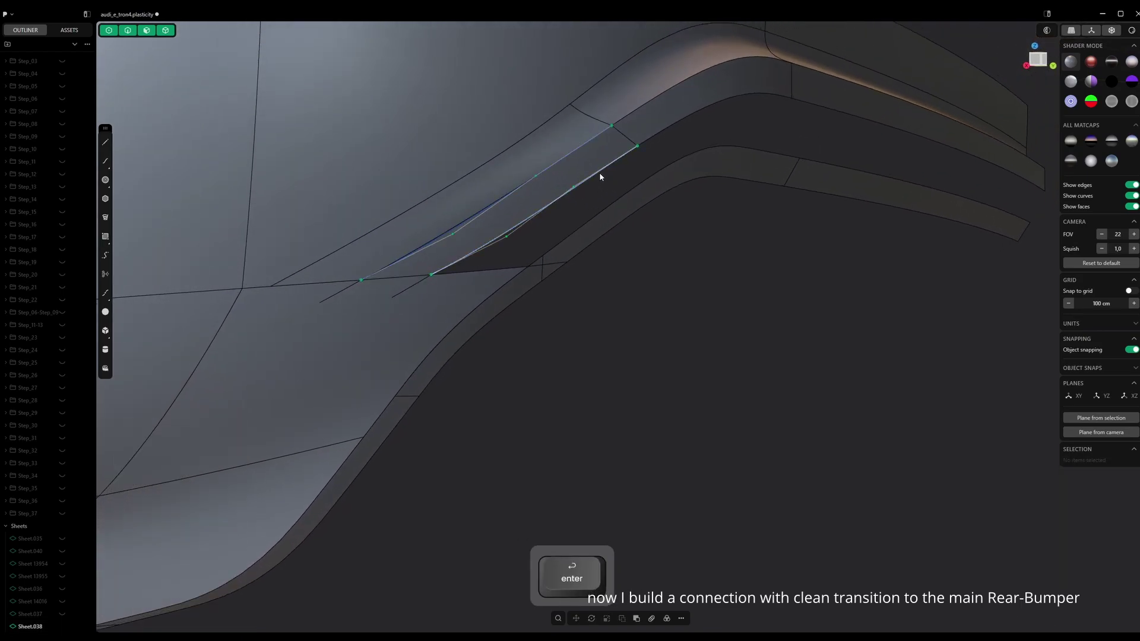
Delete the two bridge curves and join the new strip surface, the four-sided patch and the bumper sheets
left_click(600, 172)
key("Delete")
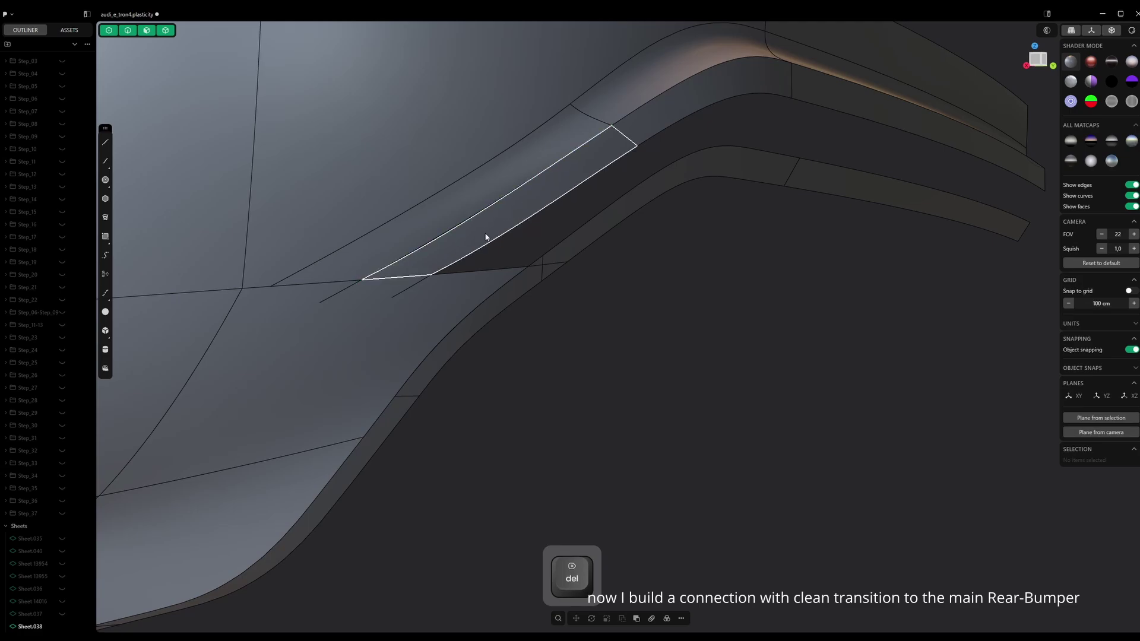
middle_click_drag(485, 236, 380, 240)
left_click_drag(678, 339, 374, 130)
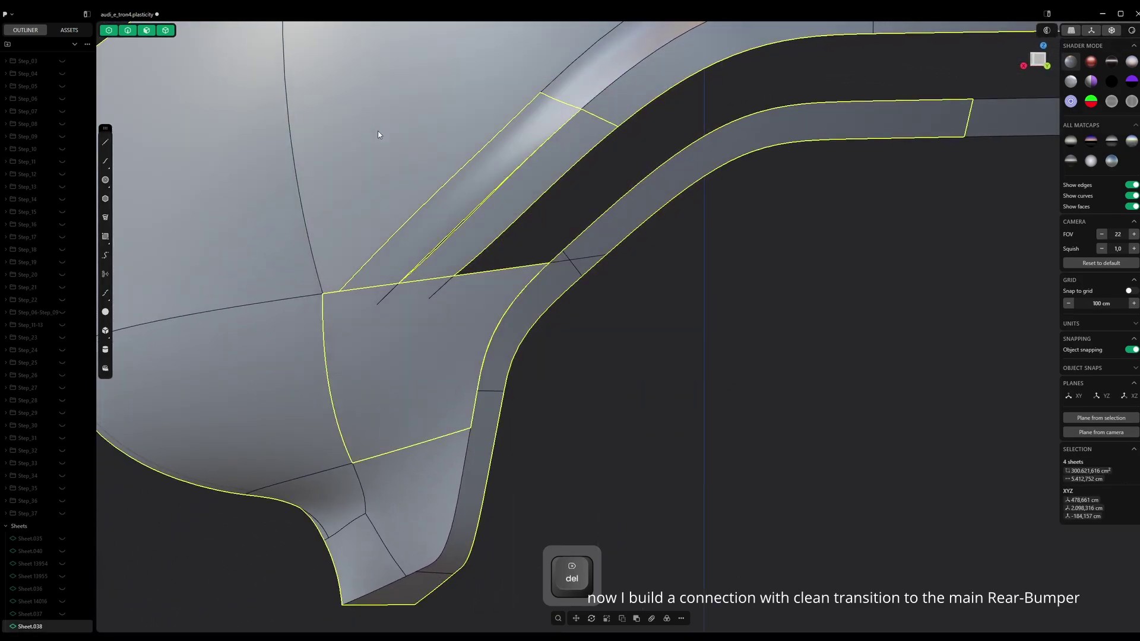
key("j")
middle_click_drag(450, 198, 637, 197, "shift")
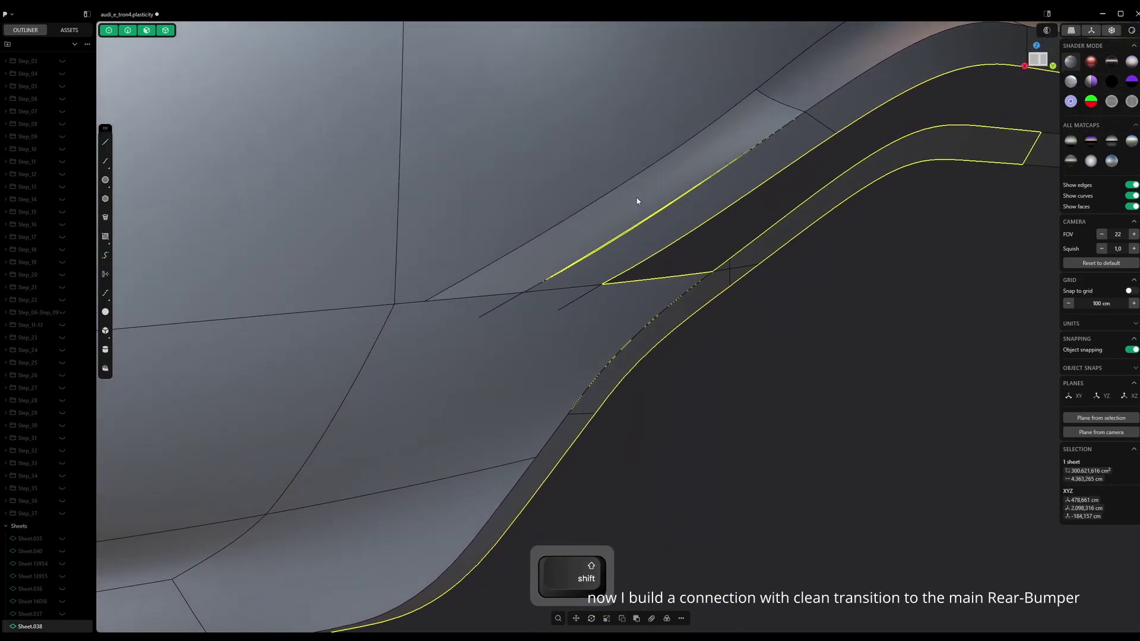
Delete the lower piece of the rounded face directly above the new strip surface
left_click(636, 198)
key("shift+x")
middle_click_drag(589, 233, 460, 302)
left_click(470, 298, "alt")
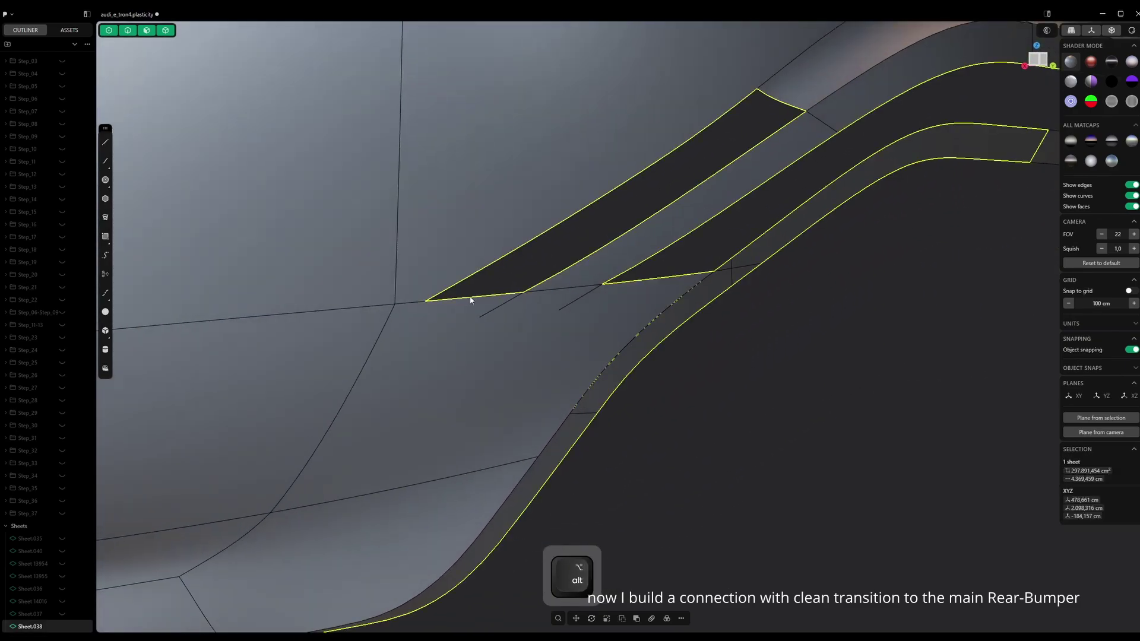
left_click(470, 297, "alt")
key("Escape")
scroll(469, 291, "down", 1)
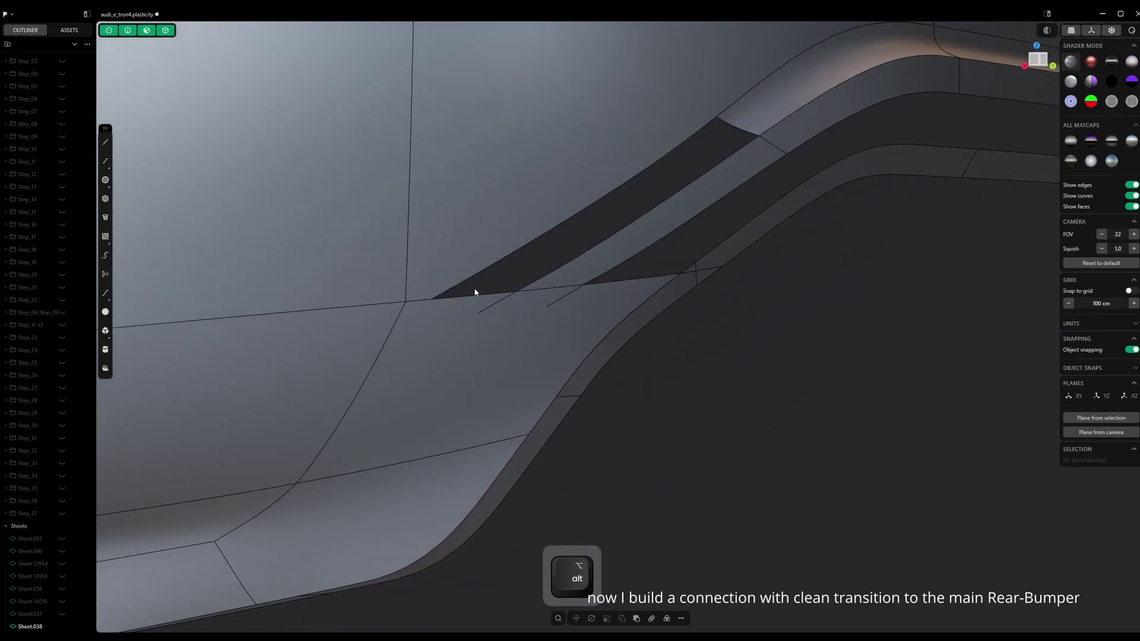
middle_click_drag(475, 292, 478, 272)
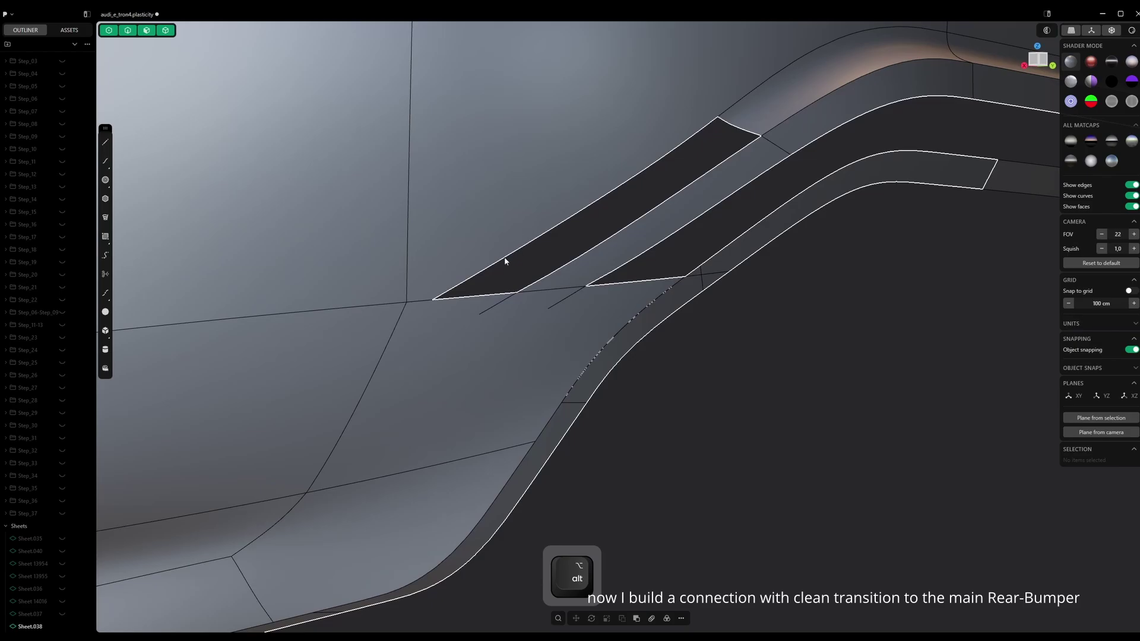
left_click(428, 258)
key("ctrl+r")
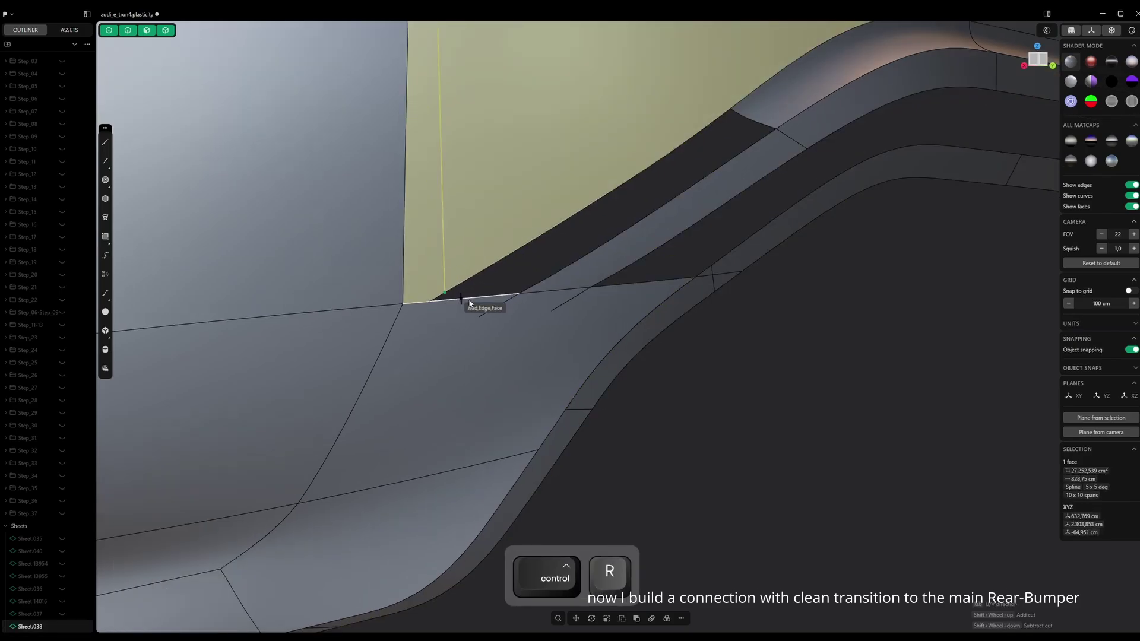
middle_click_drag(475, 289, 494, 263)
Duplicate the lower part of the opening's upper long edge as a curve and extend its lower end linearly by about 11.3 cm
left_click(489, 268)
key("e")
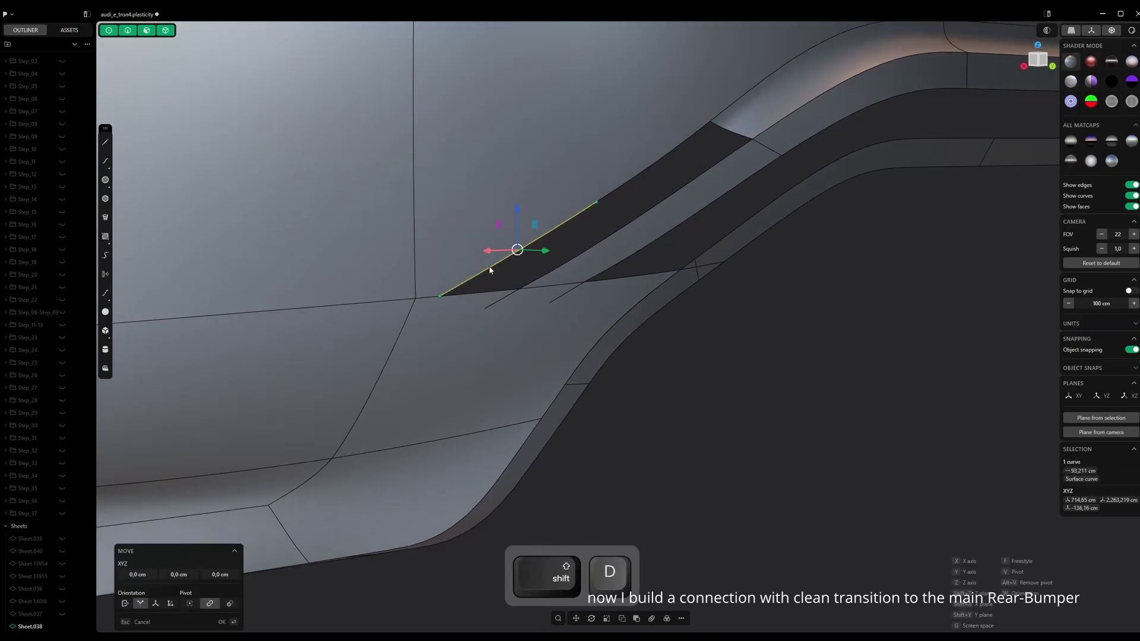
key("Return")
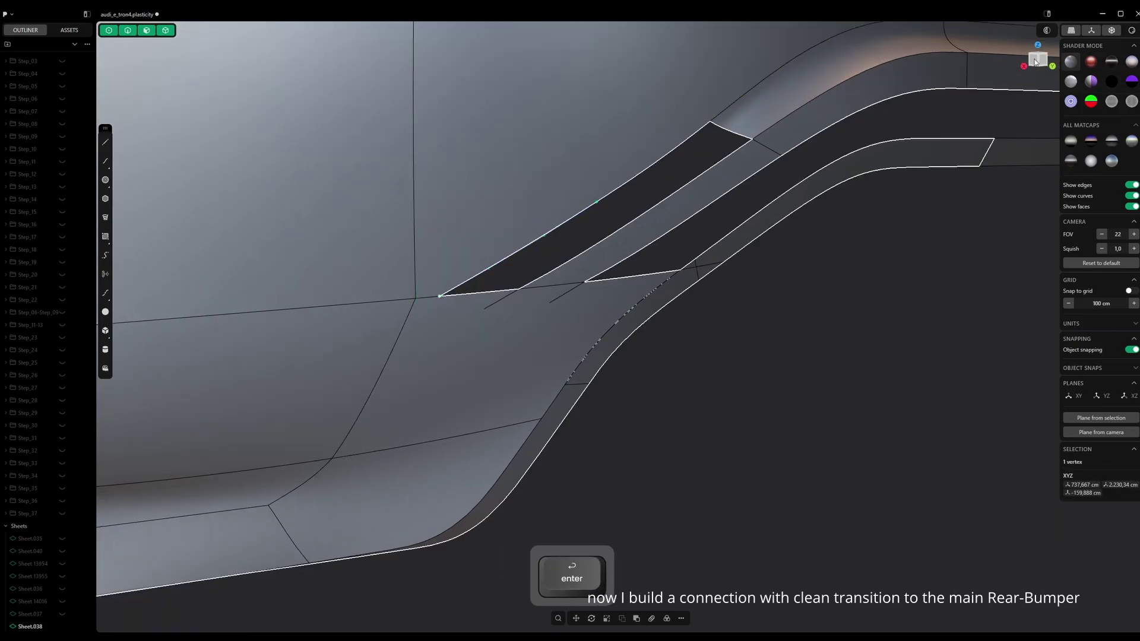
left_click(1035, 62)
key("shift+e")
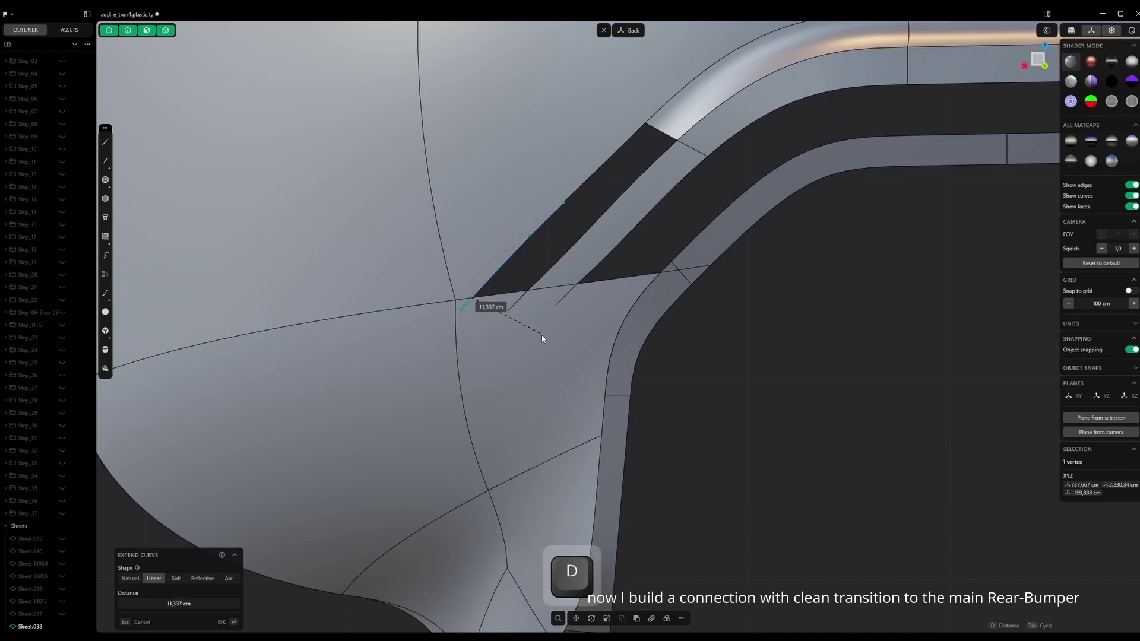
key("Return")
Unjoin the four-sided patch, imprint the extended curve onto it, and delete the curve
left_click(485, 343)
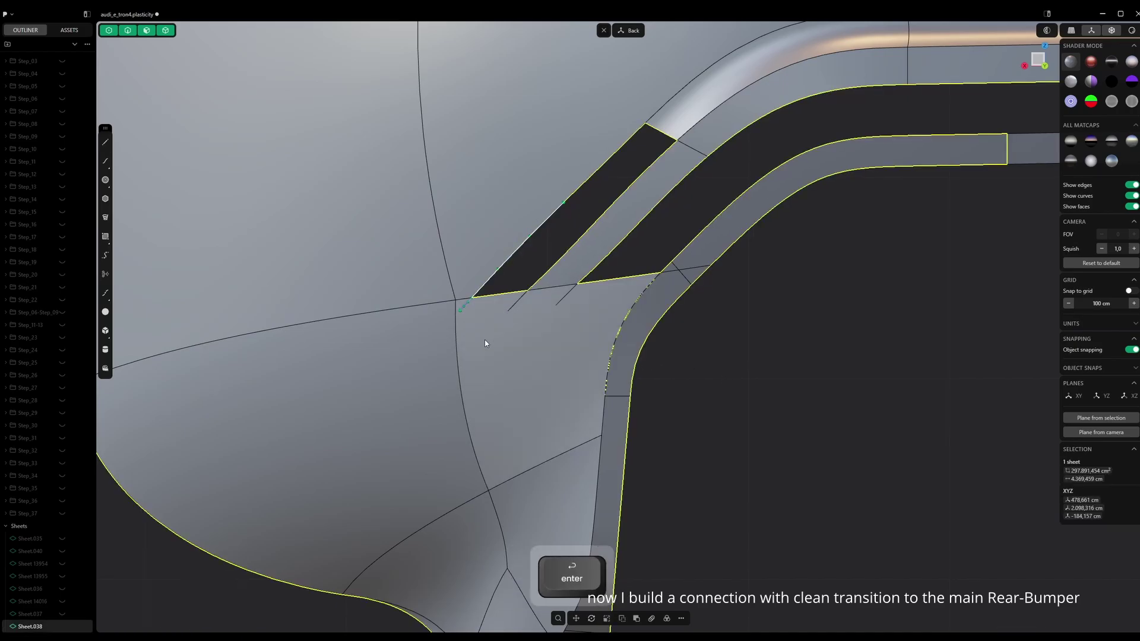
left_click(485, 340)
key("o")
key("alt+j")
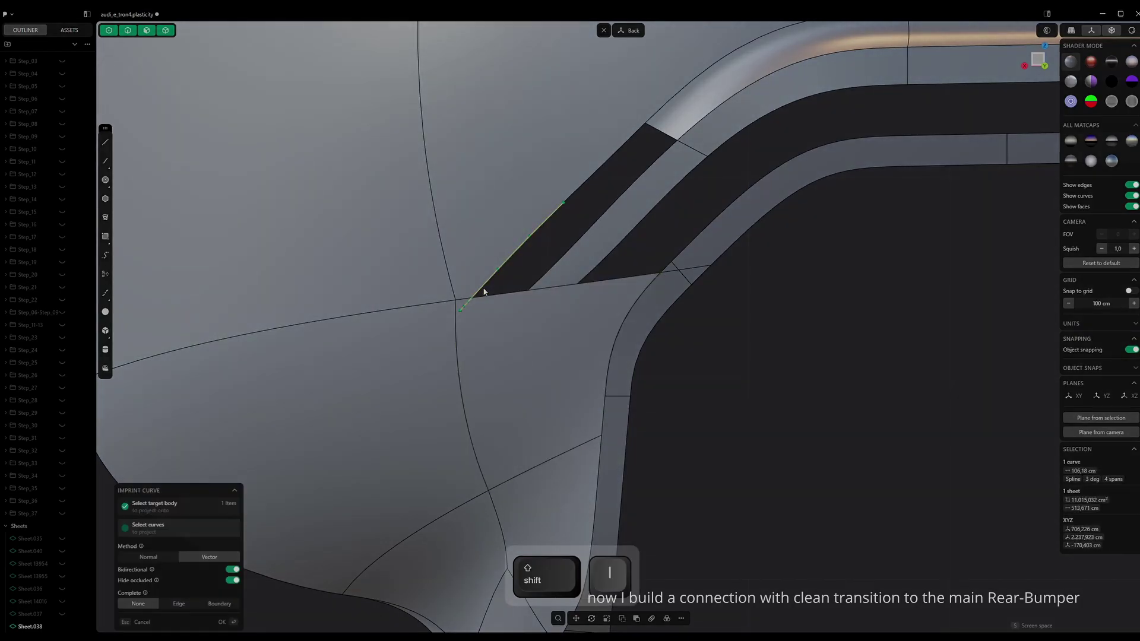
key("Delete")
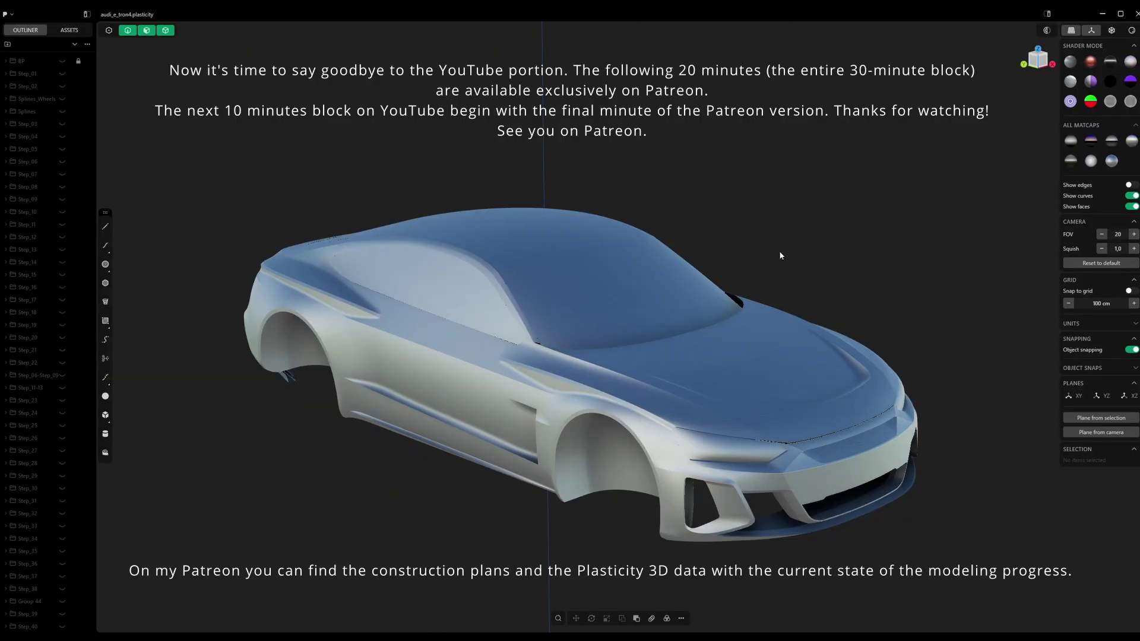
middle_click_drag(614, 247, 393, 252)
scroll(493, 355, "up", 6)
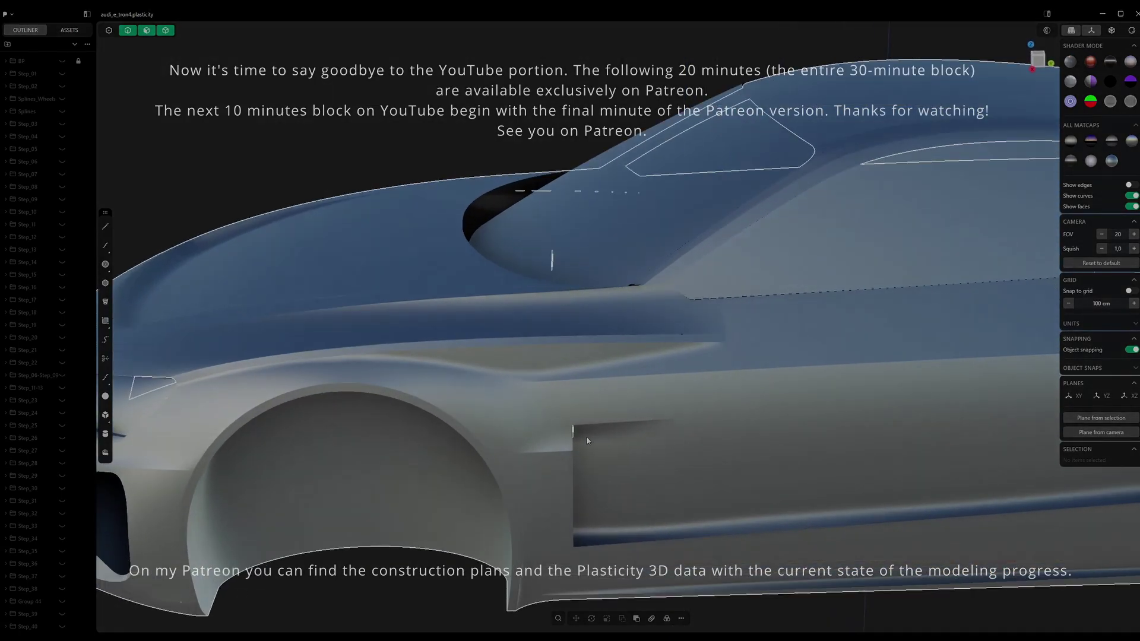